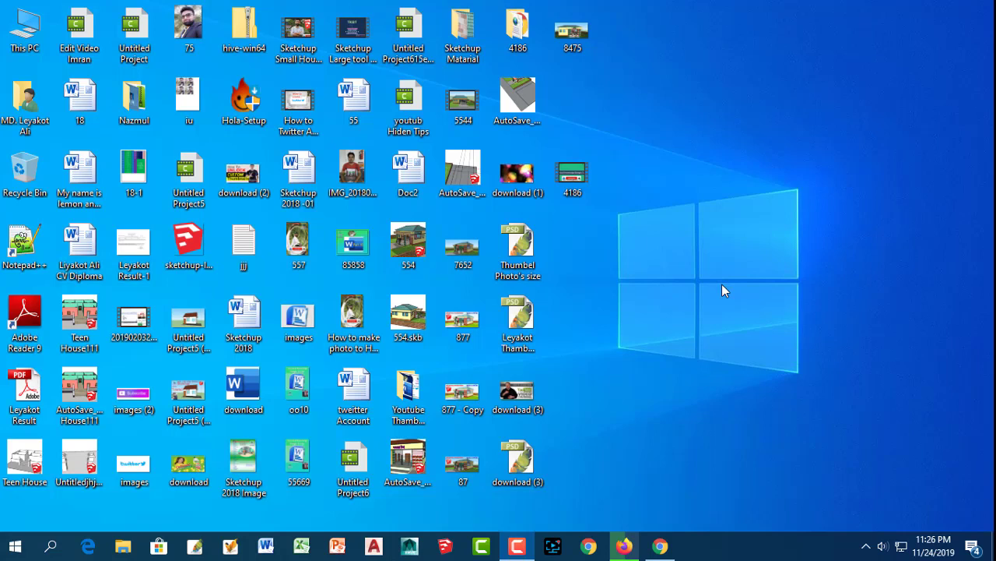
Refresh the desktop repeatedly from its right-click menu
right_click(700, 142)
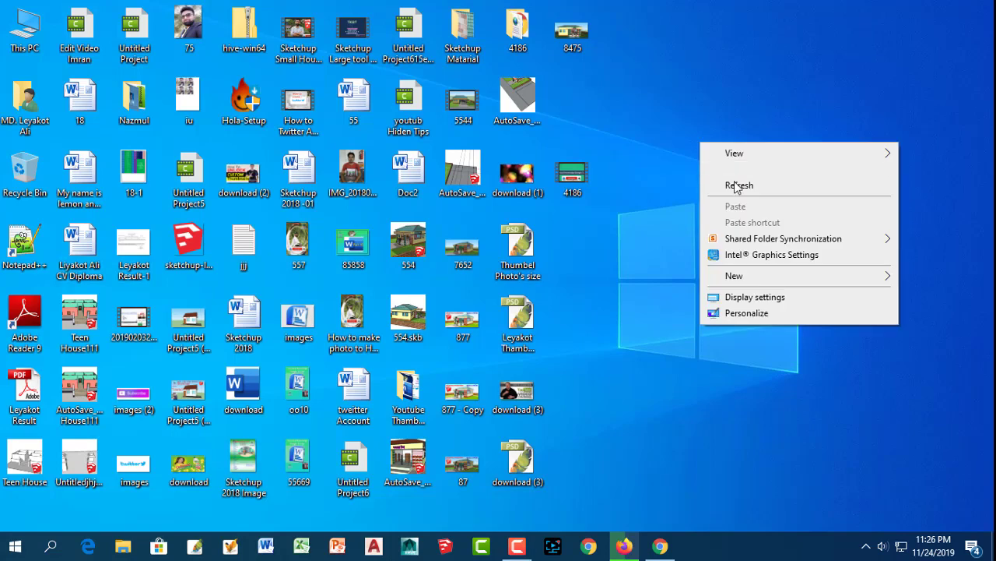
click(739, 185)
right_click(707, 166)
right_click(727, 182)
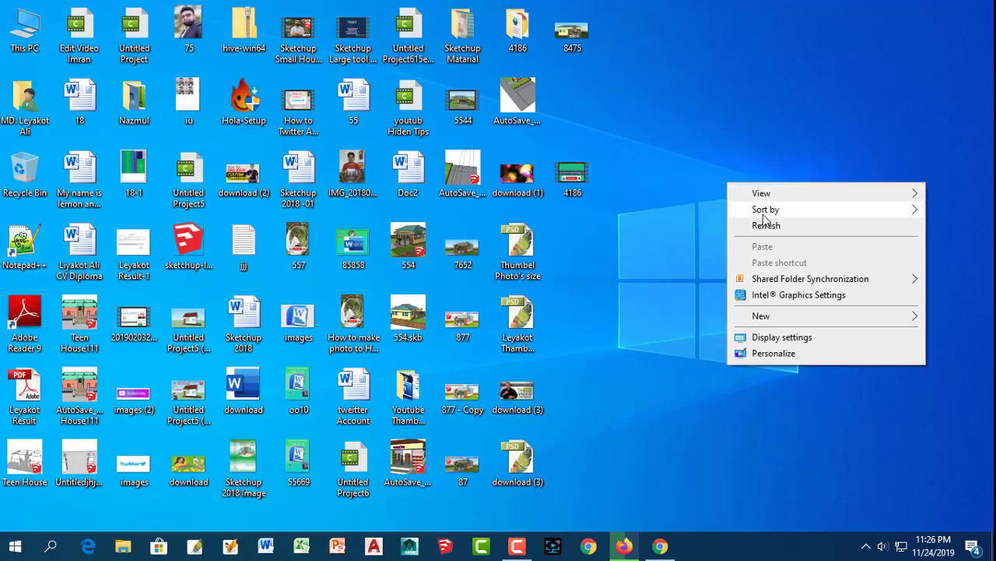
right_click(726, 176)
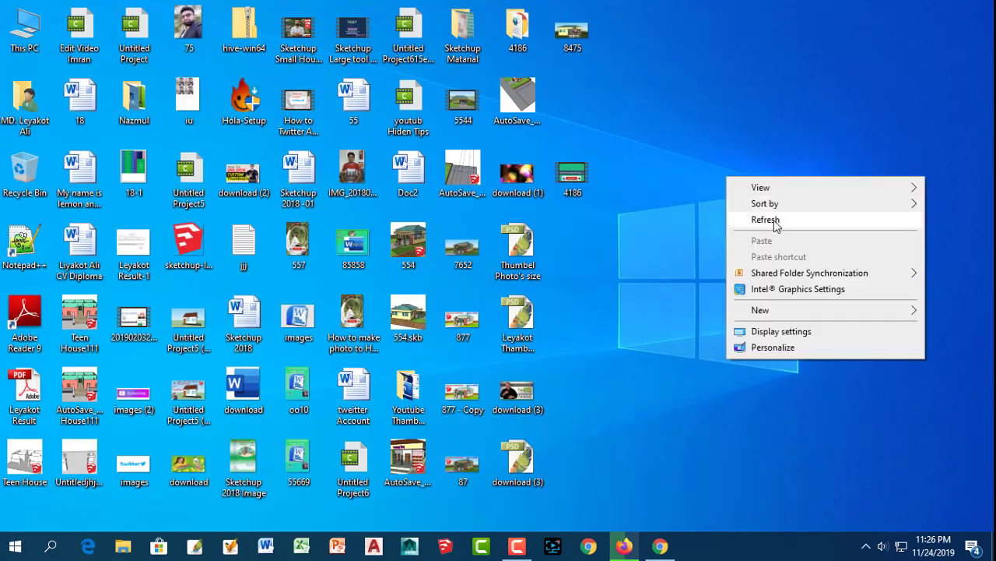
right_click(725, 193)
click(785, 237)
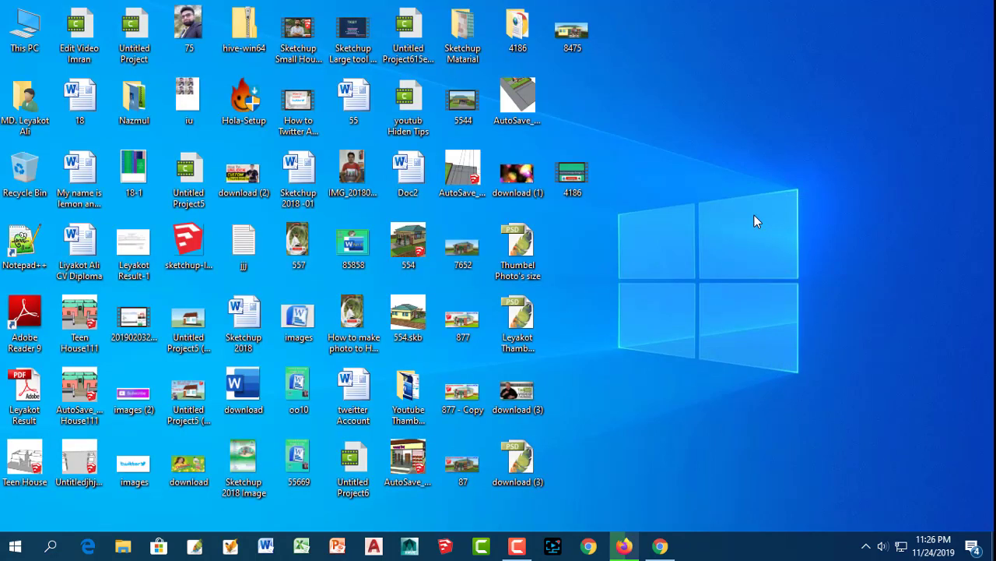
right_click(719, 169)
click(814, 215)
right_click(764, 195)
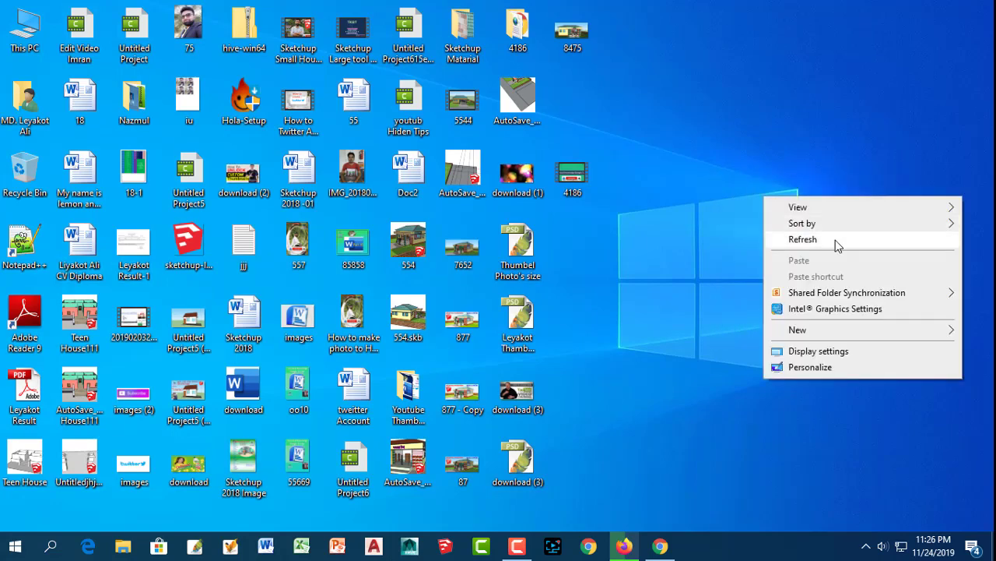
click(835, 240)
right_click(736, 186)
click(805, 229)
right_click(749, 188)
click(812, 231)
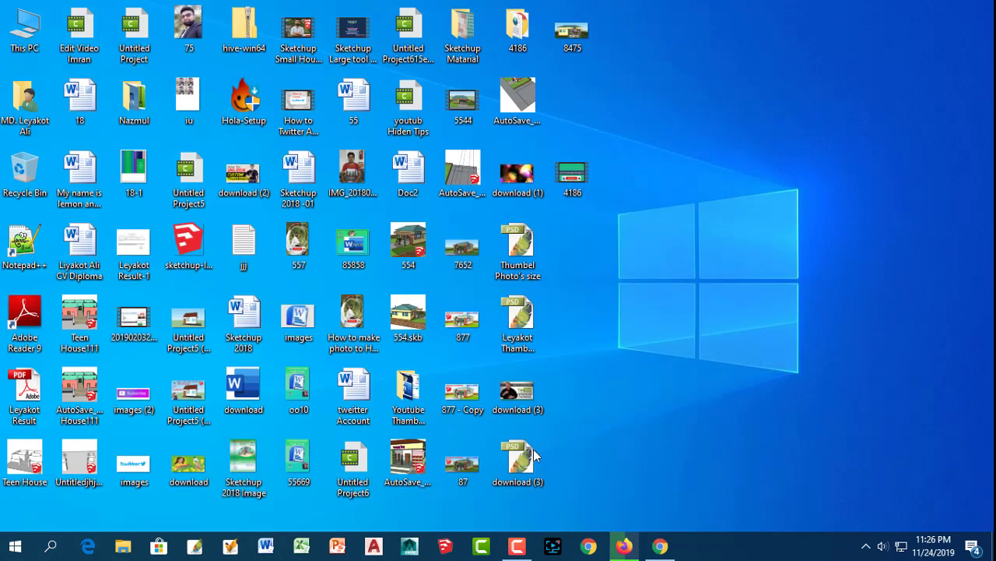
right_click(654, 244)
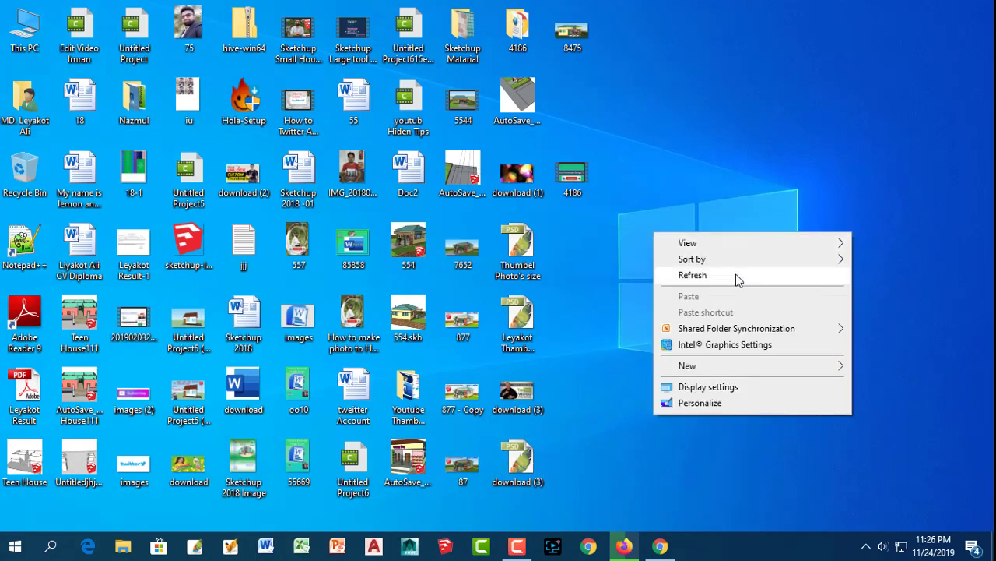
click(736, 277)
right_click(683, 231)
click(750, 279)
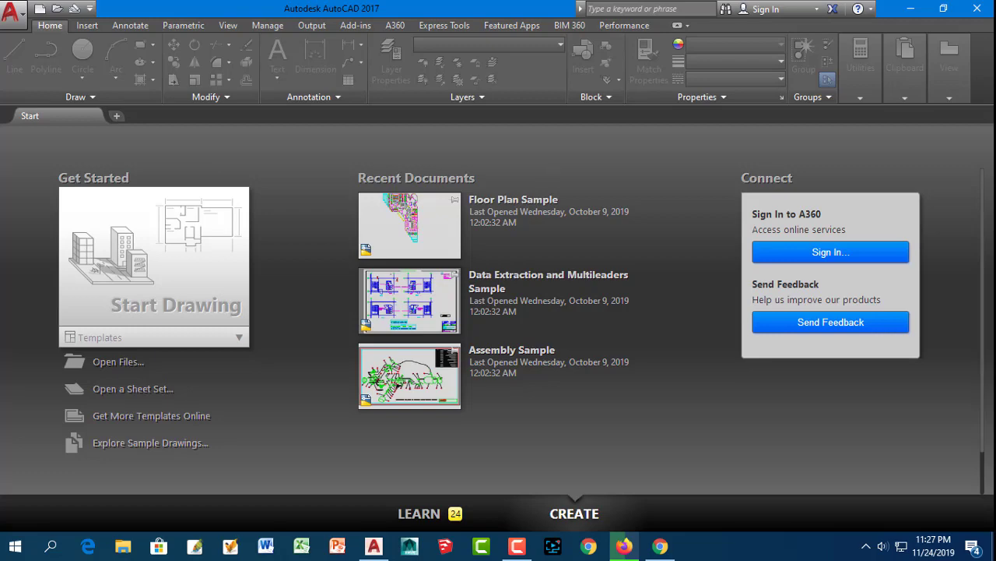
Start a new blank drawing and show the Quick Access Toolbar customization list
click(154, 292)
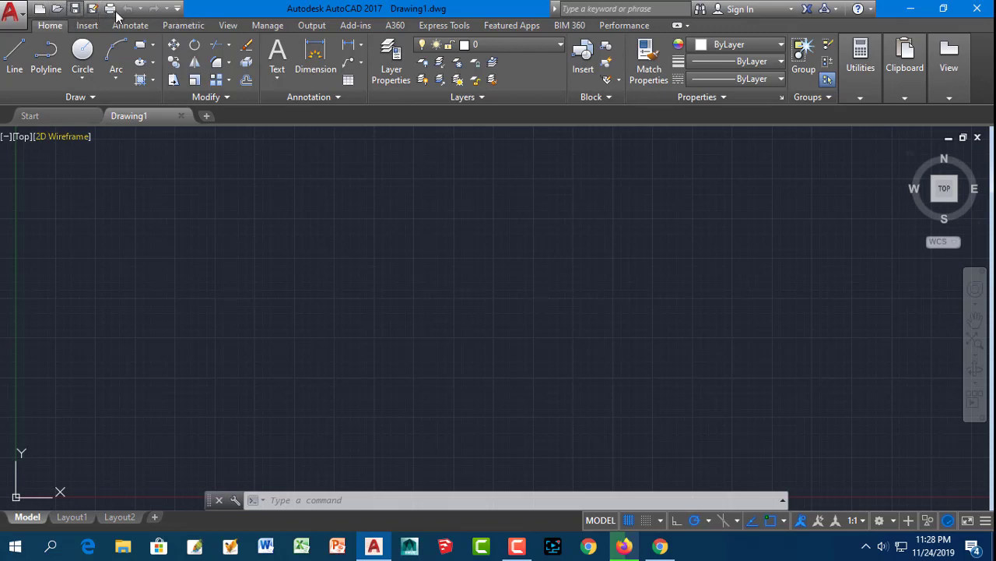
click(178, 9)
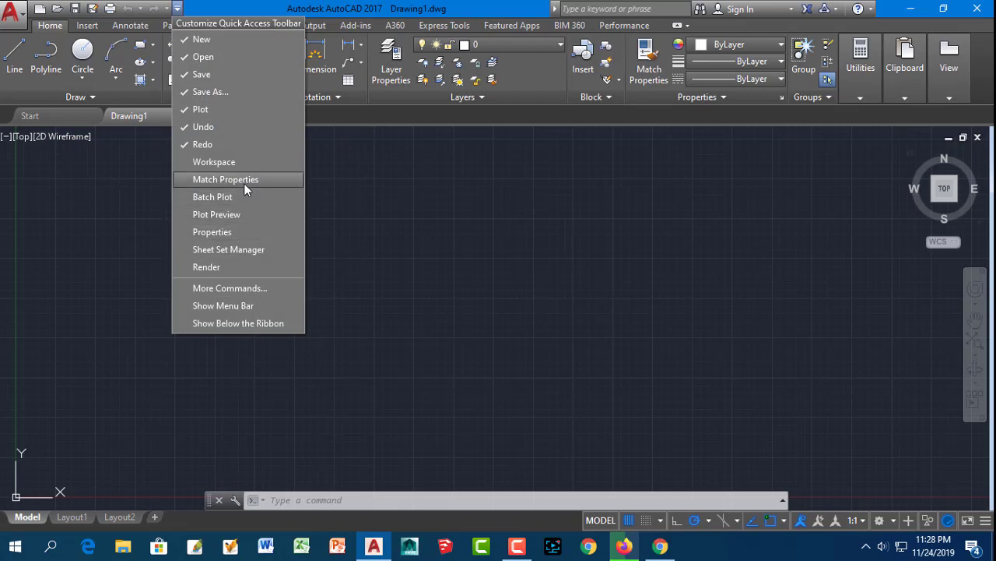
Dismiss the Quick Access Toolbar list and glance at the Utilities panel
click(206, 6)
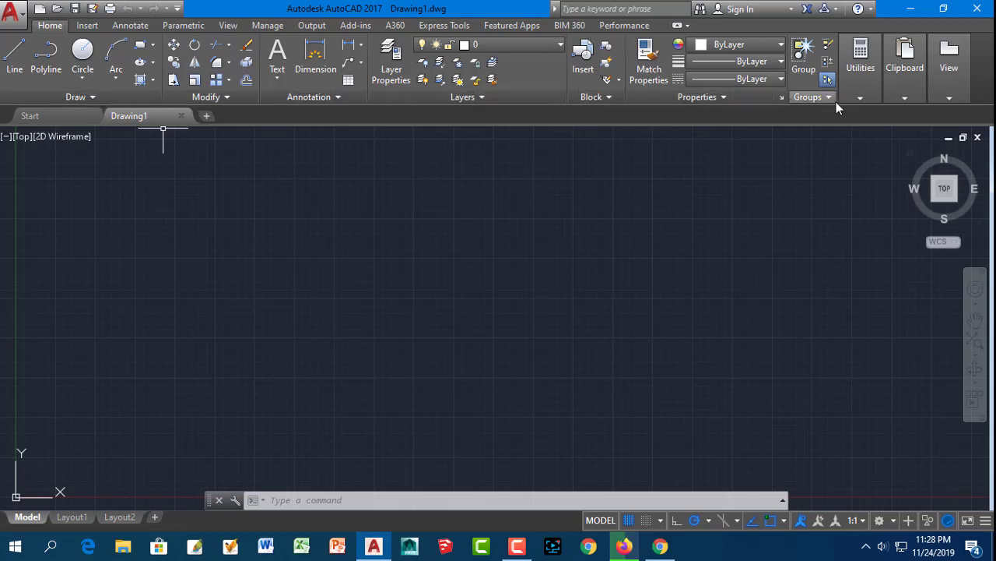
click(859, 100)
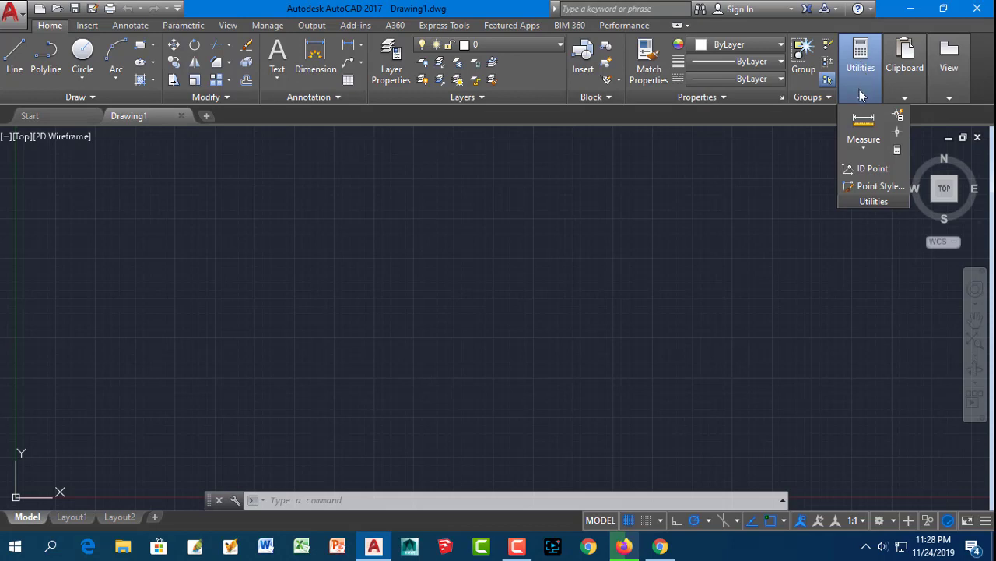
mouse_move(63, 136)
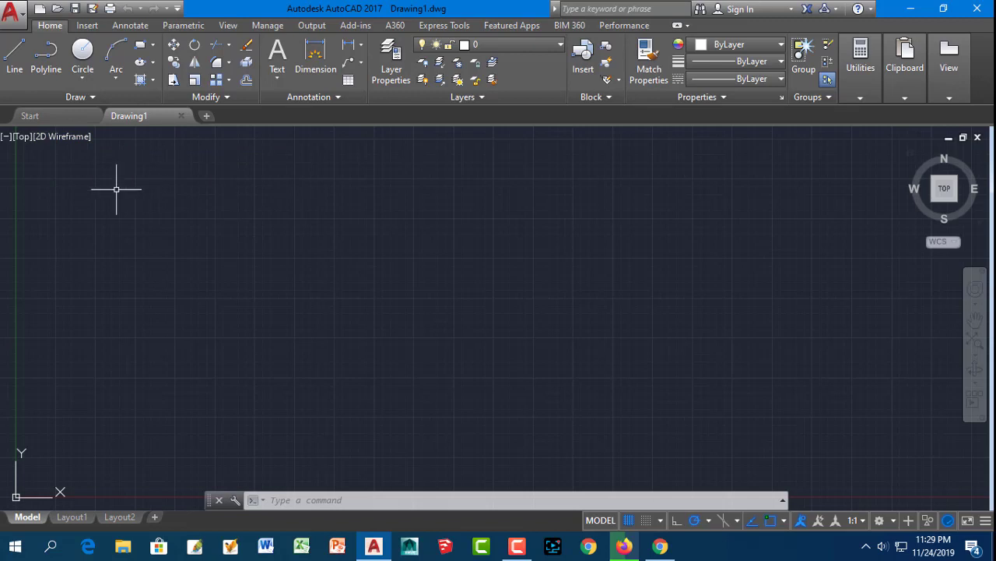
click(71, 139)
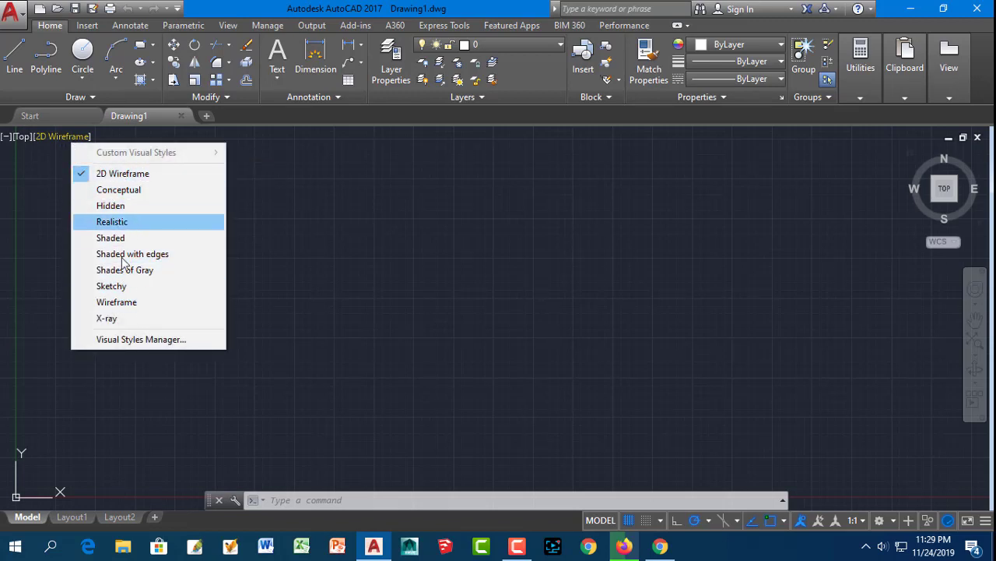
click(248, 183)
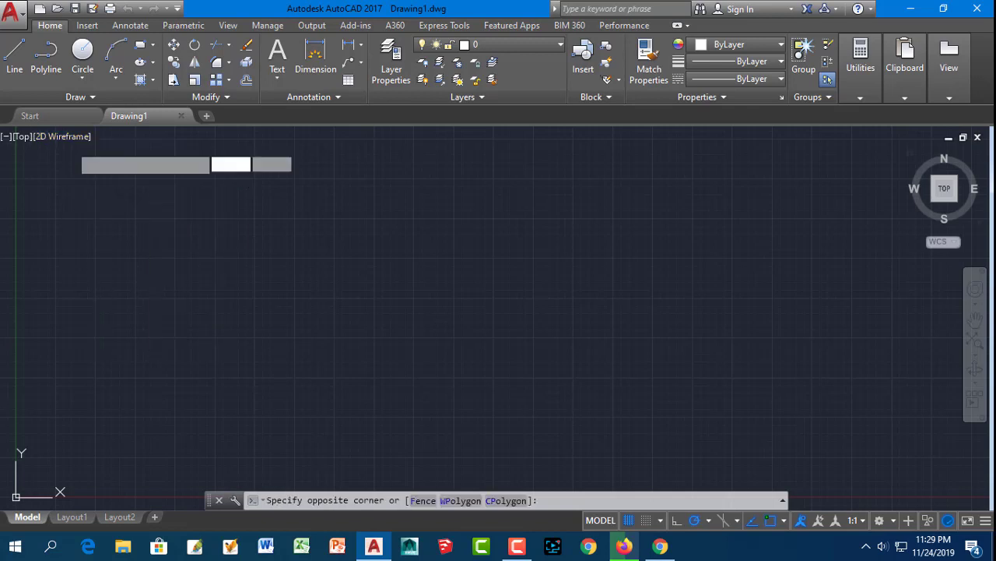
click(67, 156)
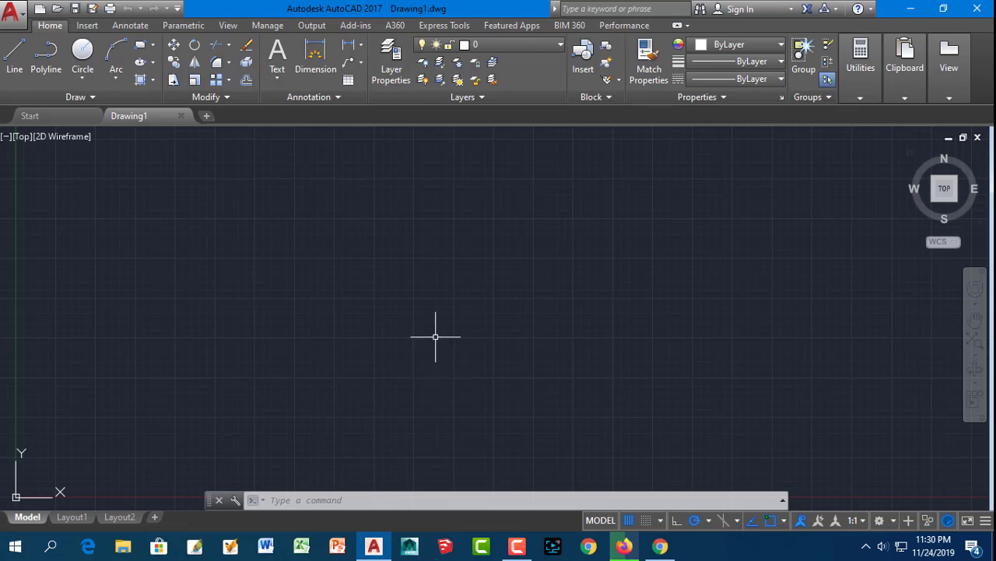
Turn off Dynamic UCS with F6 and type d to bring up the DIMSTYLE suggestion
click(414, 299)
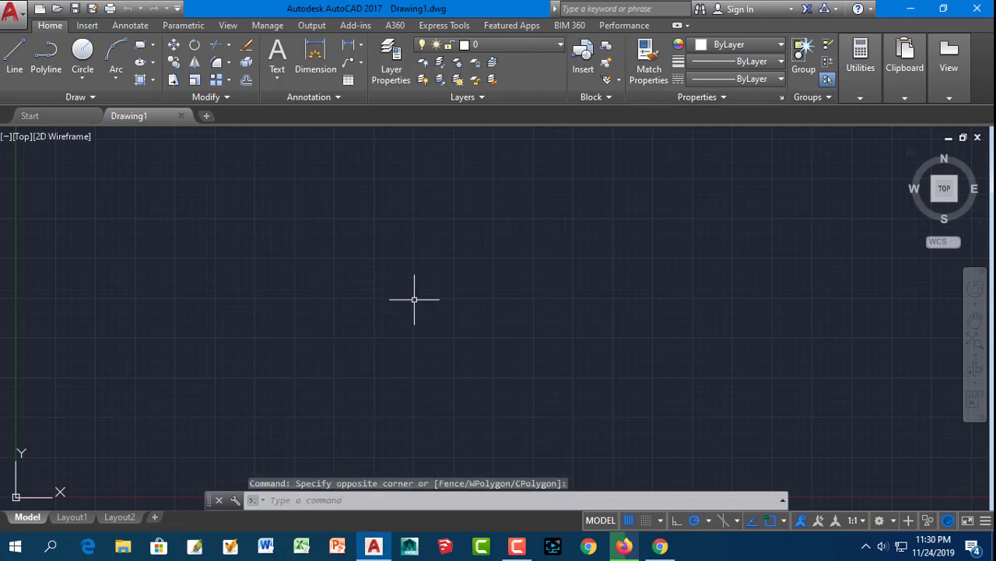
key(F6)
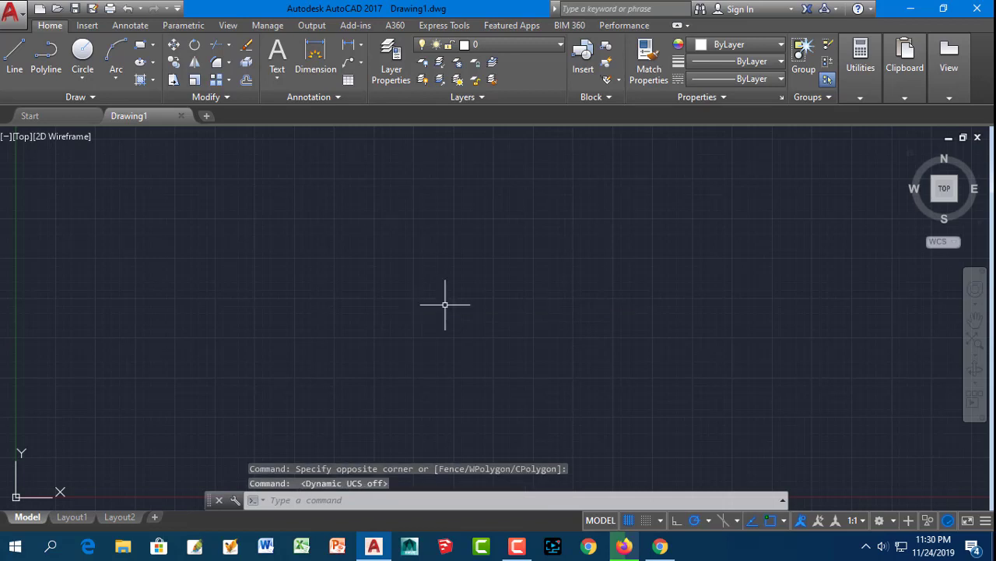
click(517, 545)
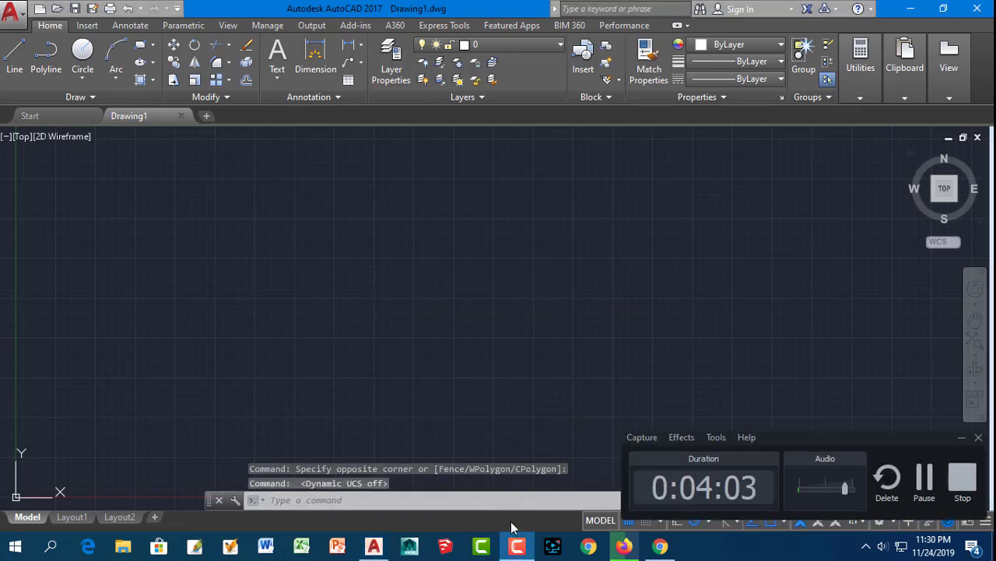
click(924, 479)
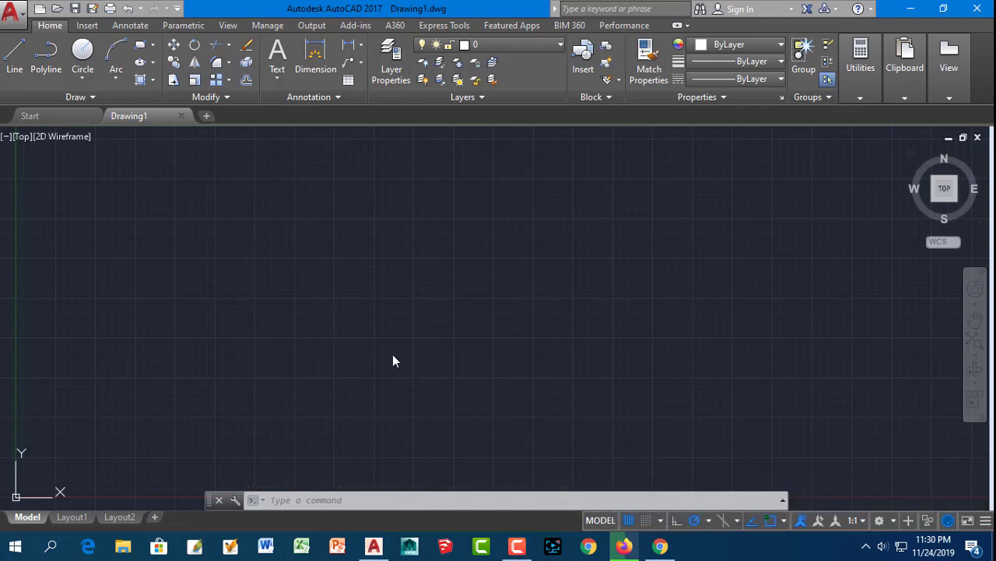
click(359, 500)
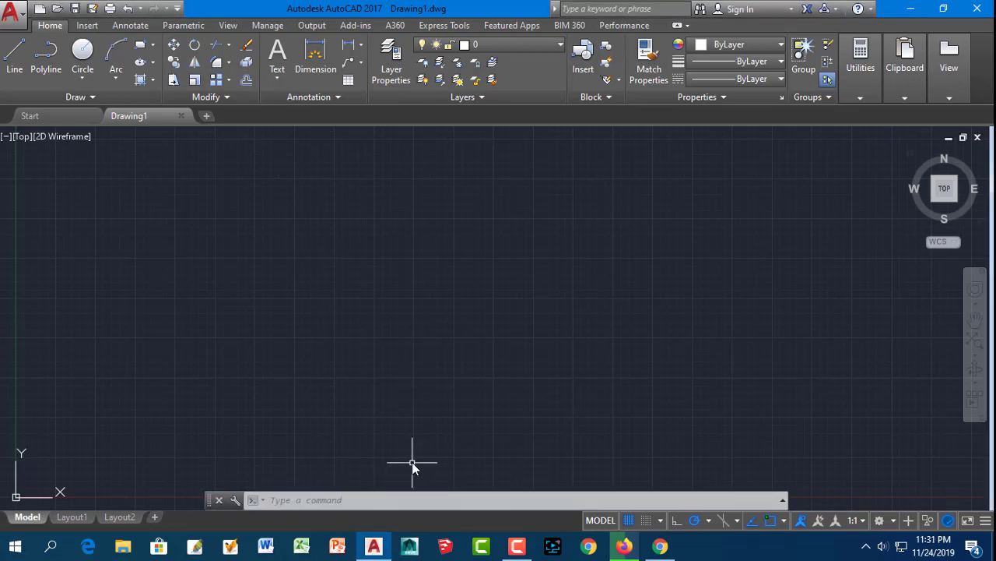
text(d)
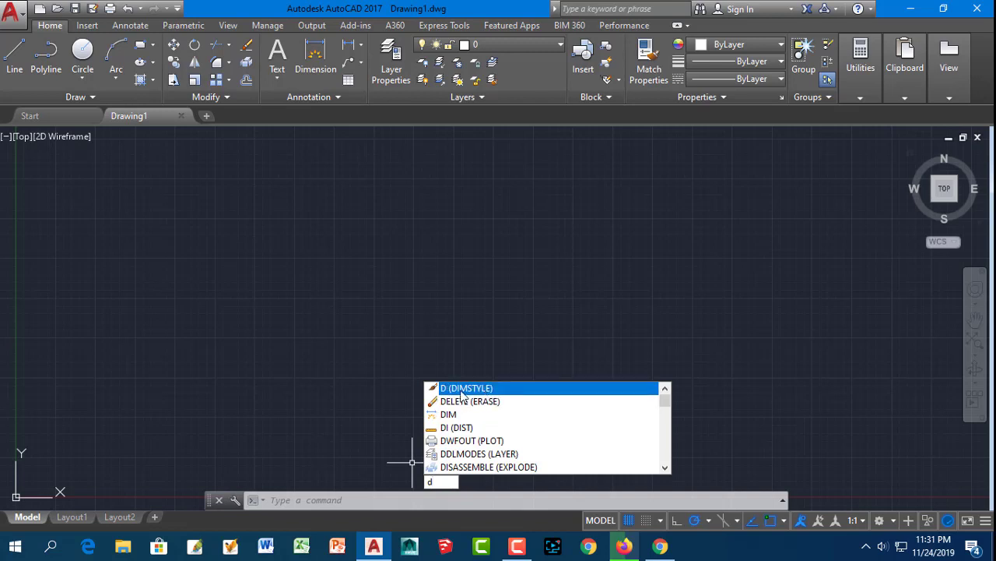
Run DIMSTYLE from the suggestions to open the Dimension Style Manager
click(522, 391)
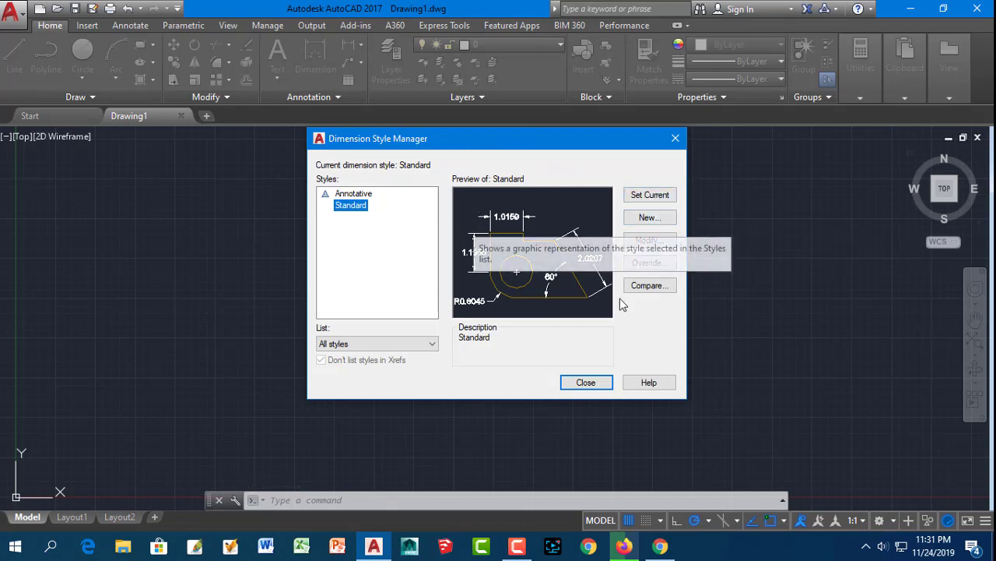
Create a new dimension style named Leyakot starting from Standard and continue to its settings
click(660, 222)
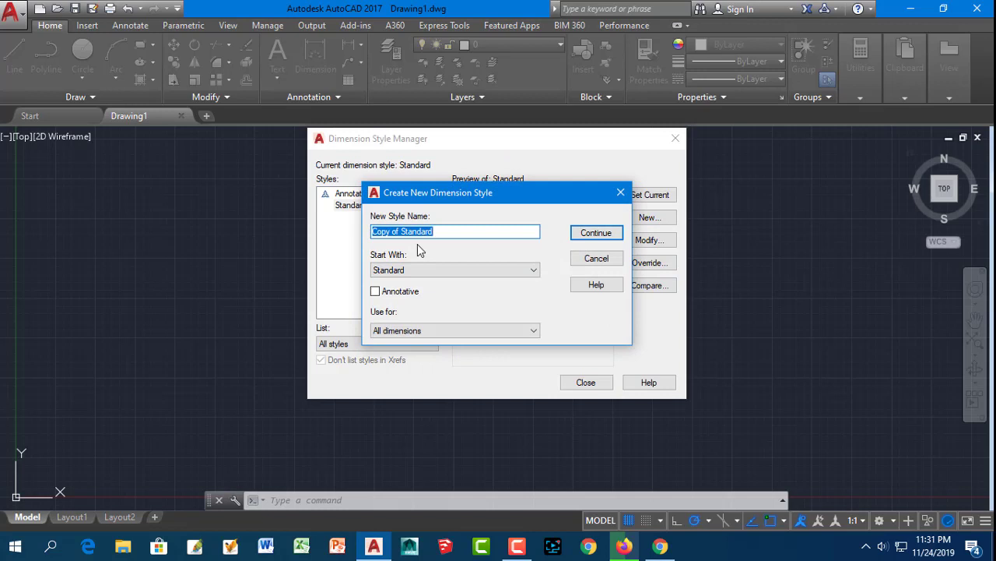
text(Le)
text(yakot)
click(412, 269)
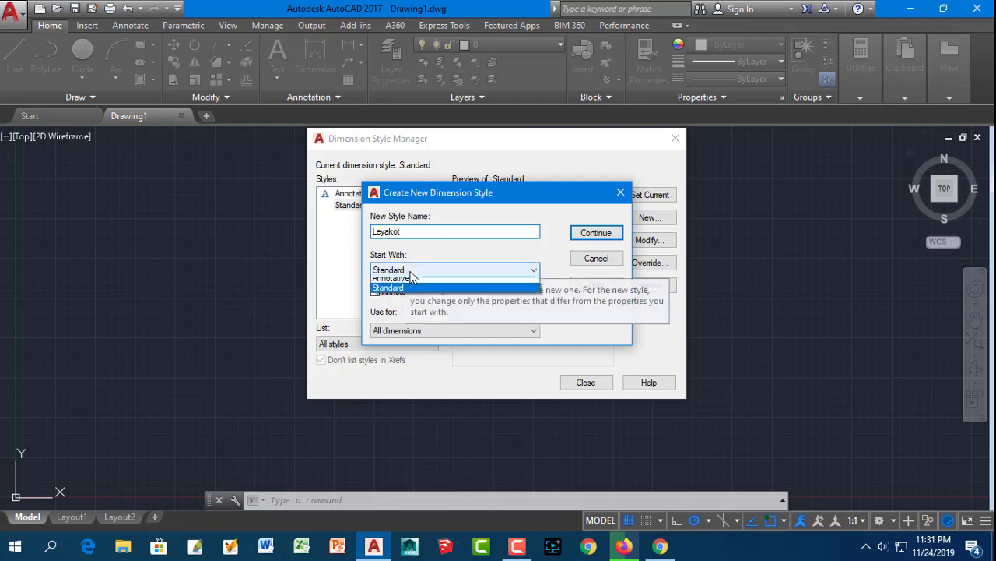
click(439, 253)
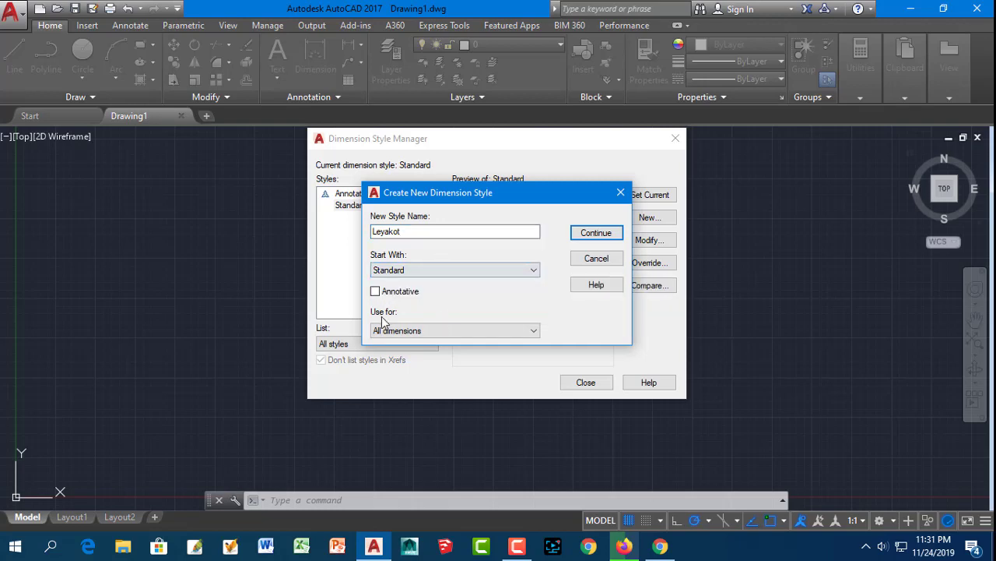
click(592, 235)
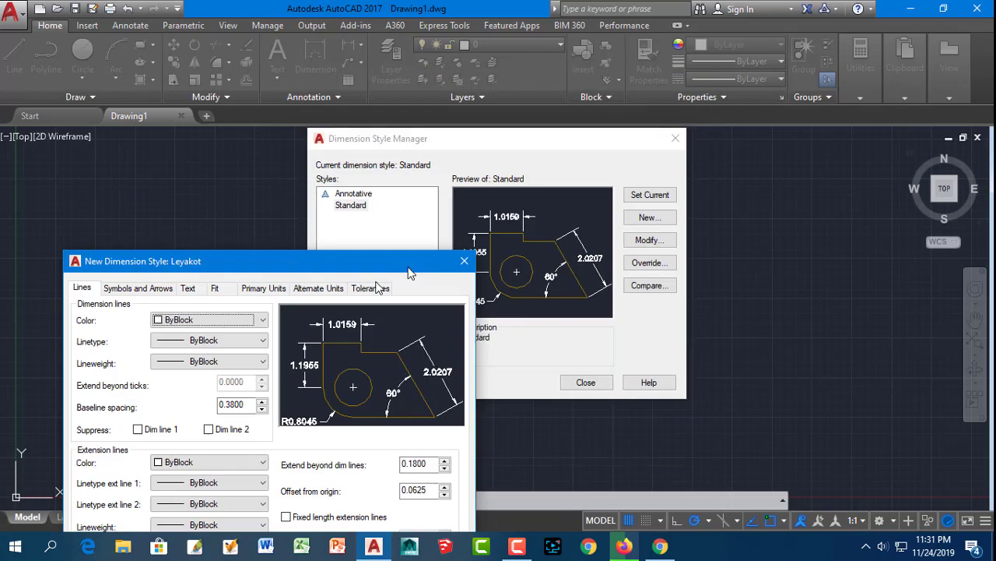
Set the style's linear units to Architectural with 0'-0" precision
mouse_move(635, 90)
mouse_down()
mouse_move(367, 285)
mouse_move(665, 139)
mouse_up()
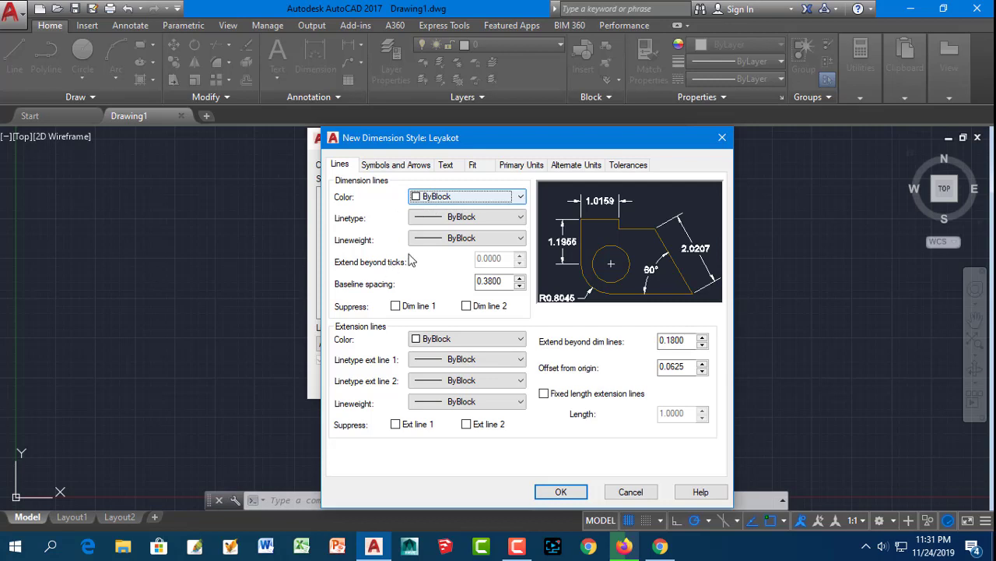
click(520, 170)
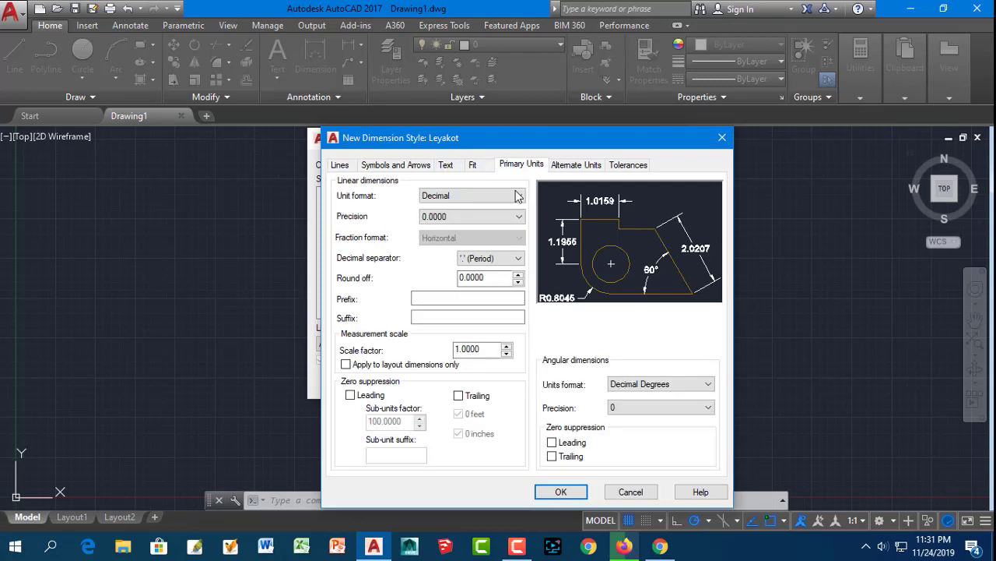
click(514, 199)
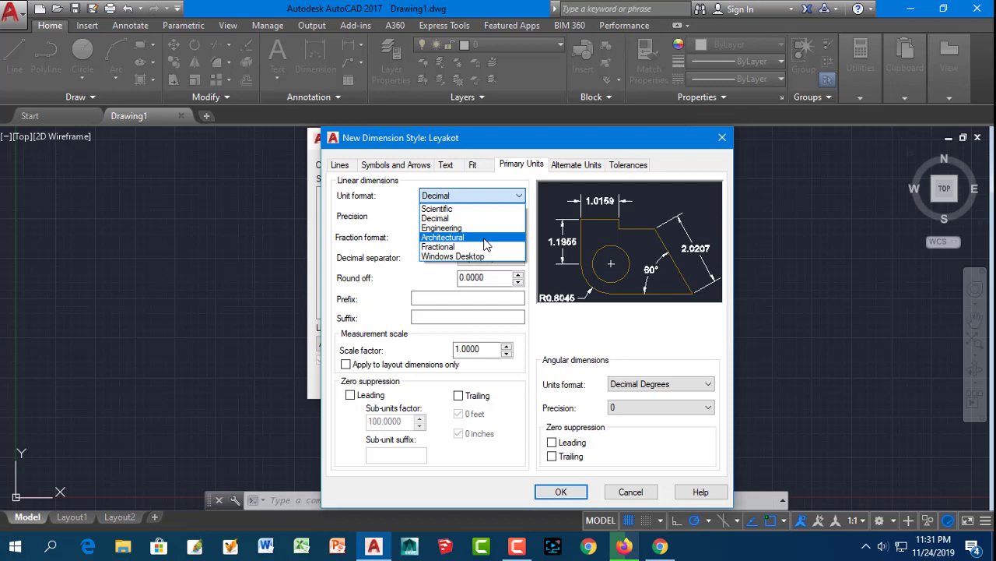
click(482, 238)
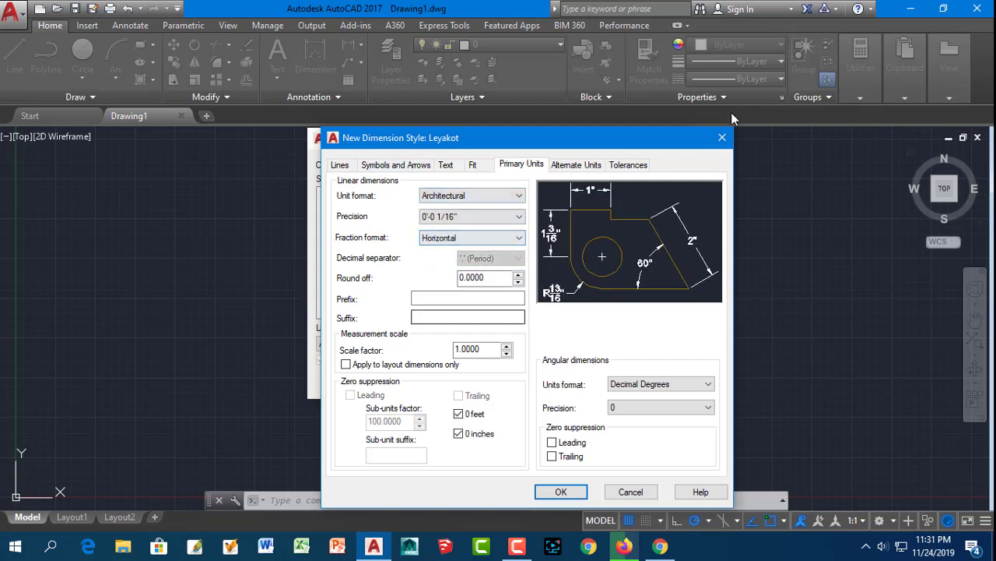
click(503, 216)
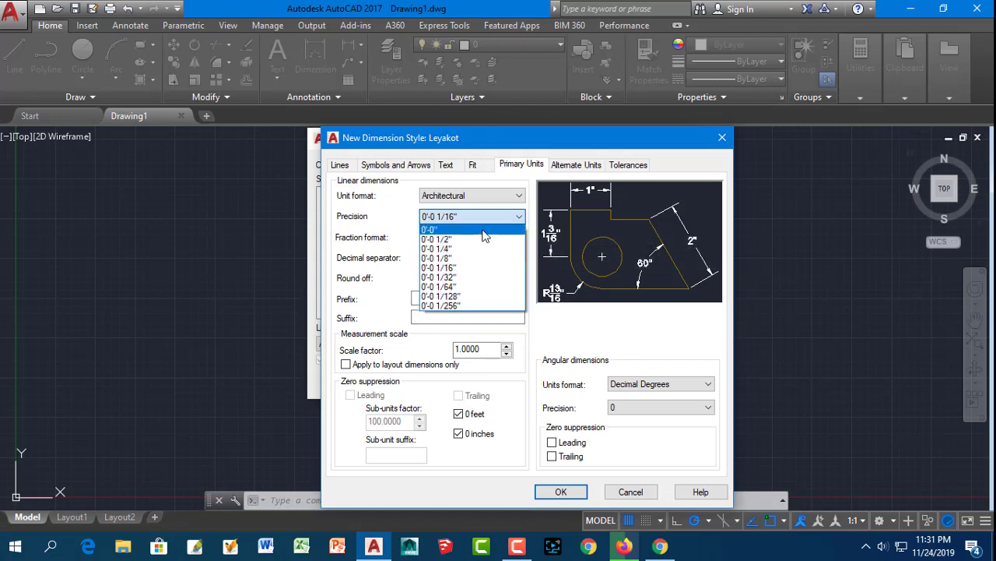
click(478, 230)
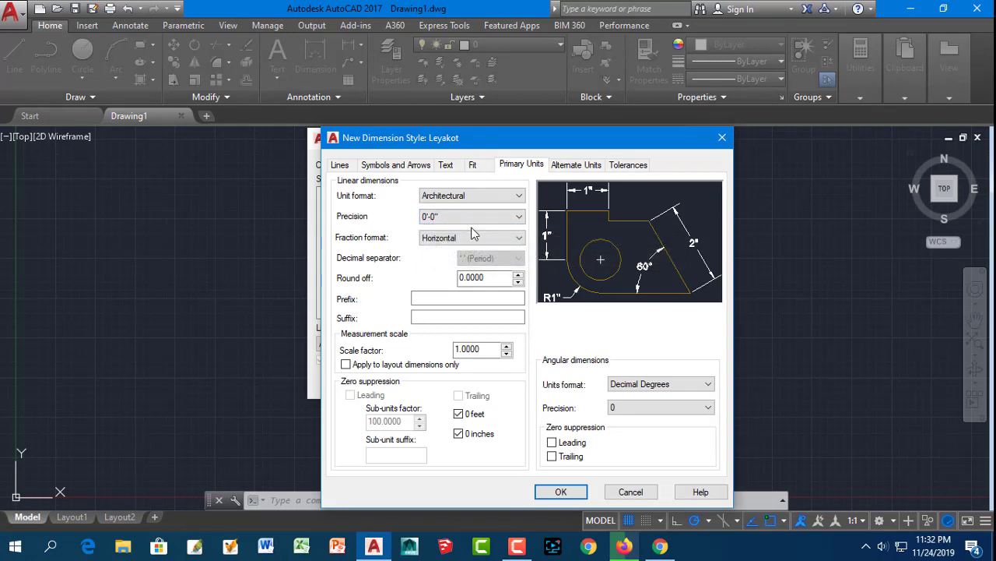
click(519, 195)
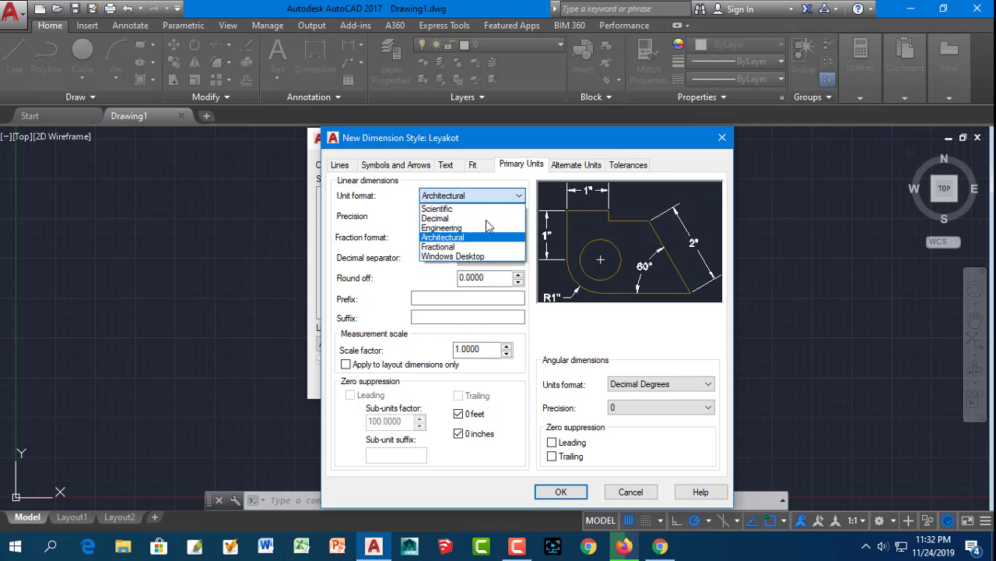
click(486, 228)
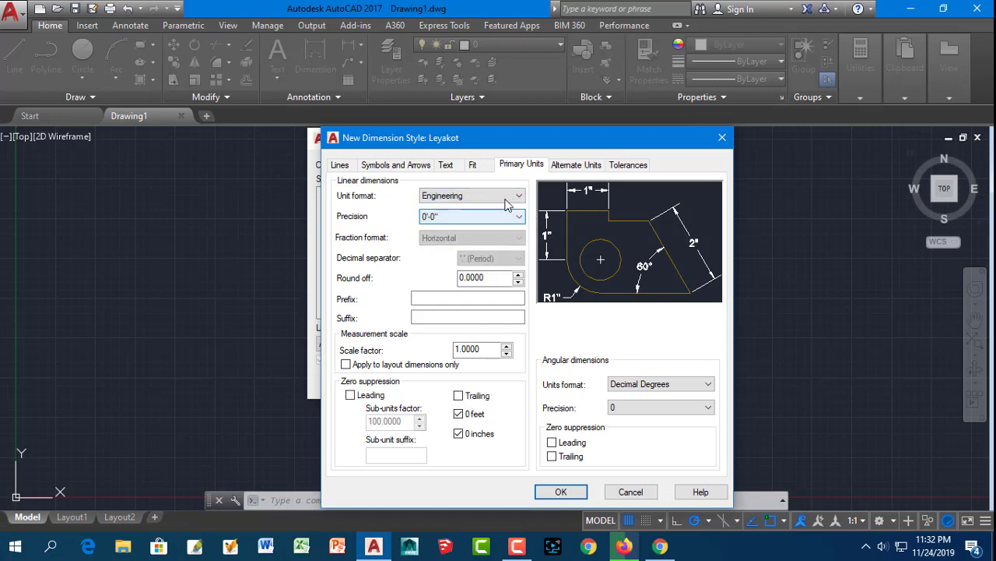
click(505, 199)
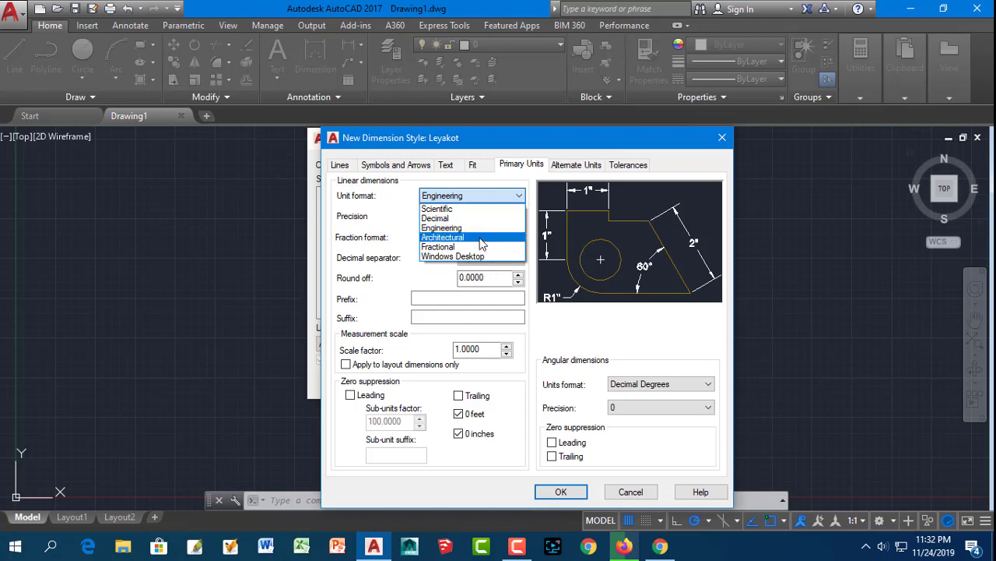
click(481, 239)
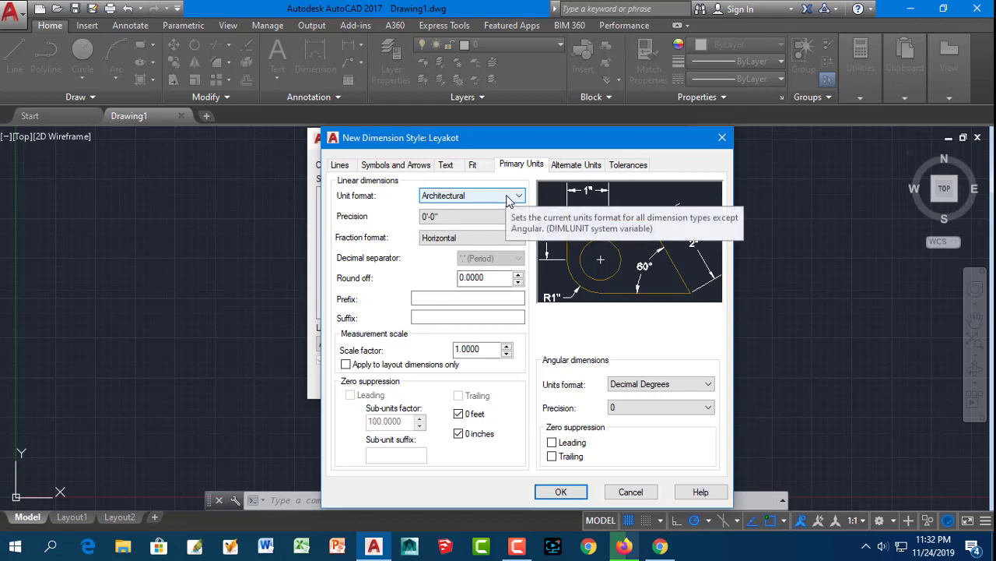
click(507, 199)
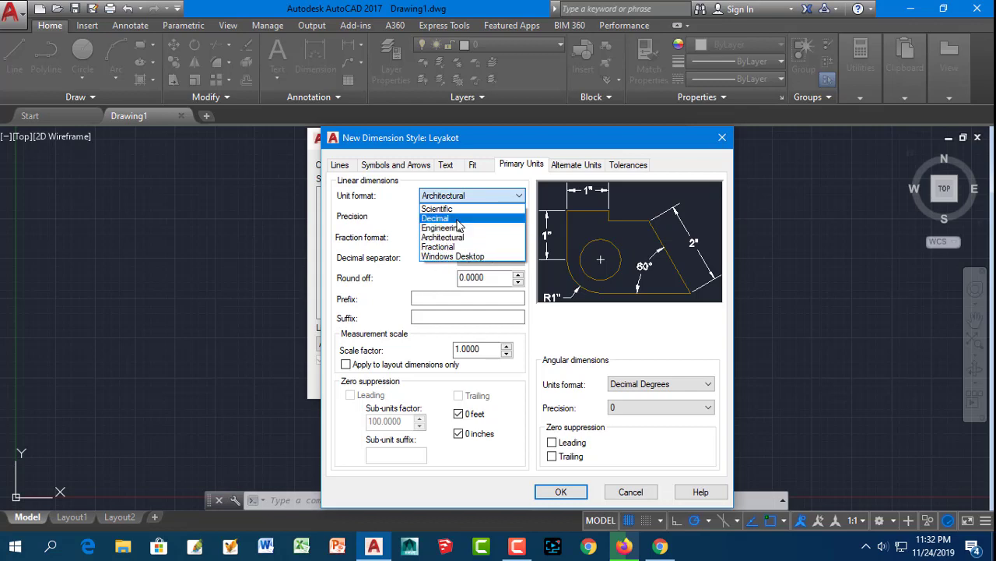
click(429, 282)
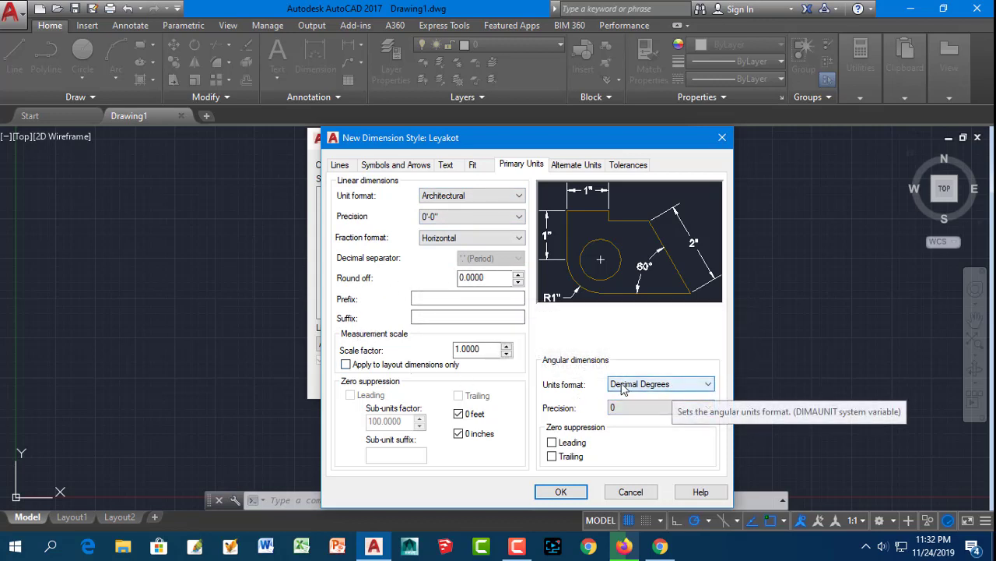
Set angular units to Degrees Minutes Seconds with 0d precision
click(680, 387)
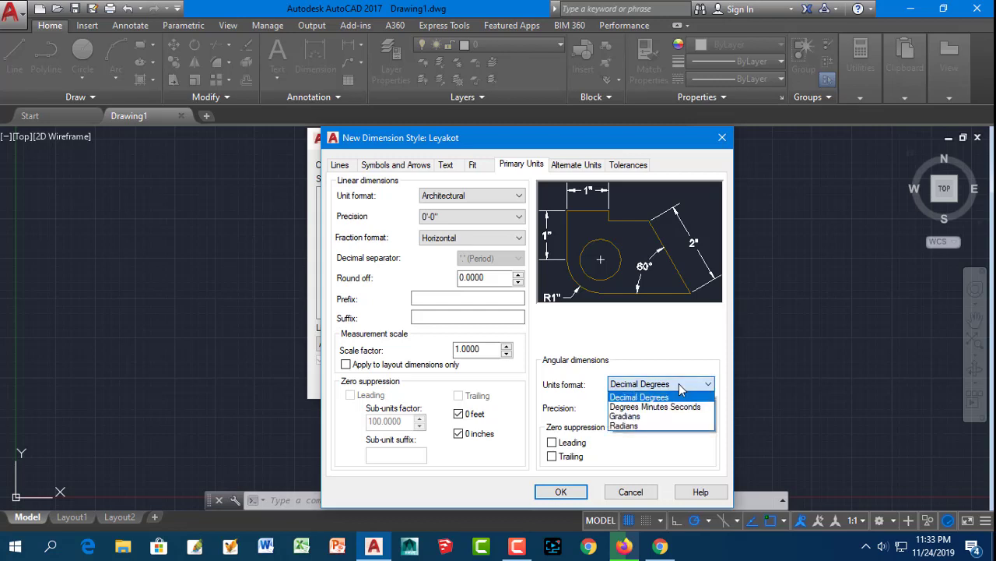
click(665, 408)
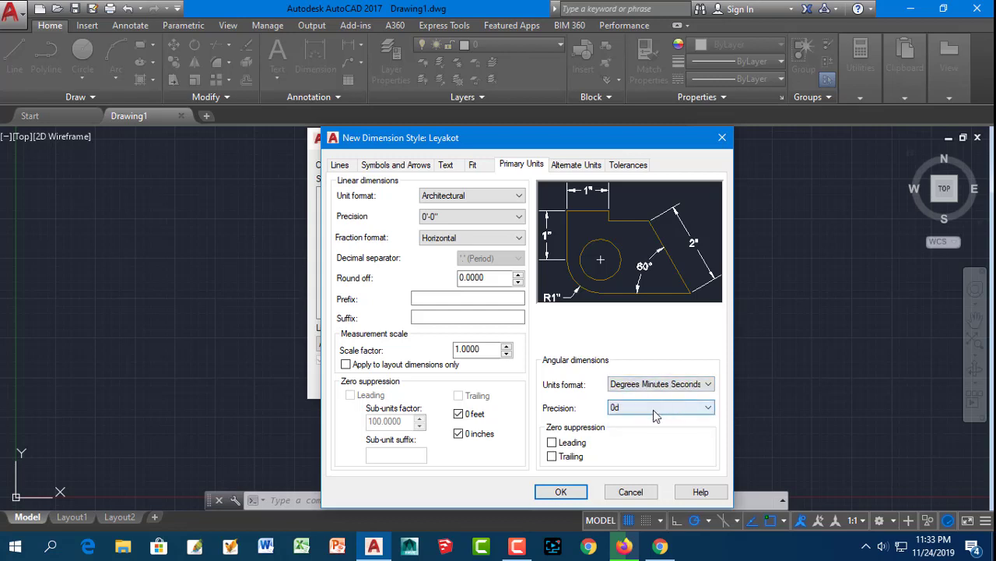
click(682, 413)
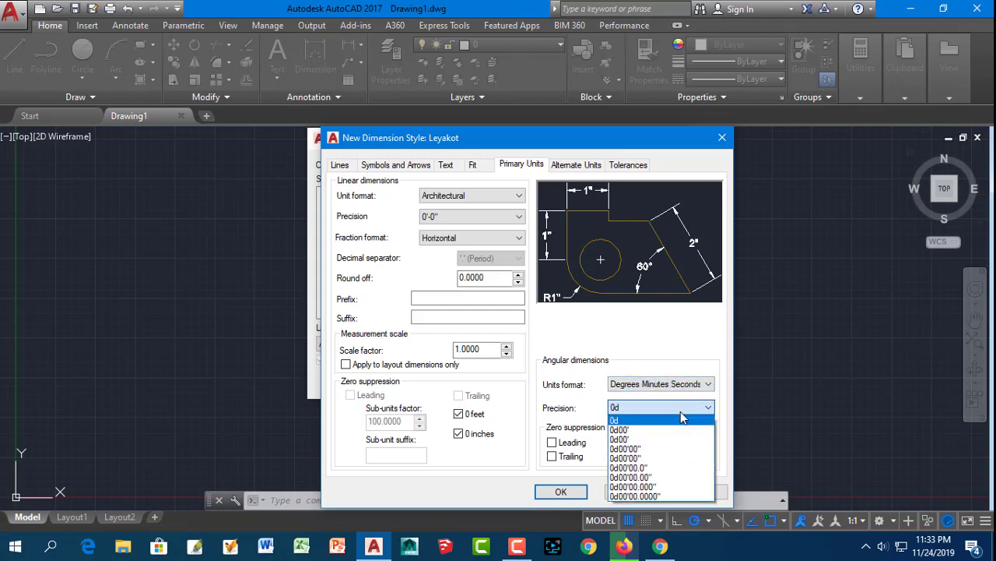
click(619, 420)
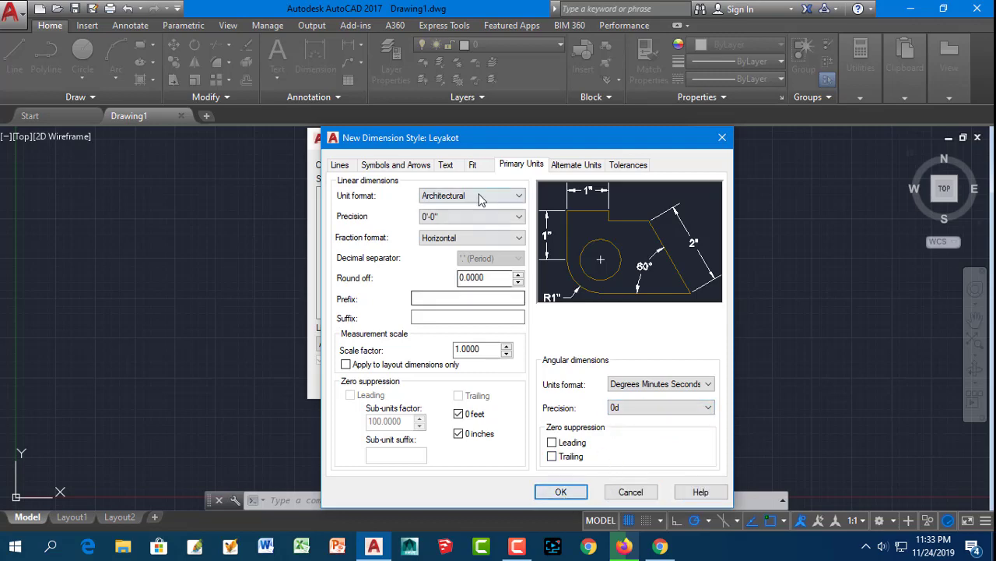
click(474, 166)
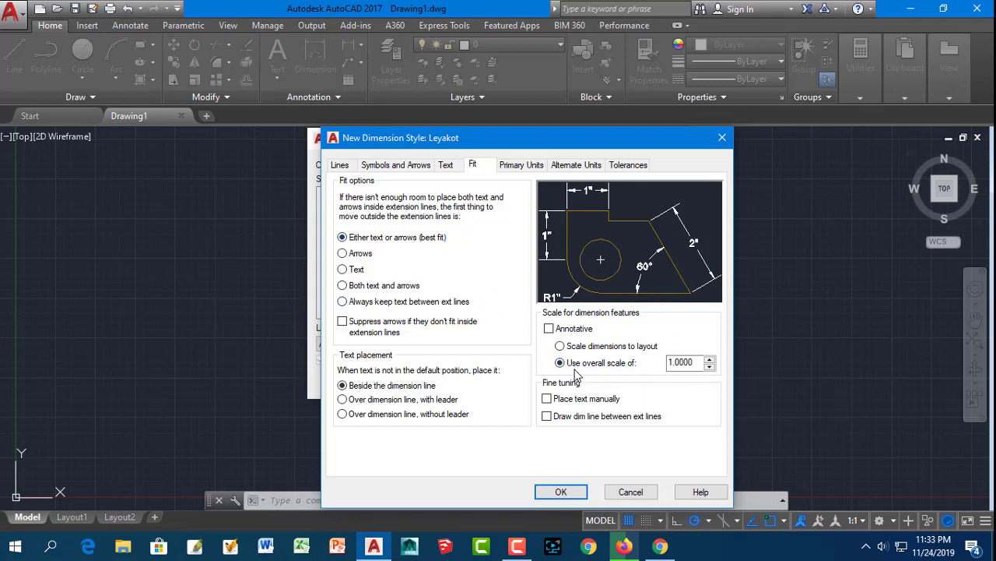
Keep Standard as the dimension text style on the Text settings
click(450, 165)
click(502, 202)
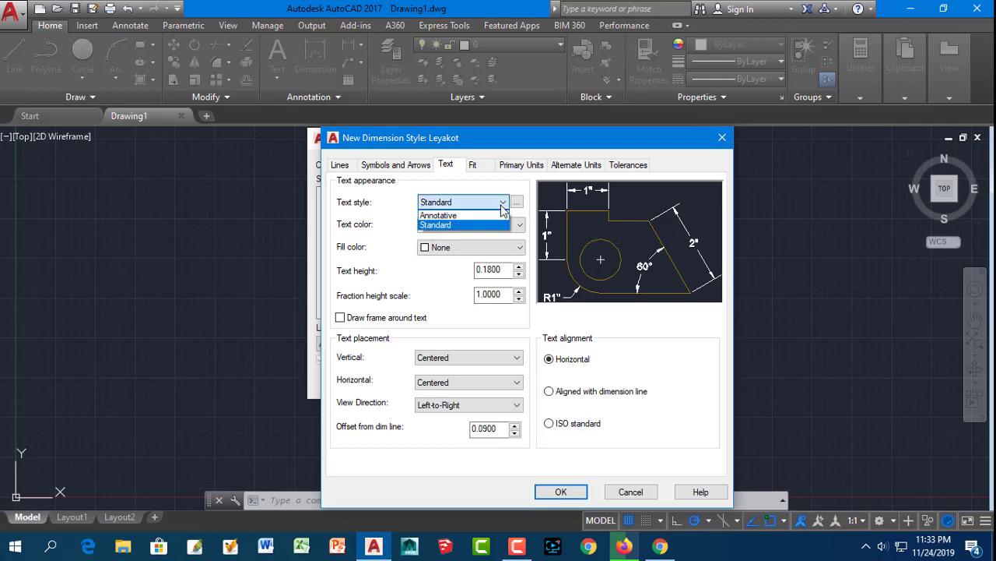
click(505, 204)
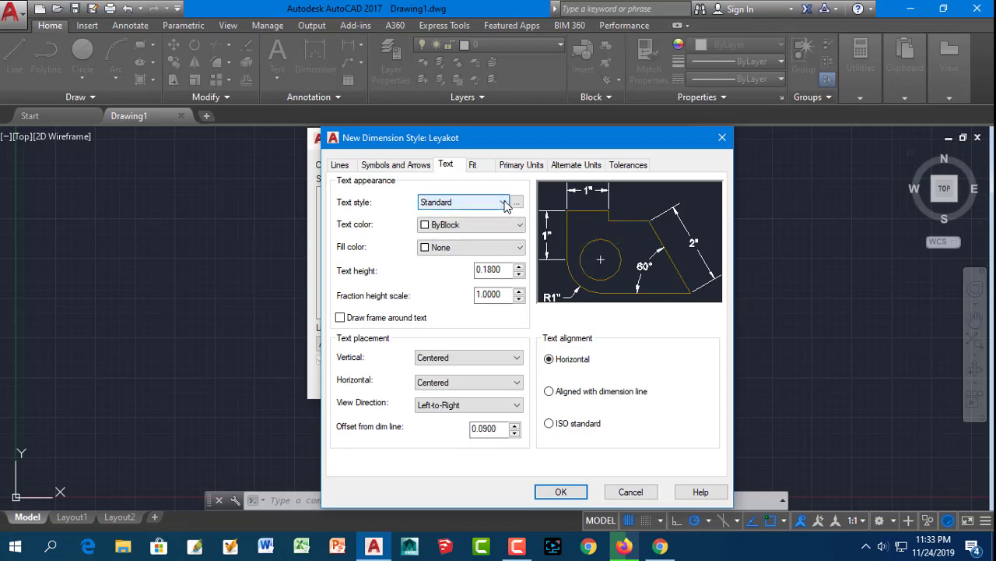
click(516, 202)
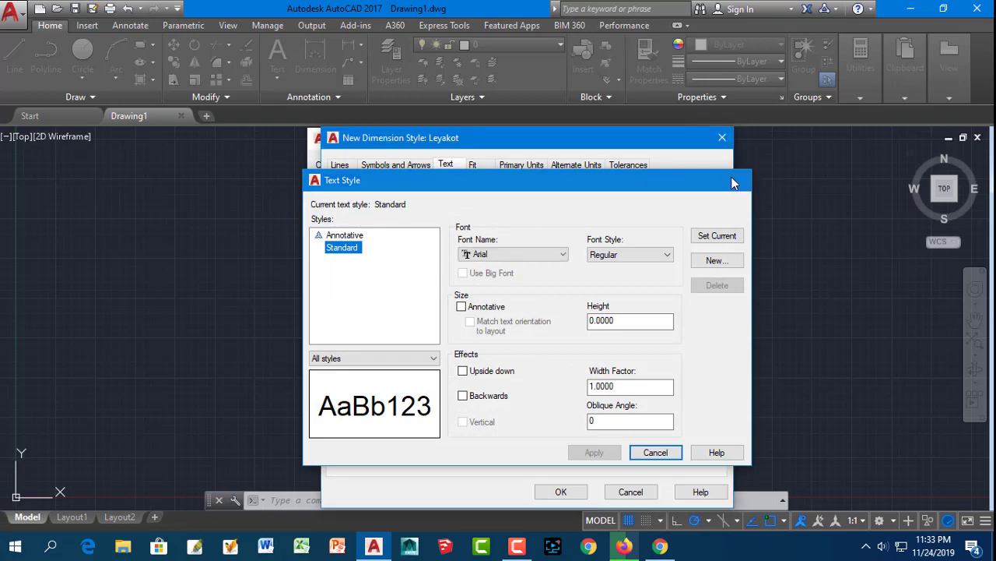
click(740, 179)
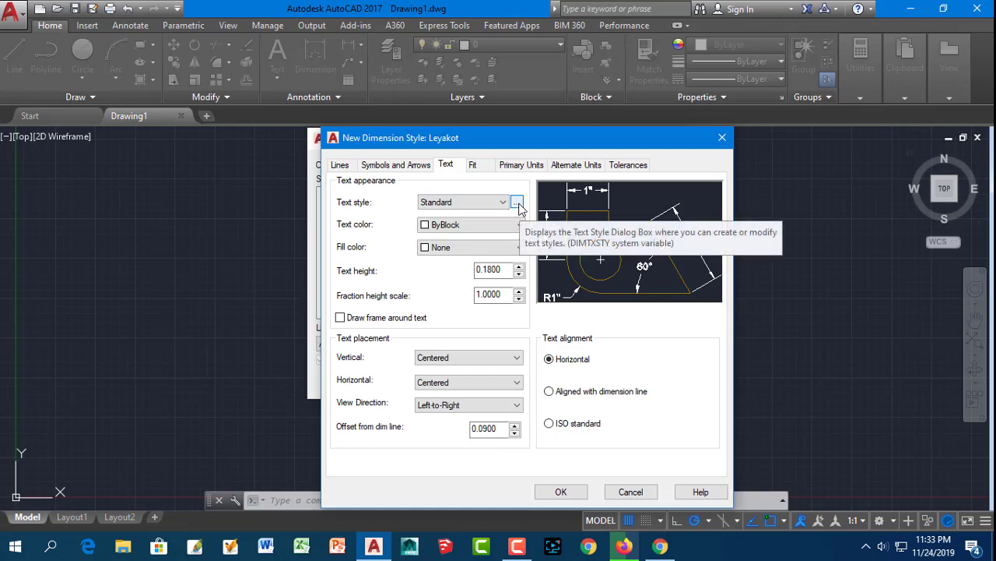
Change the Standard text style's font to Times New Roman Bold and apply it
click(517, 204)
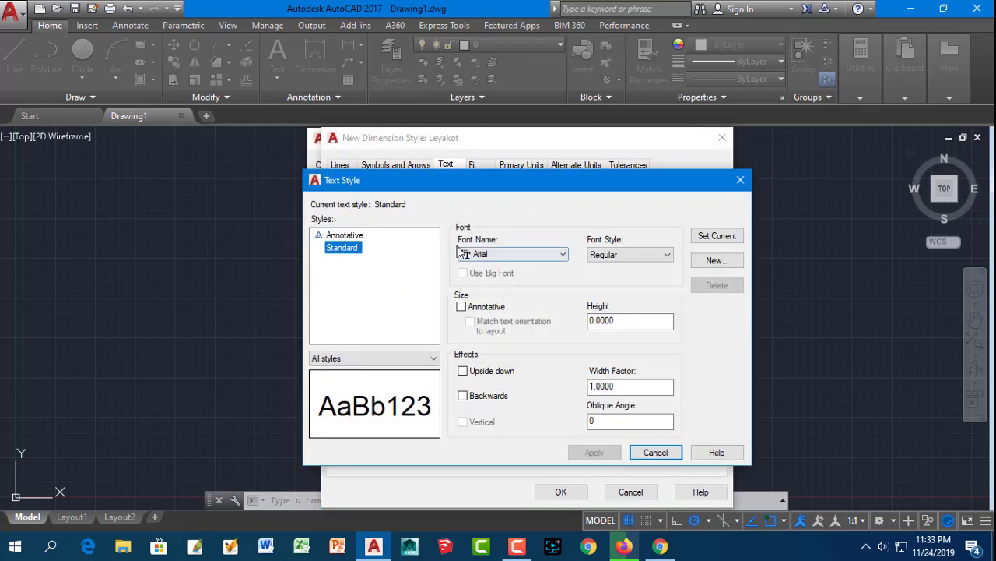
click(467, 258)
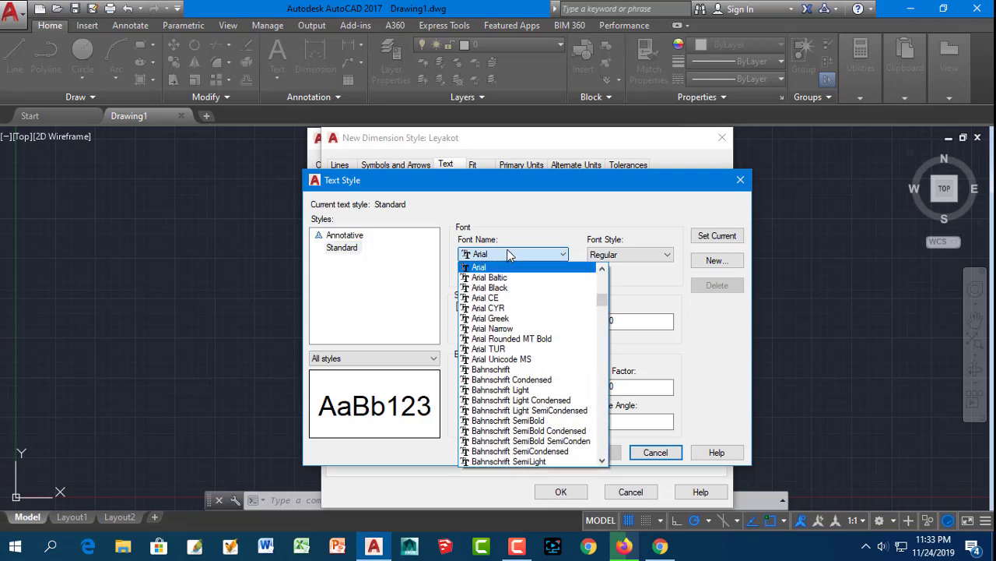
scroll(545, 350, down, 1)
scroll(545, 351, down, 6)
scroll(545, 350, down, 2)
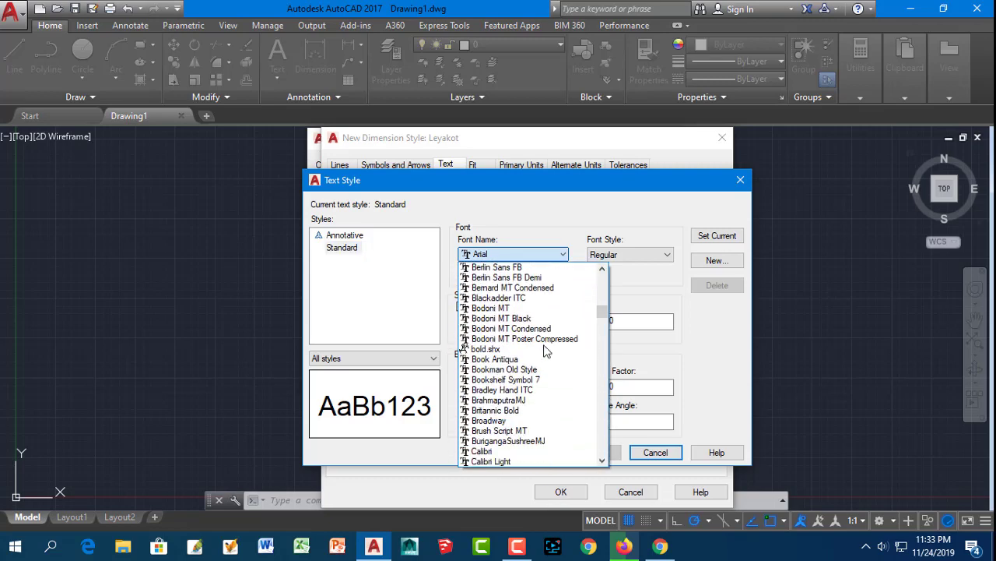
scroll(542, 343, down, 20)
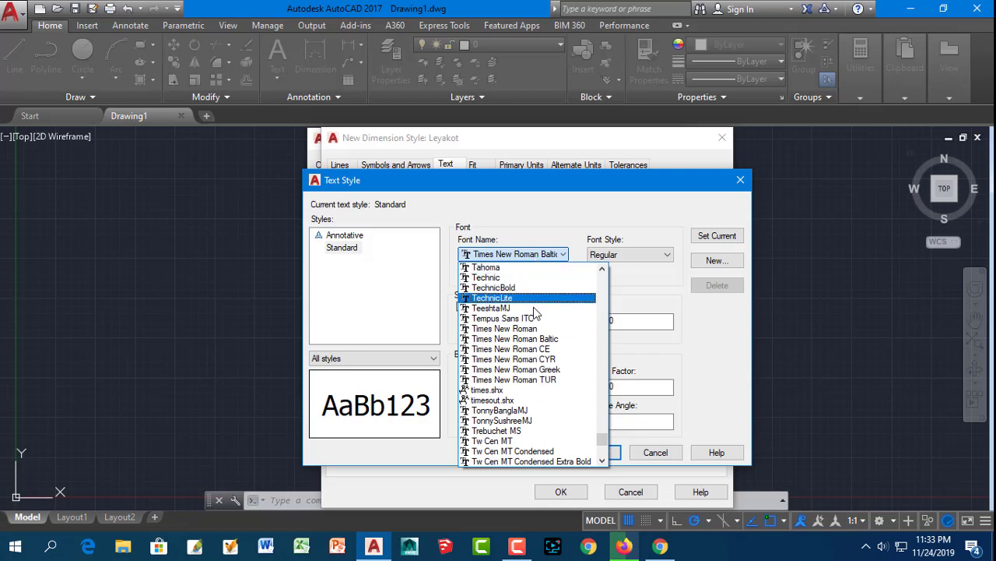
click(543, 330)
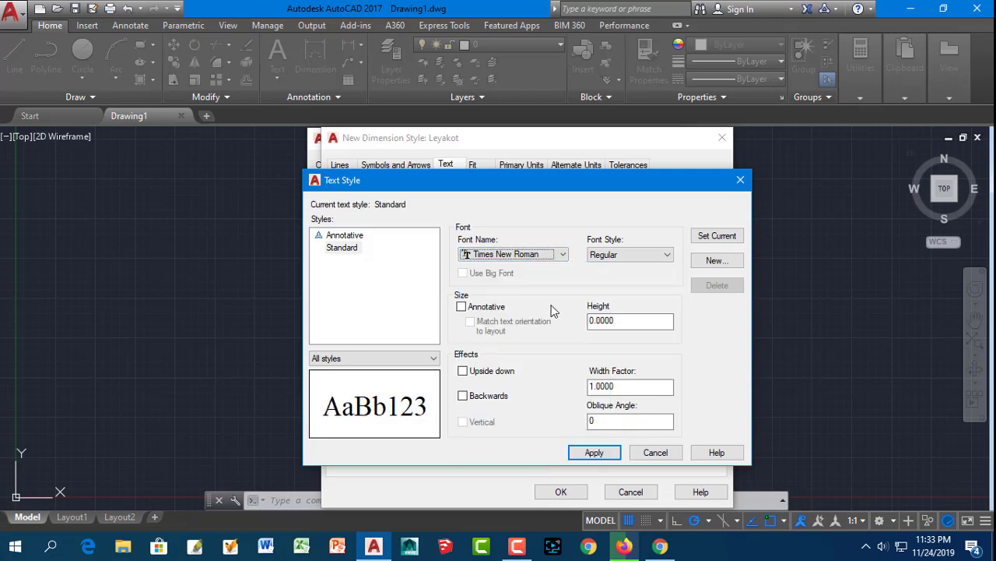
click(656, 260)
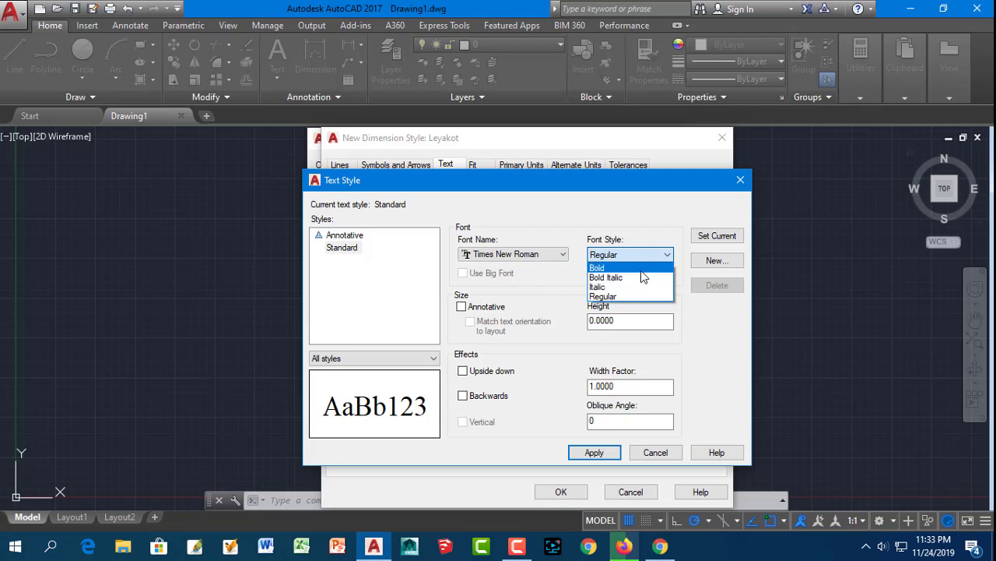
click(641, 269)
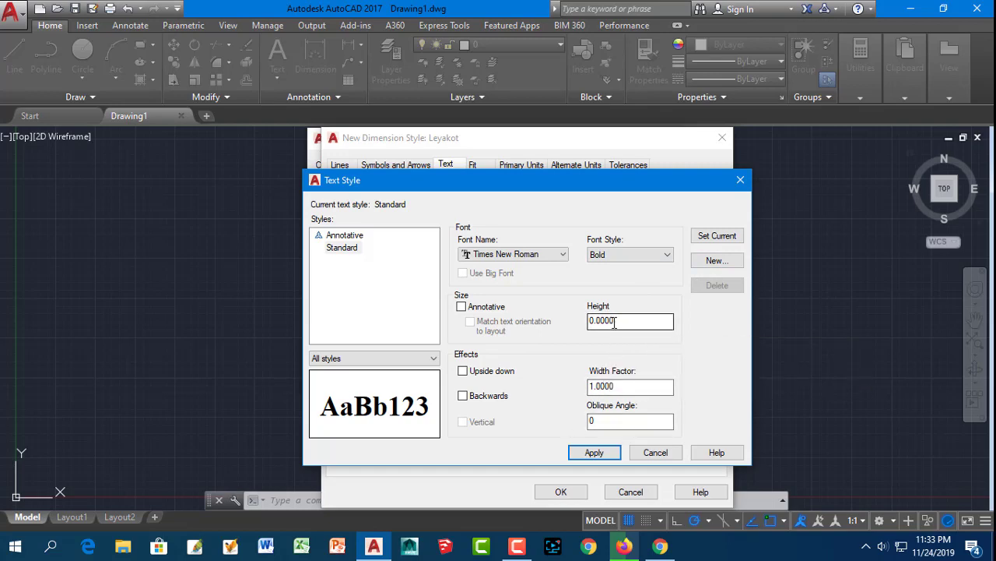
key(Return)
click(658, 453)
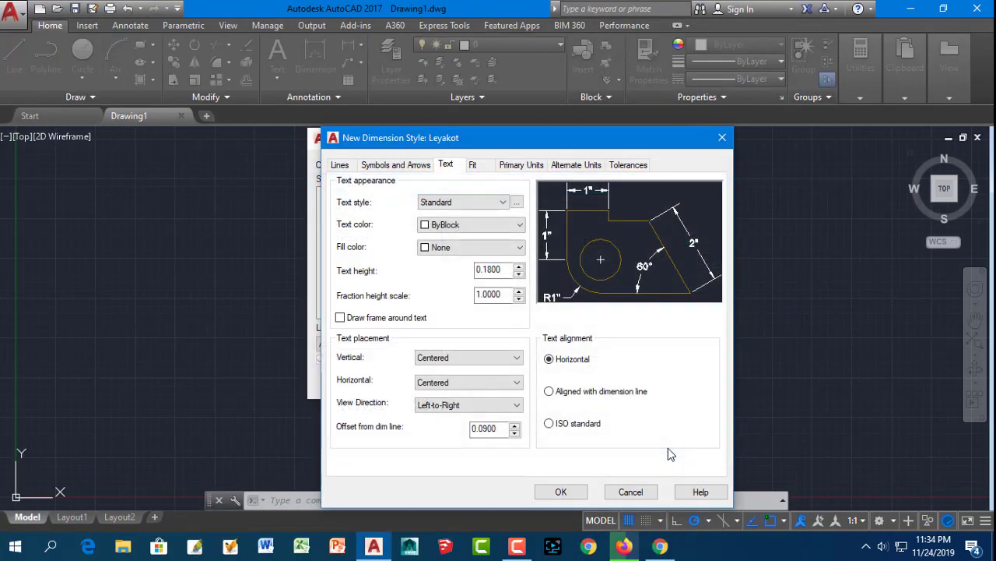
Make the dimension text Yellow with fill colour set to None
click(442, 226)
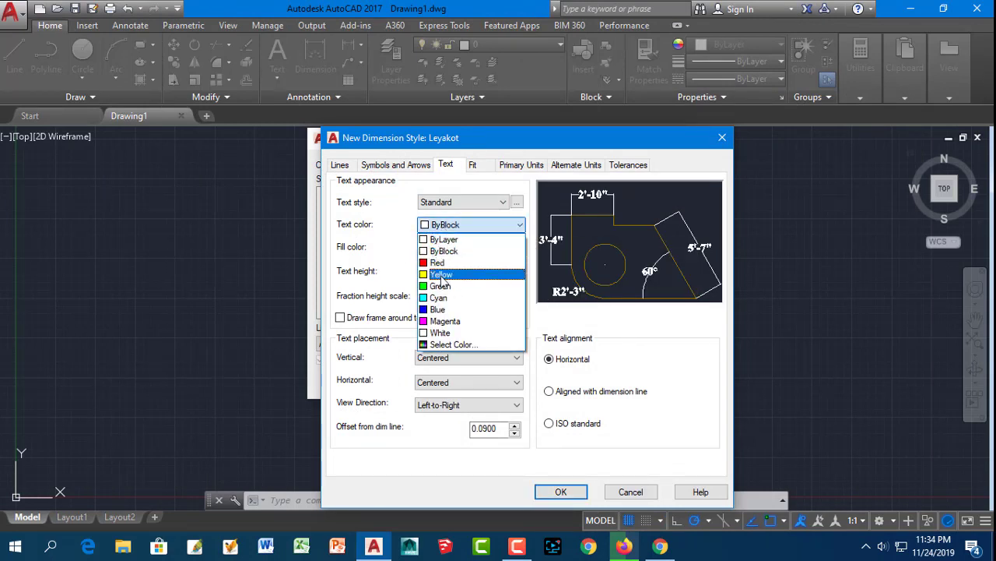
click(441, 274)
click(460, 247)
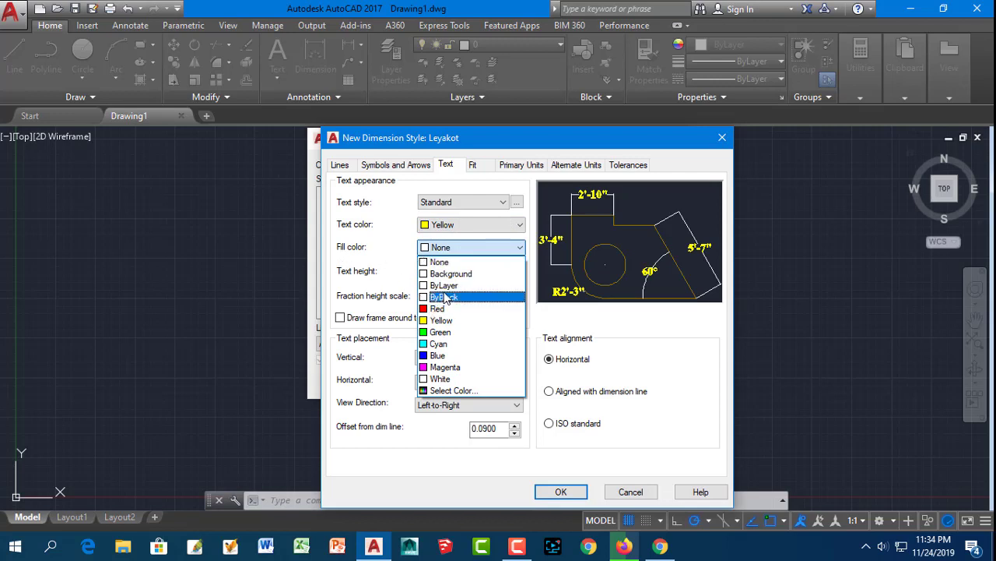
click(448, 332)
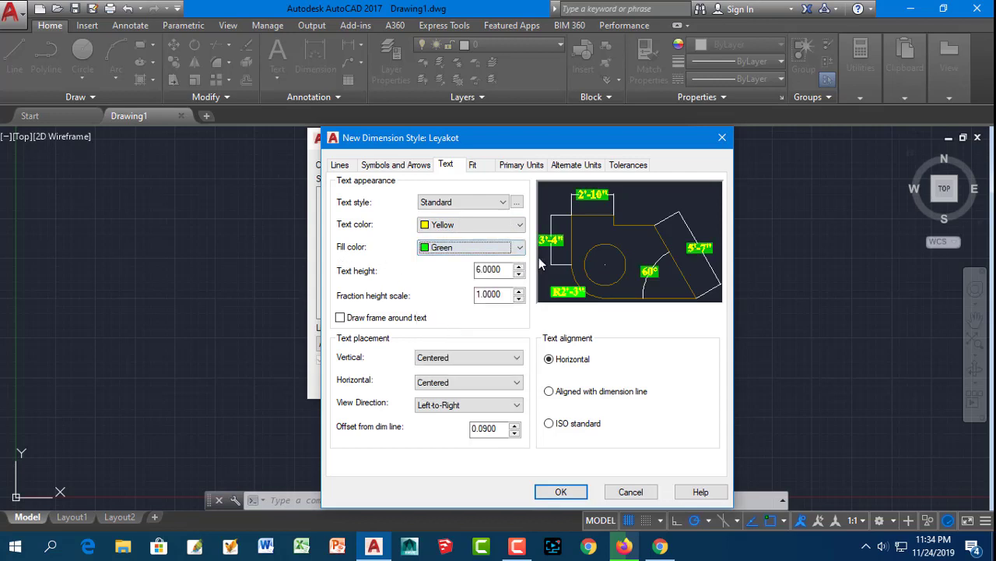
click(518, 247)
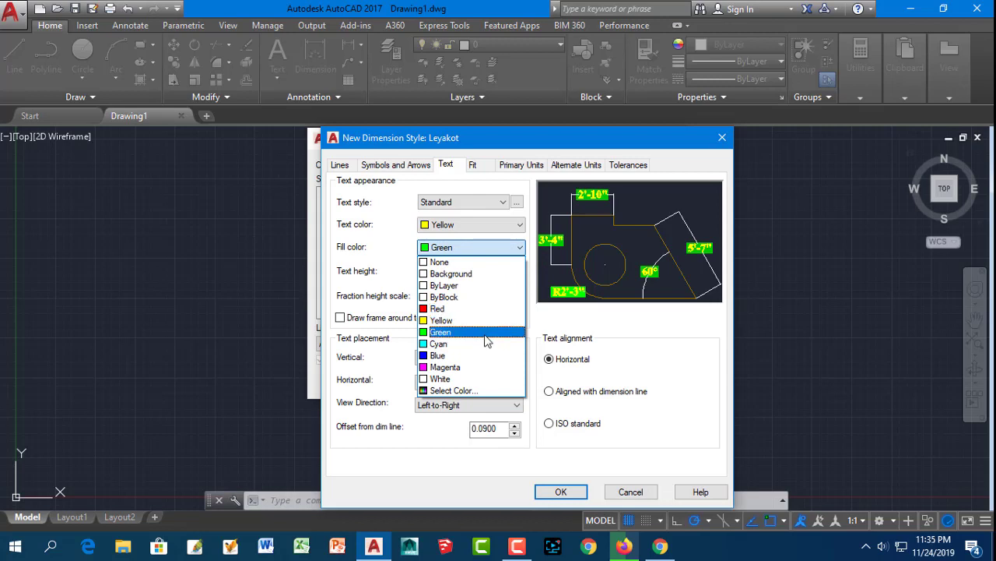
click(479, 347)
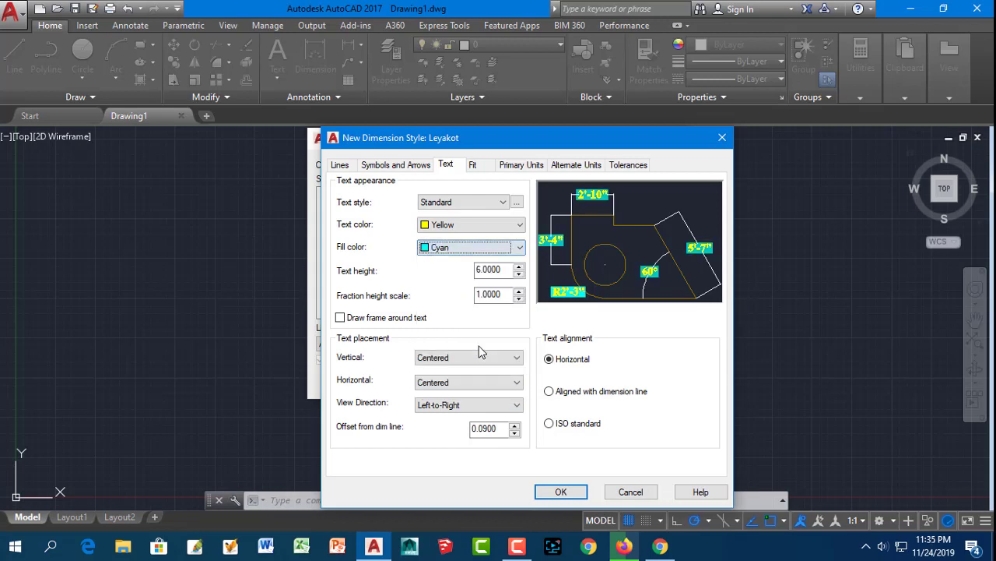
click(505, 249)
click(487, 263)
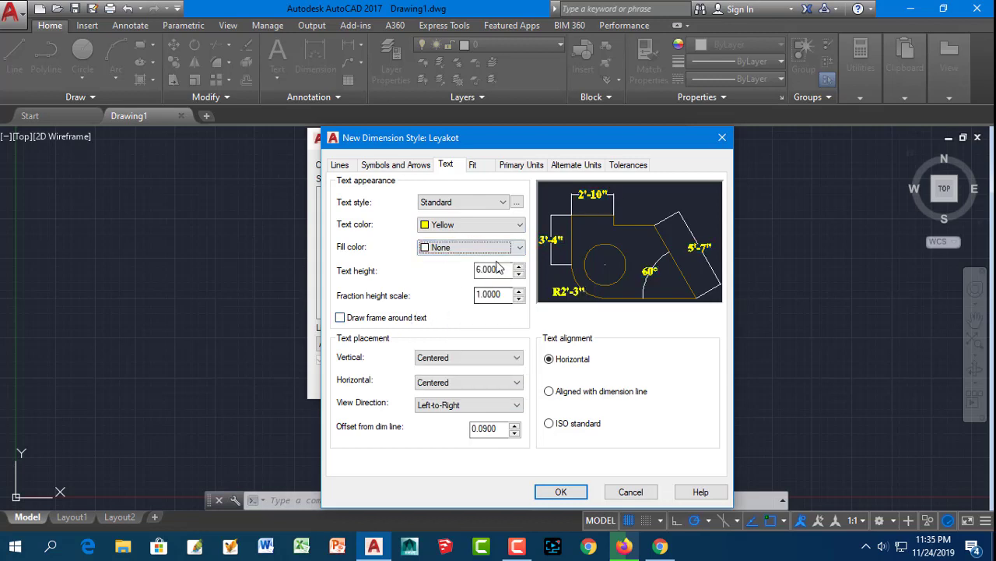
Choose Closed blank for the first arrowhead and Open 30 for the second
click(414, 169)
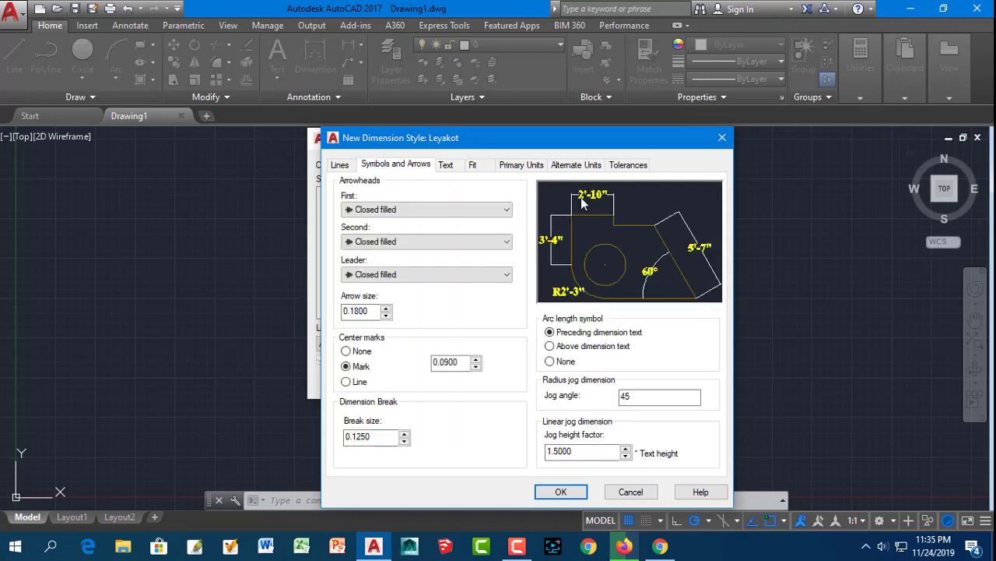
click(484, 210)
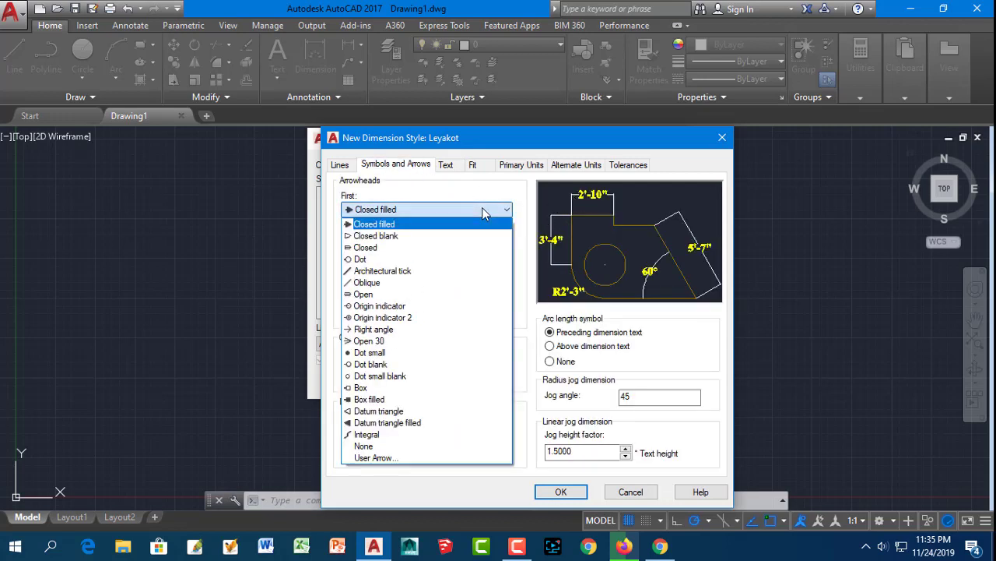
click(439, 274)
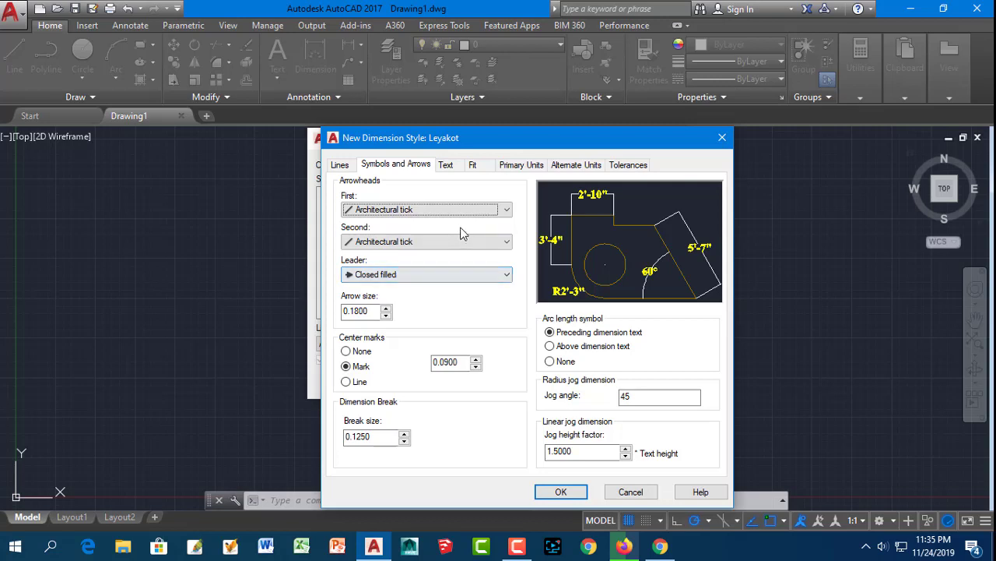
click(473, 208)
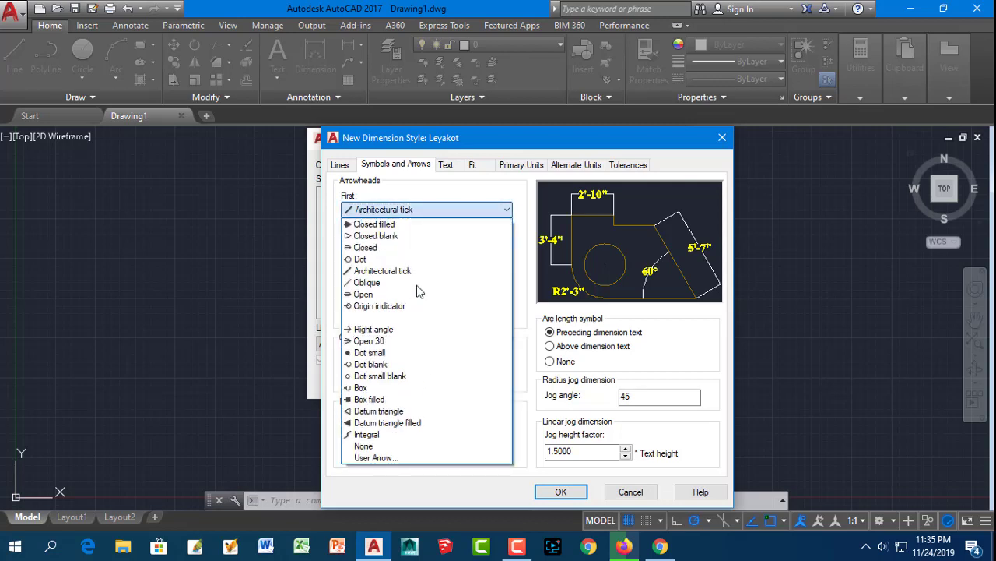
click(415, 236)
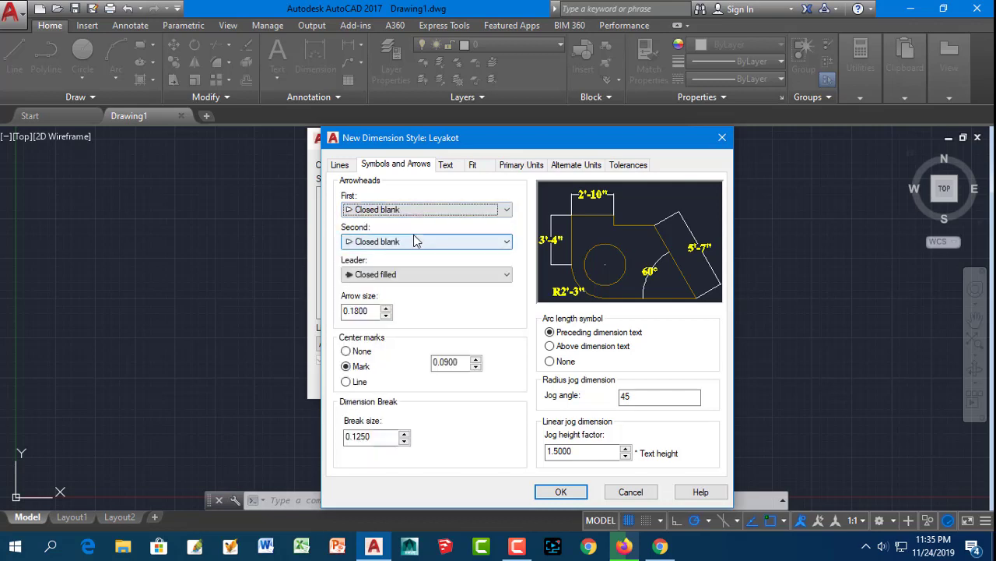
click(425, 242)
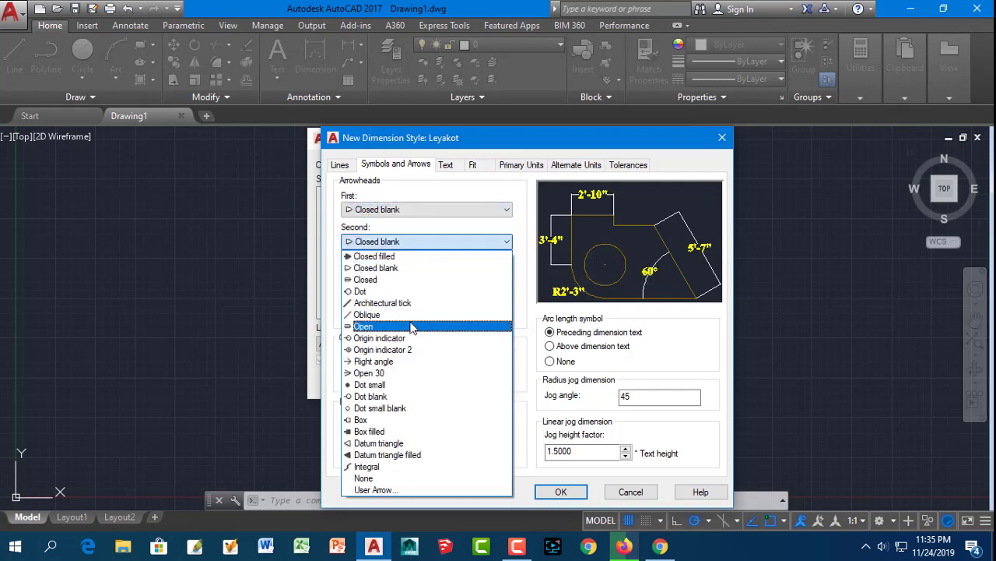
click(397, 375)
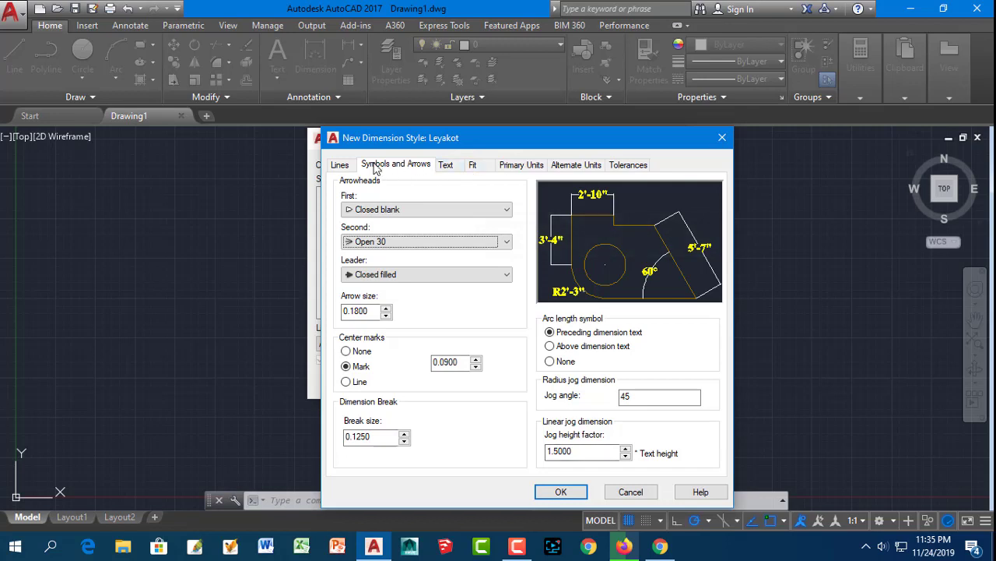
click(340, 164)
Give Leyakot red 0.50 mm dimension lines and green extension lines, then confirm the style
click(446, 201)
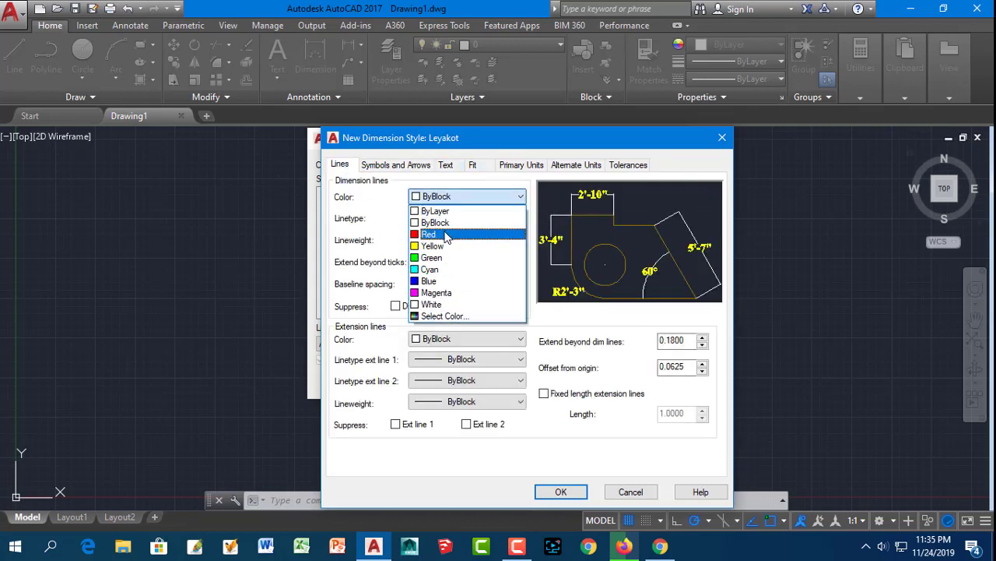
click(446, 235)
click(454, 220)
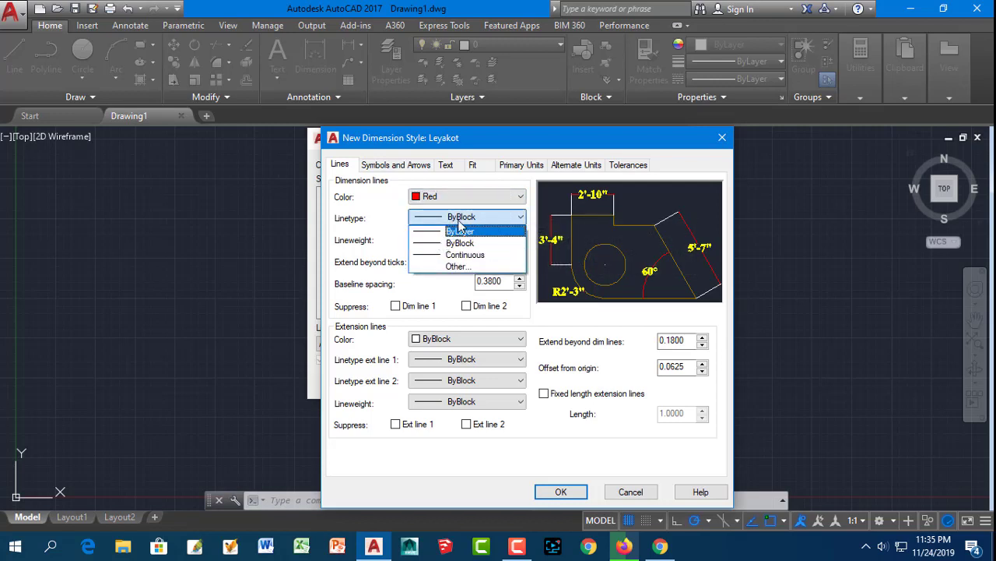
click(397, 216)
click(520, 241)
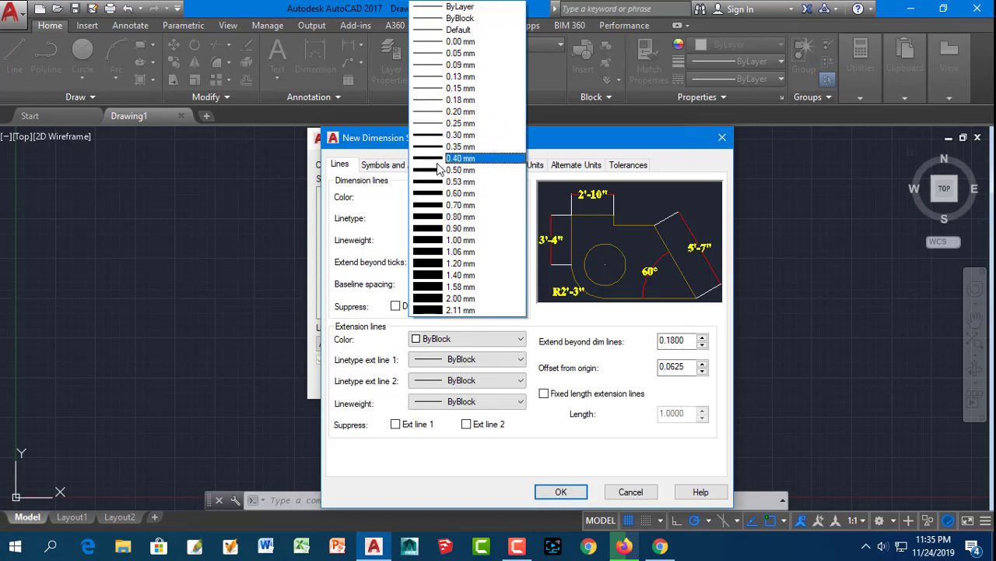
click(436, 170)
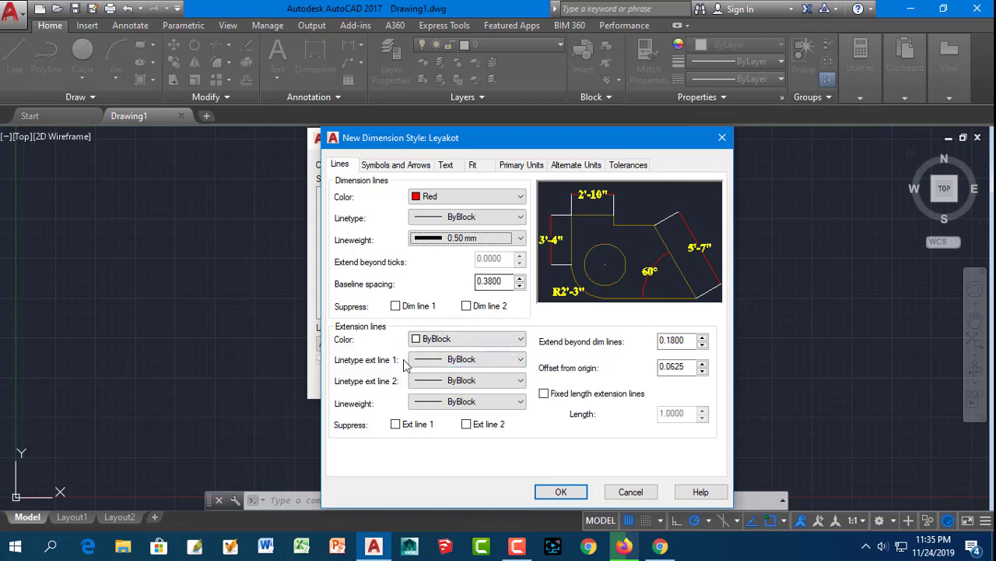
click(398, 307)
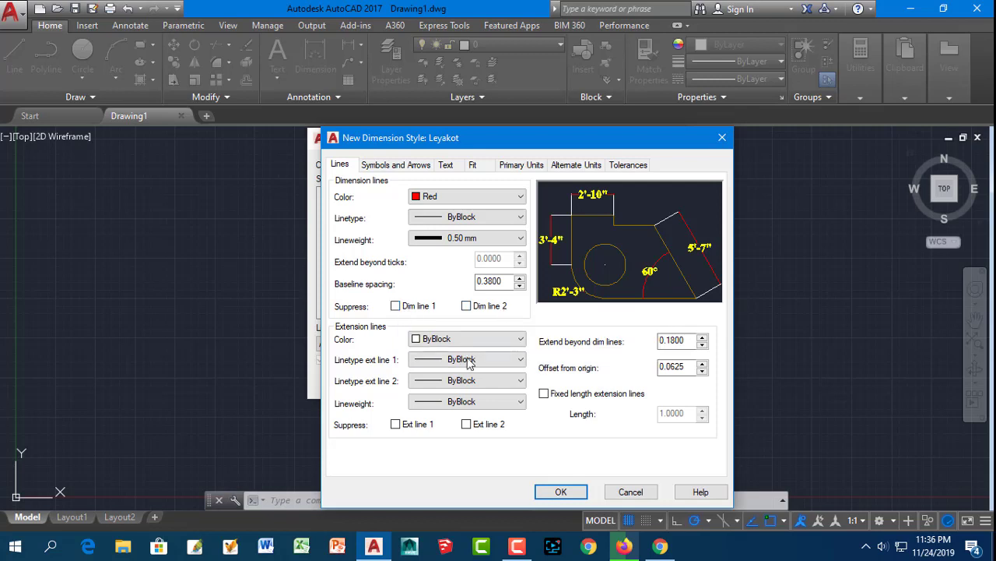
click(498, 341)
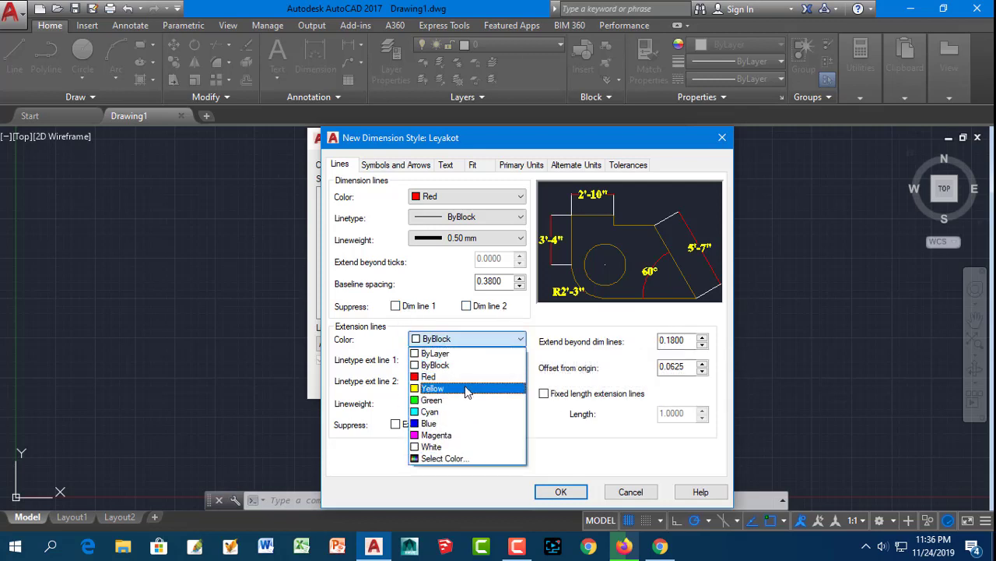
click(459, 399)
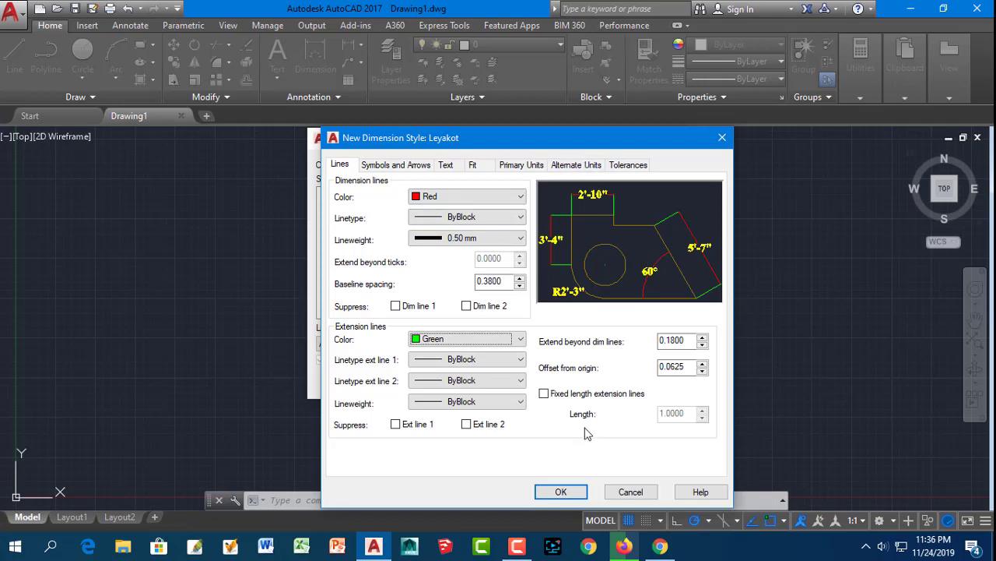
click(562, 492)
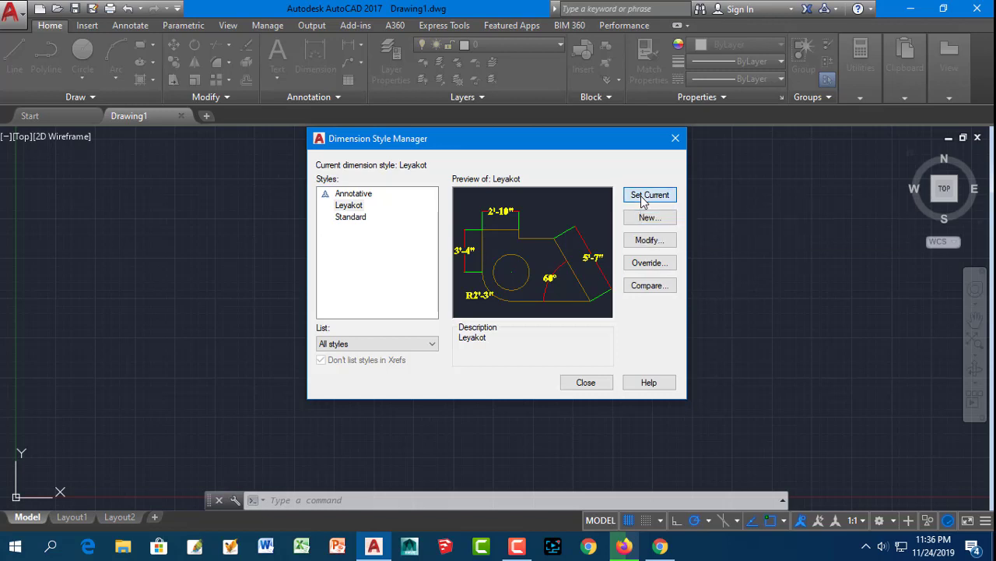
Set Leyakot as the current dimension style and close the Dimension Style Manager
click(647, 201)
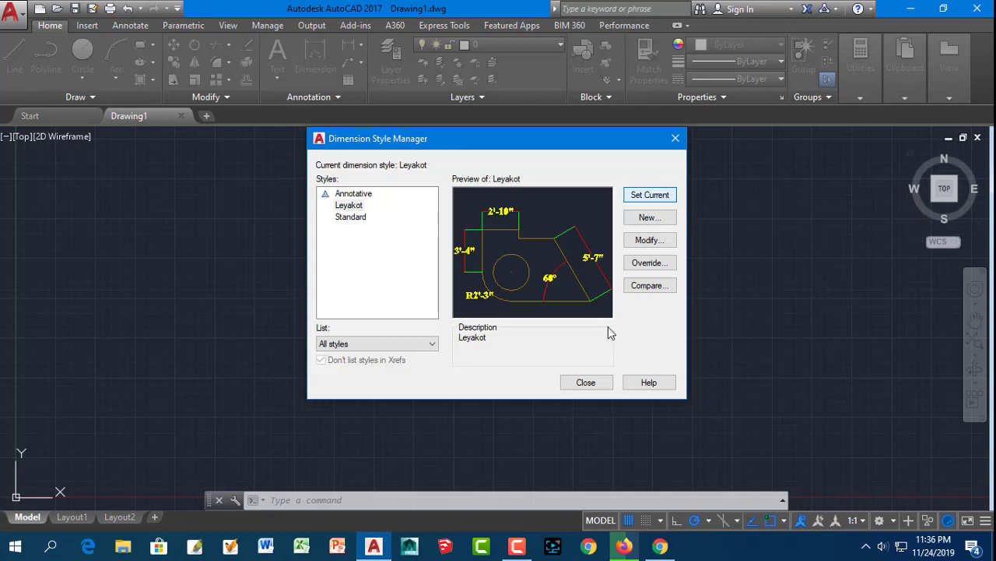
click(586, 382)
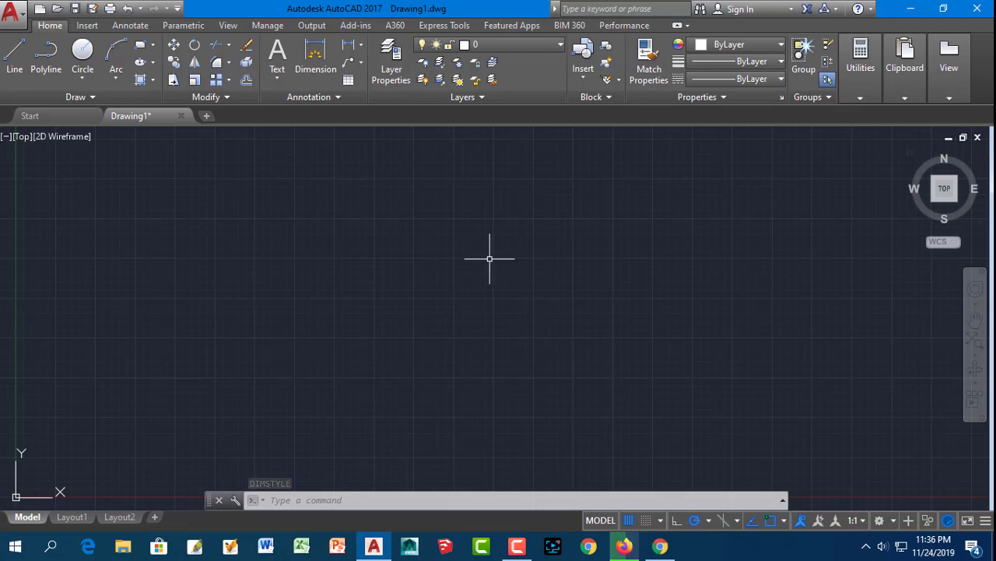
Using UN, set Architectural length units at 0'-0" precision and Deg/Min/Sec angles
text(U)
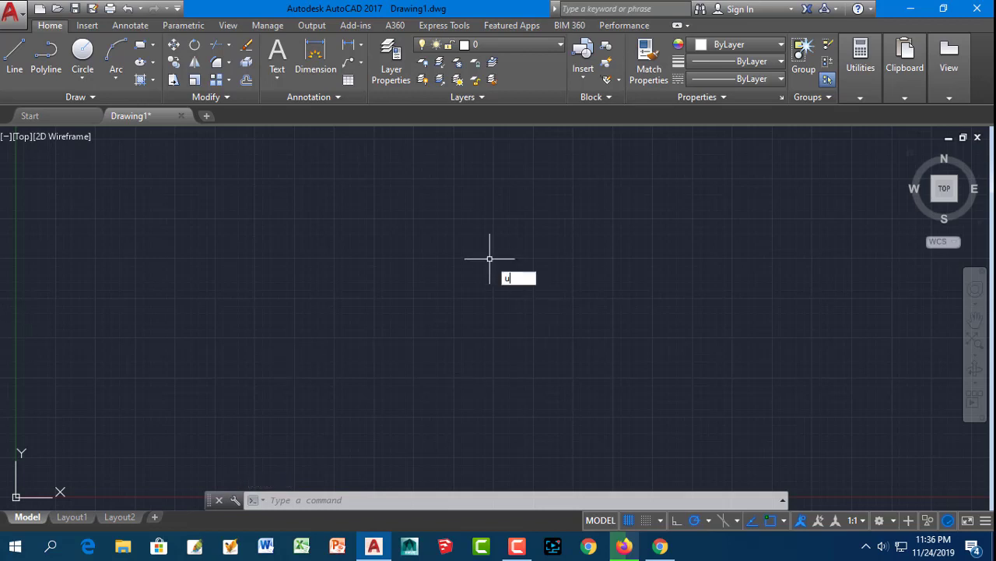
text(N)
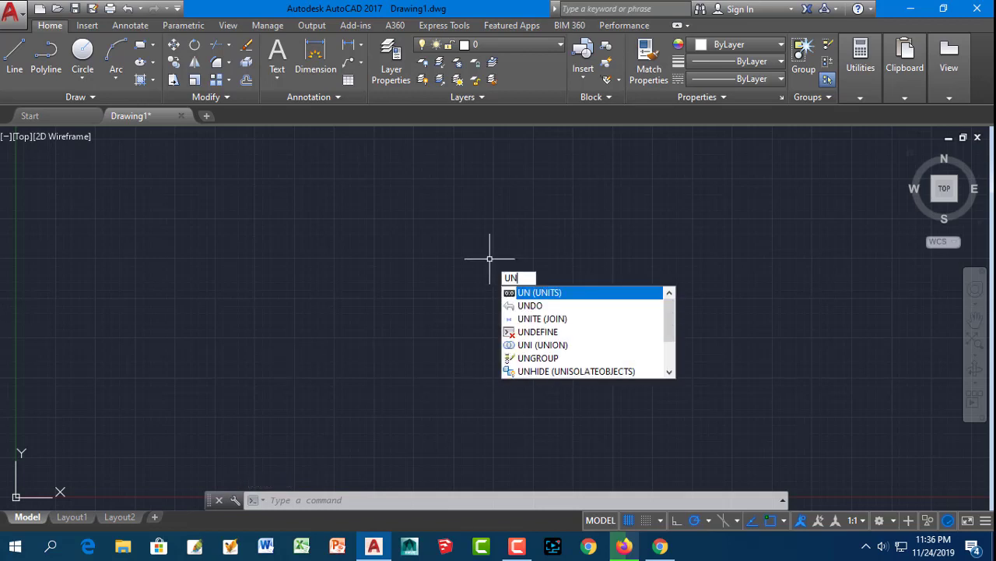
key(Return)
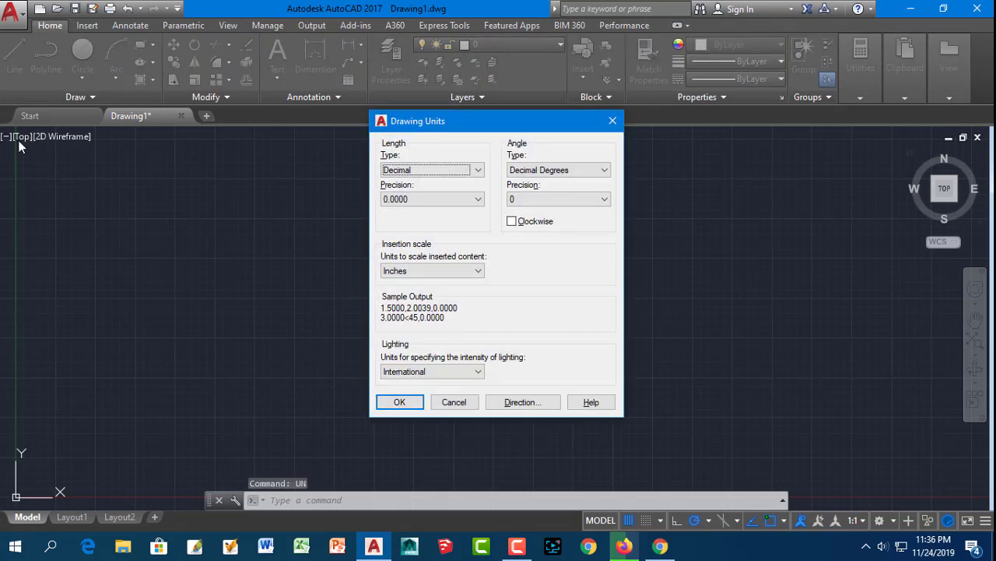
click(455, 164)
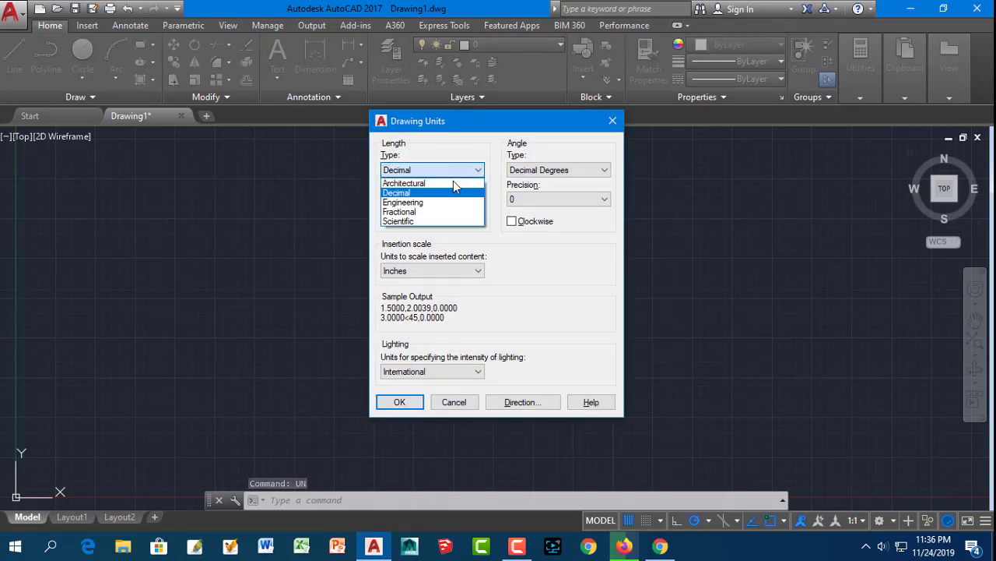
click(455, 182)
click(458, 199)
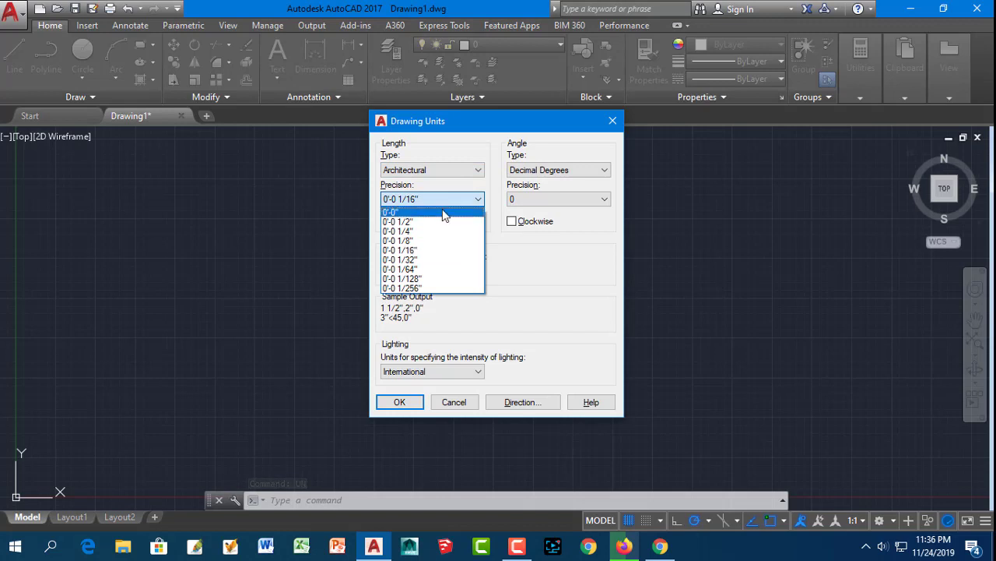
click(444, 212)
click(546, 172)
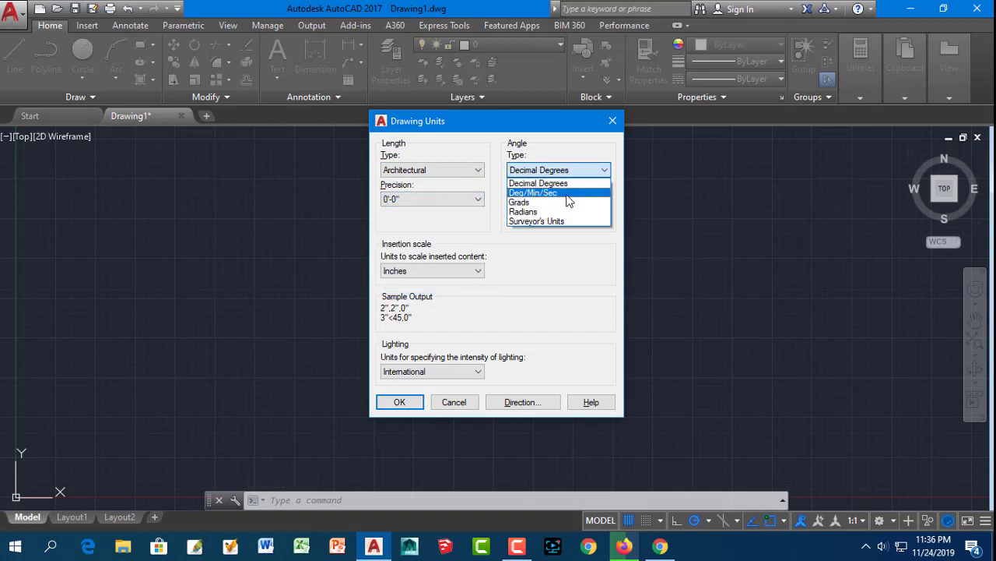
click(576, 193)
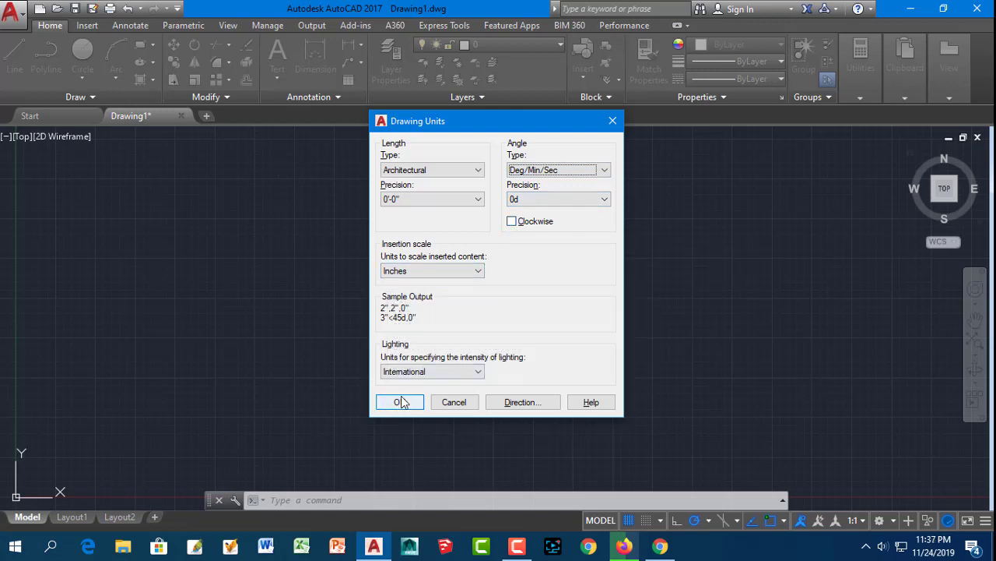
click(399, 402)
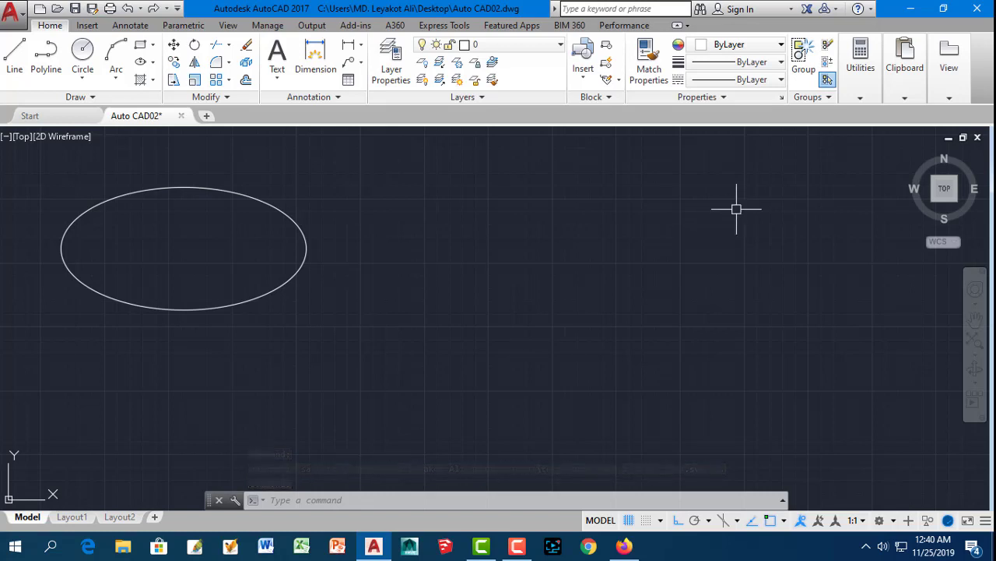
Minimize AutoCAD, refresh the desktop several times, then restore the AutoCAD drawing window
click(915, 8)
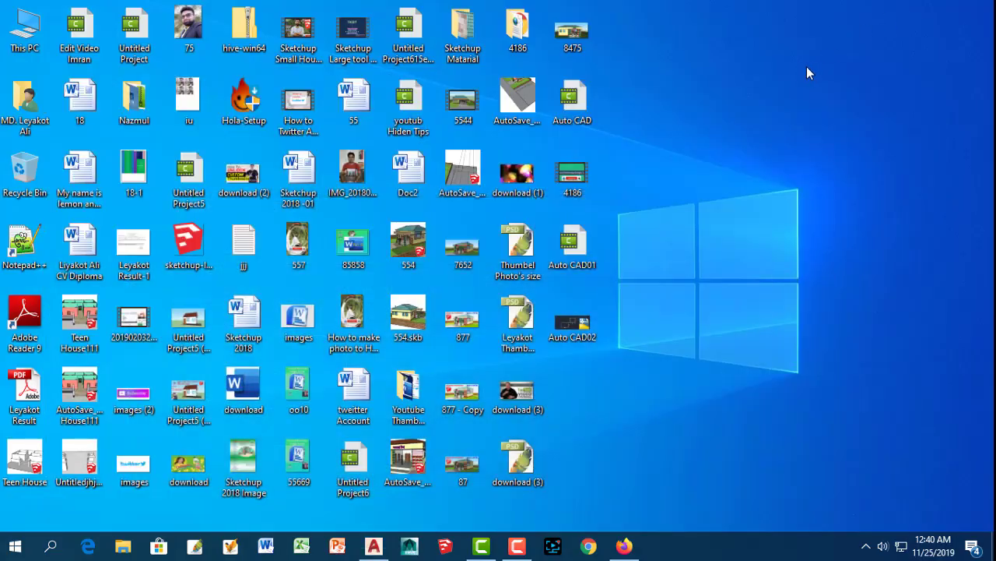
right_click(835, 109)
click(838, 112)
right_click(777, 89)
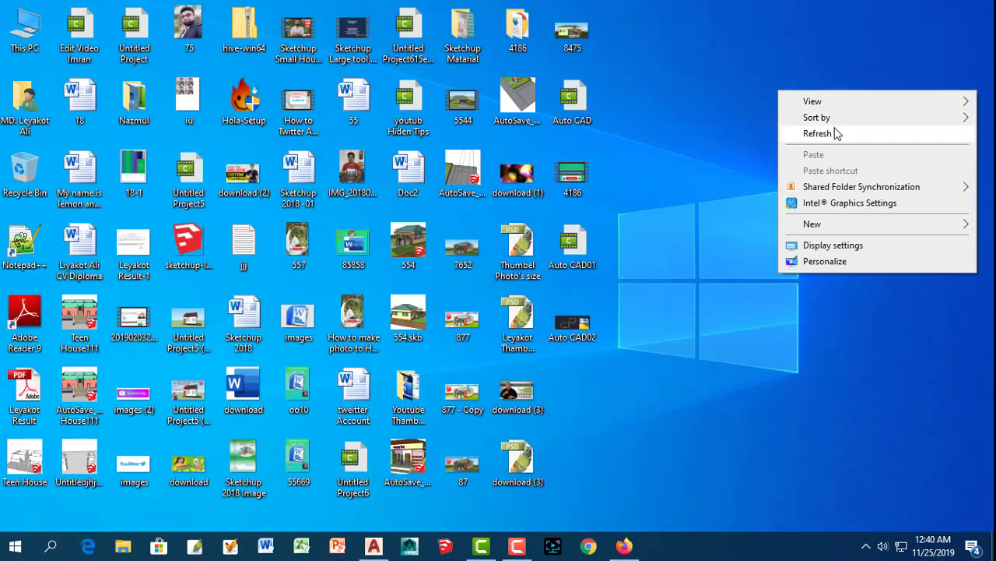
click(833, 133)
right_click(759, 99)
click(820, 142)
right_click(732, 105)
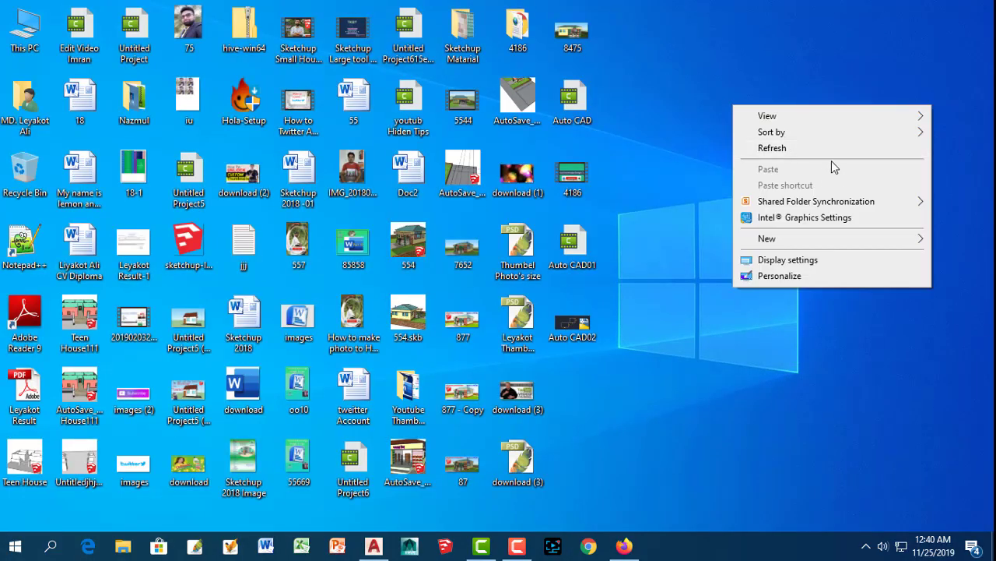
click(794, 148)
right_click(759, 128)
click(827, 164)
right_click(769, 132)
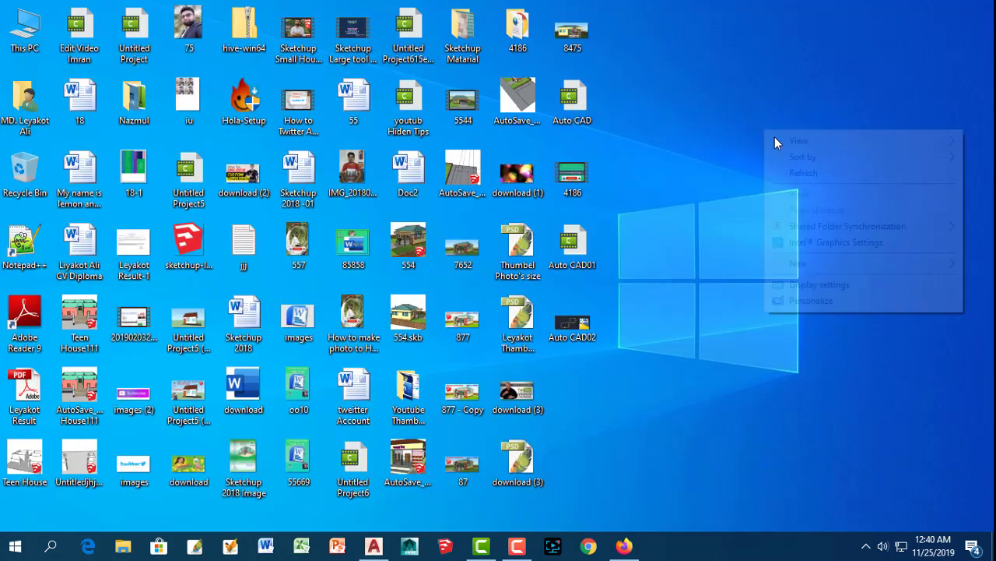
click(810, 173)
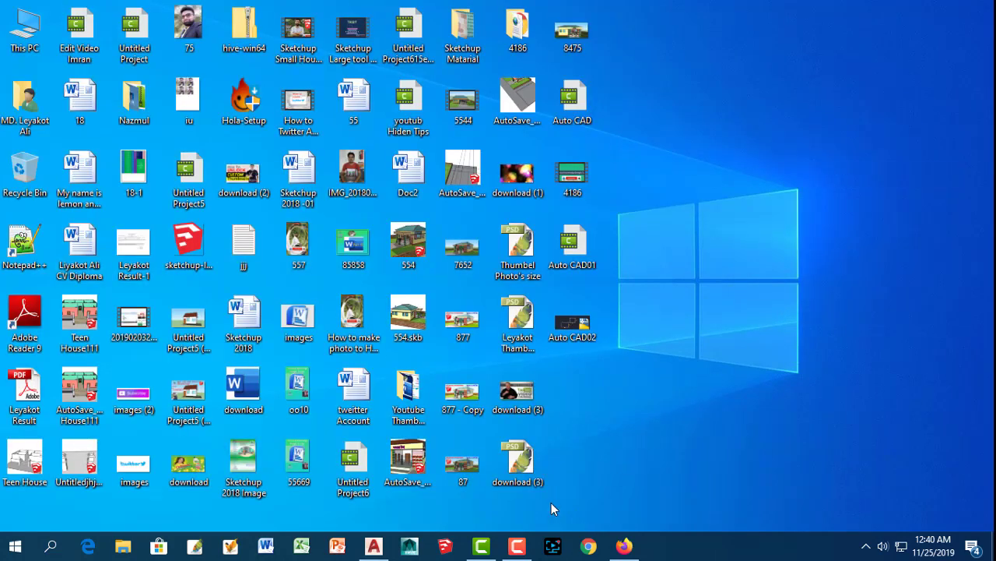
click(374, 549)
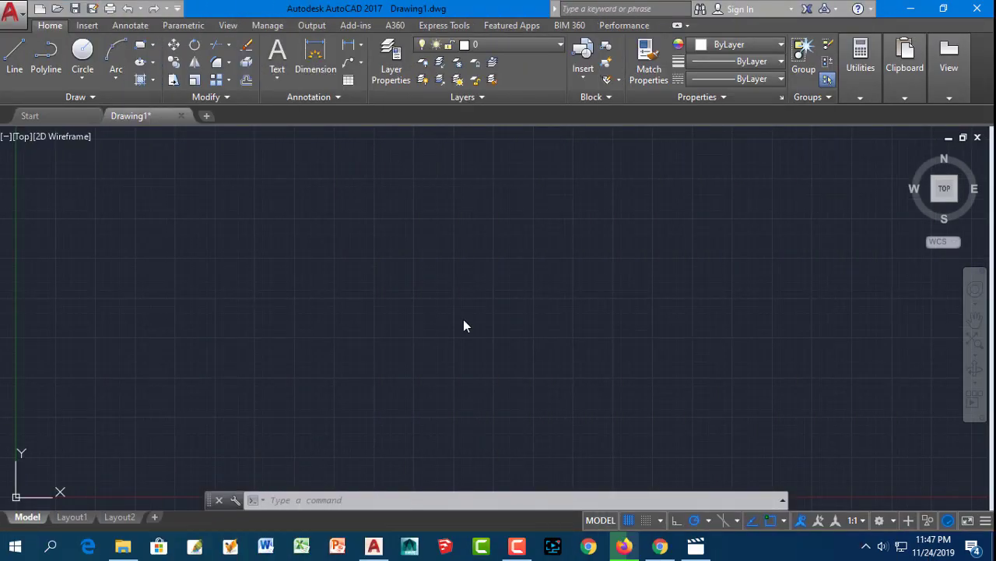
scroll(555, 264, down, 4)
scroll(513, 295, up, 2)
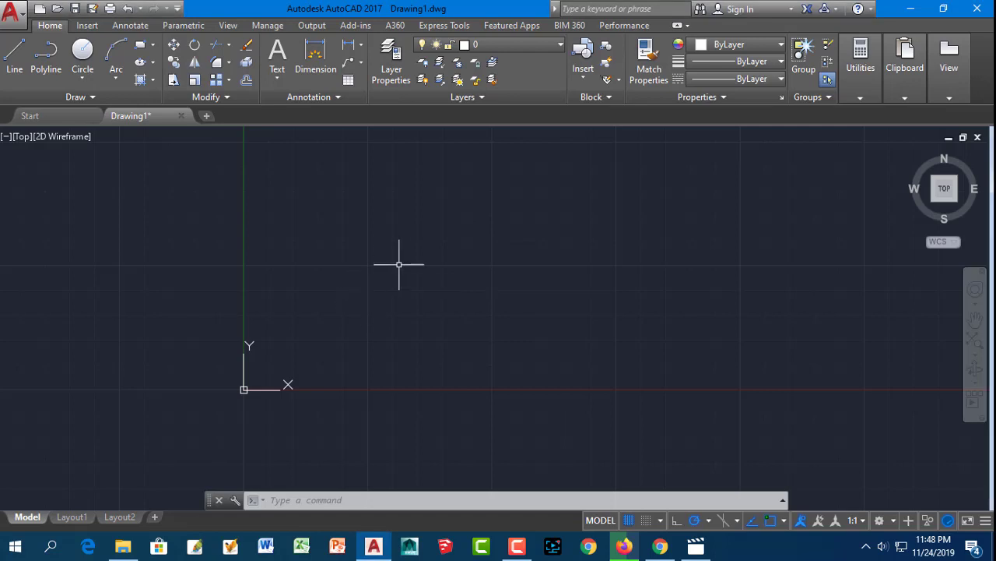
scroll(398, 264, up, 5)
scroll(398, 263, down, 5)
scroll(399, 263, down, 3)
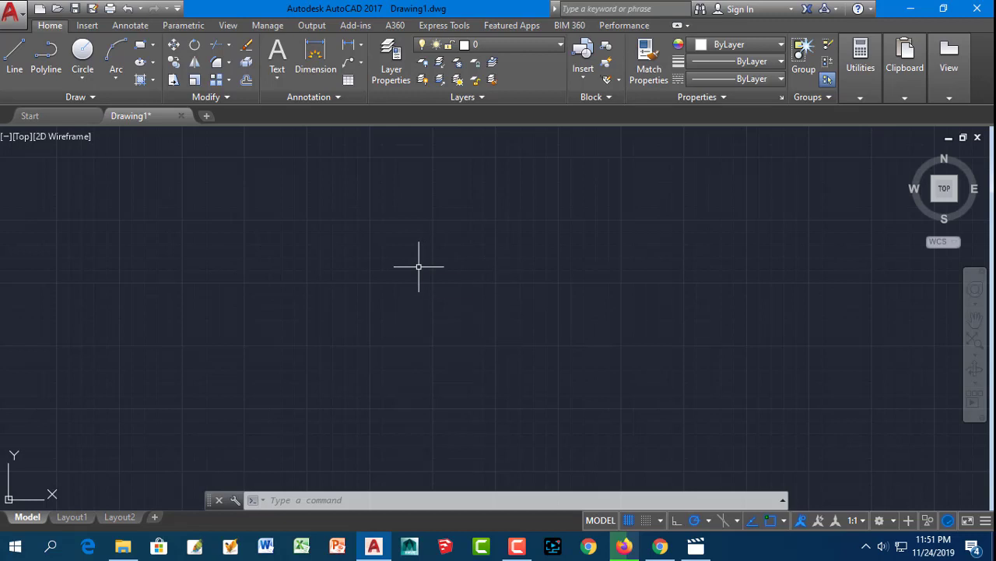
Run LIMITS and set the lower-left corner to 0,0
text(LIMI)
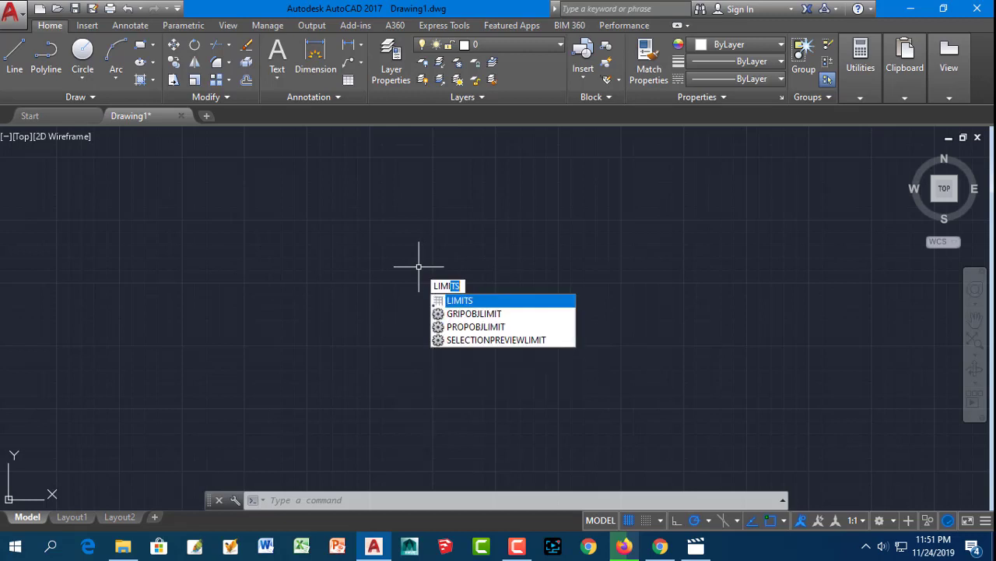
text(TS)
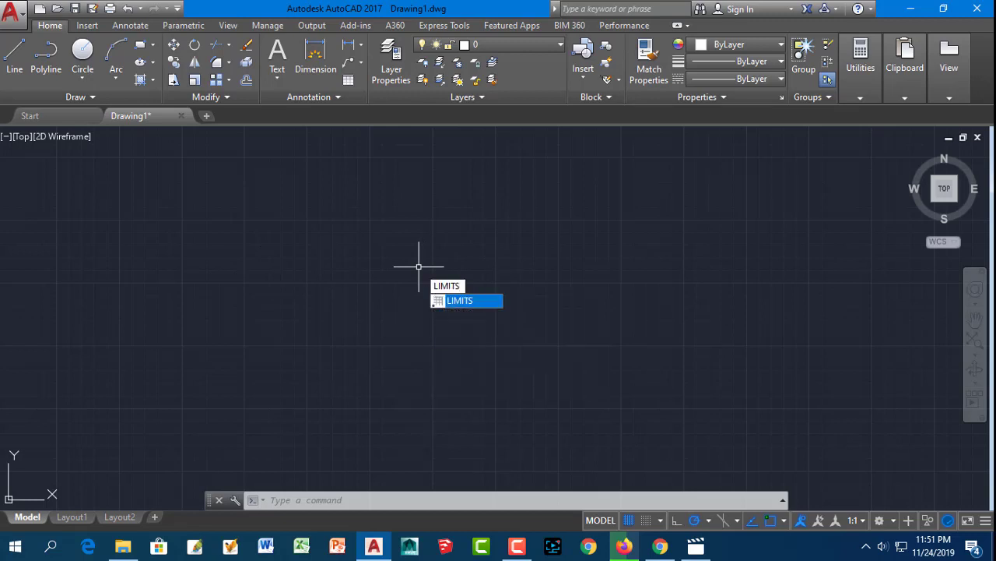
key(Return)
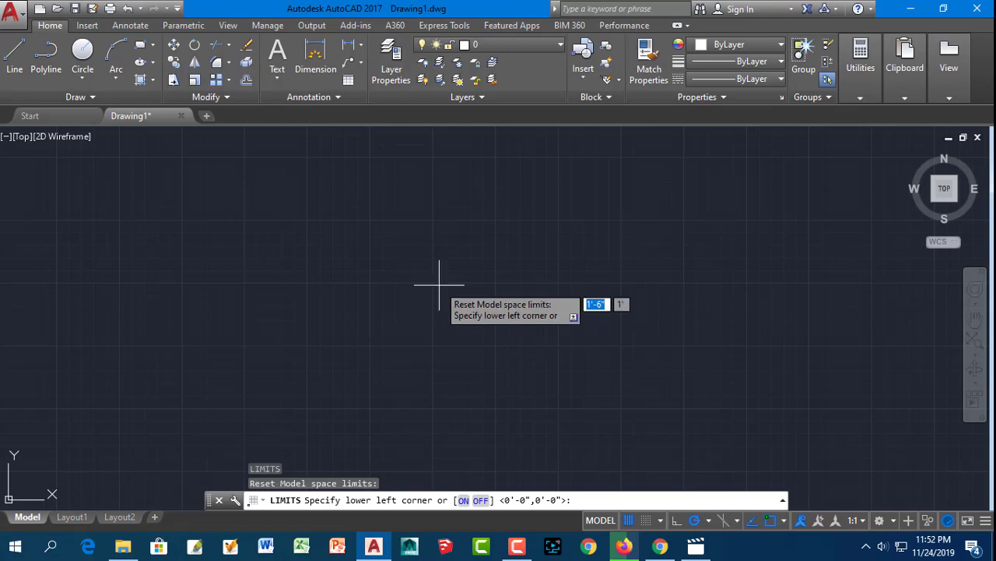
text(0)
key(Tab)
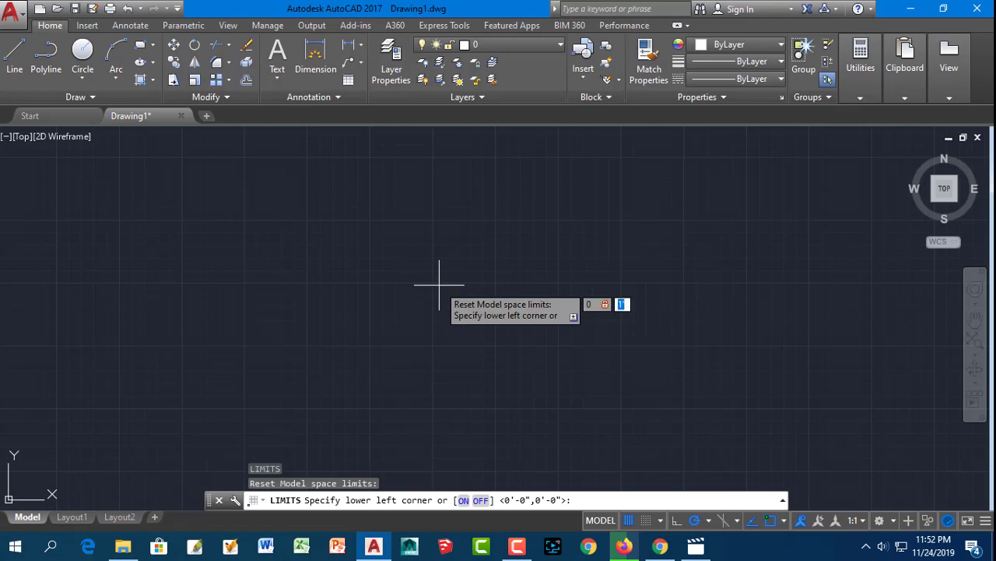
text(0)
key(Return)
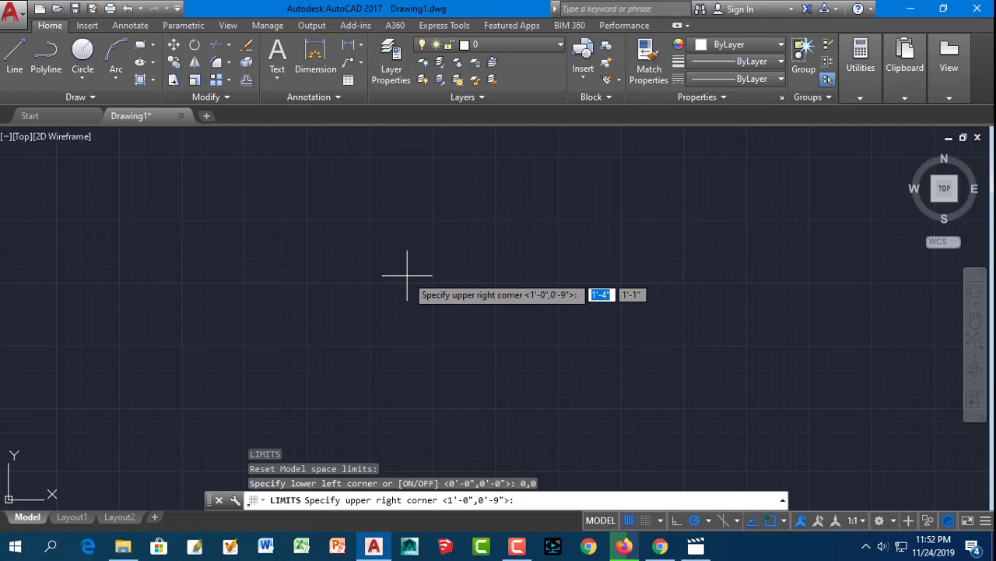
Set the upper-right limits corner to 120',100'
text(100)
key(BackSpace)
key(BackSpace)
text(20)
text(')
key(Tab)
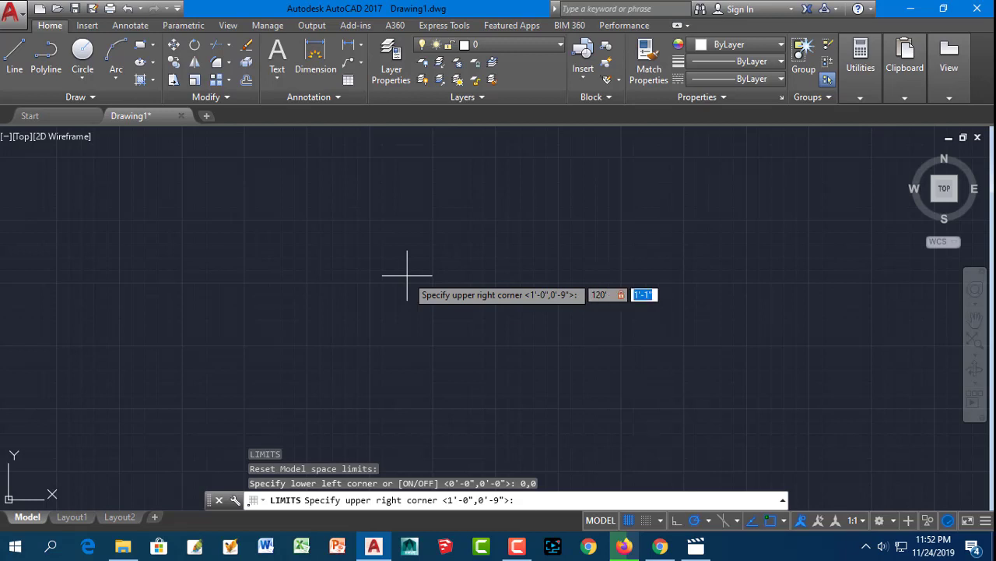
text(100)
key(Return)
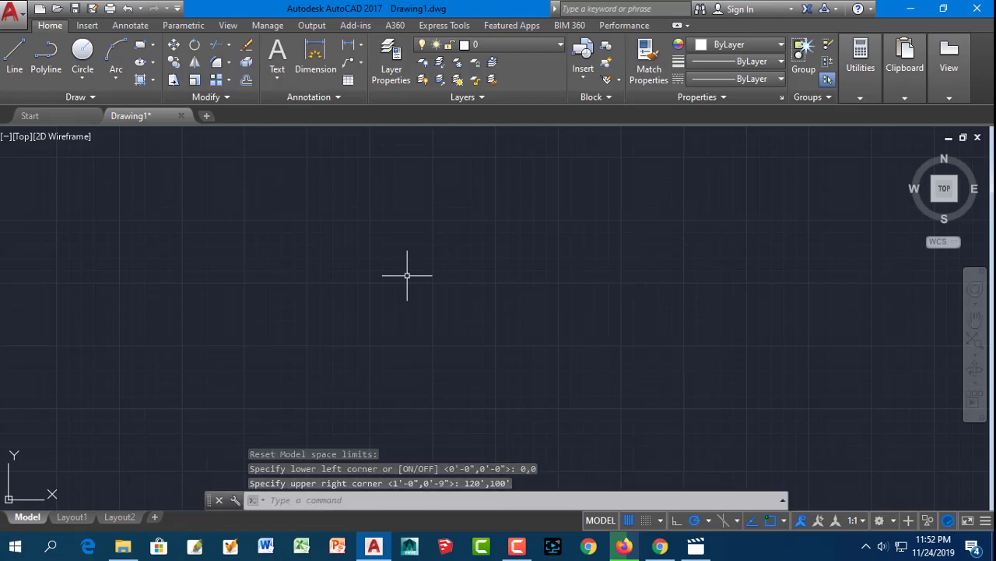
Zoom All to the drawing limits, shift the view, and start the LINE command
text(z)
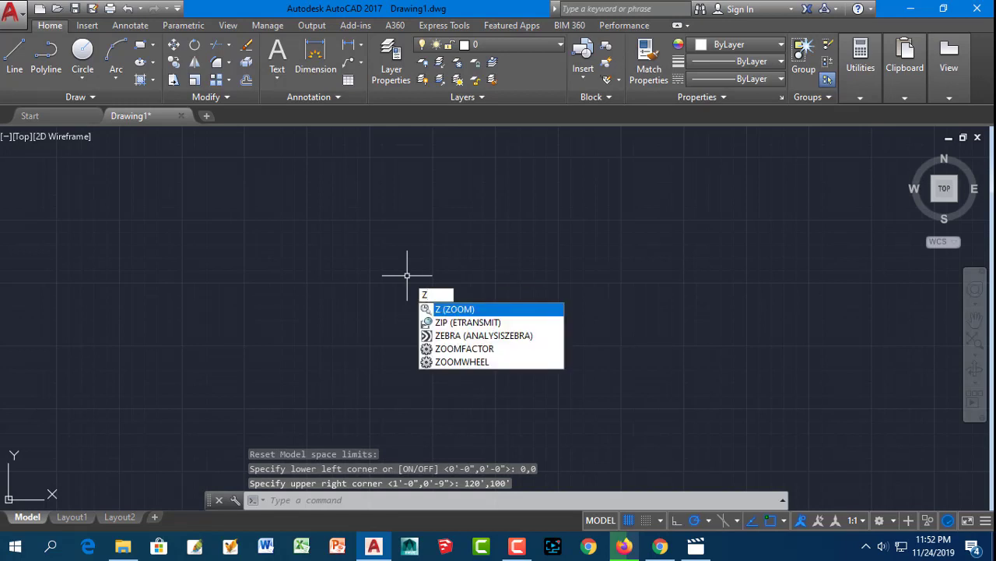
key(Return)
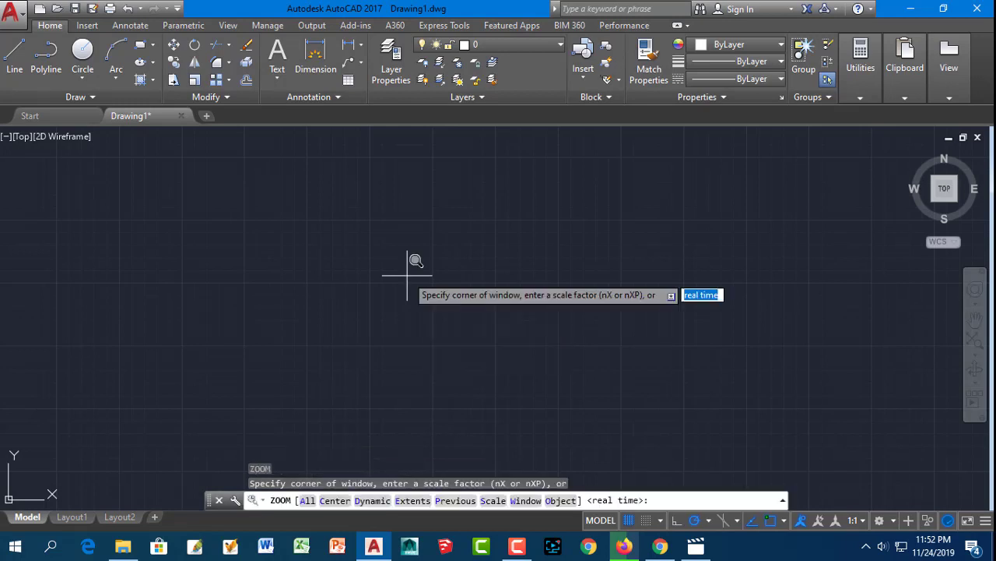
text(a)
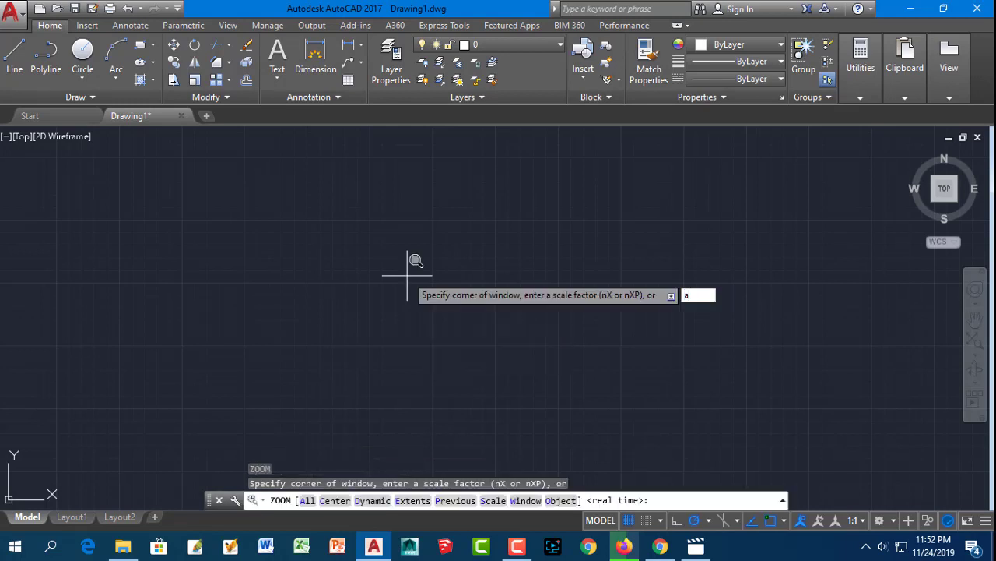
key(Return)
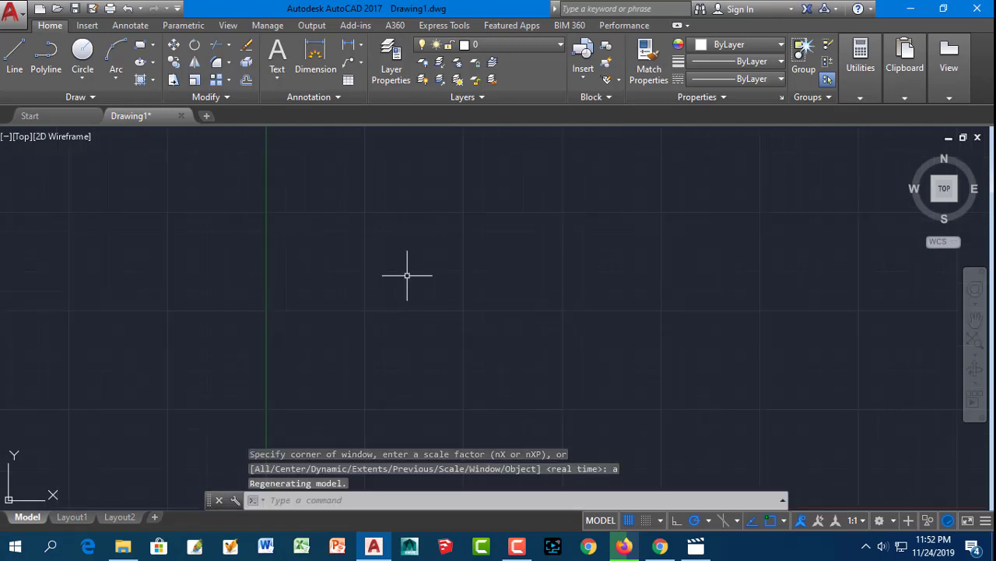
scroll(406, 275, down, 2)
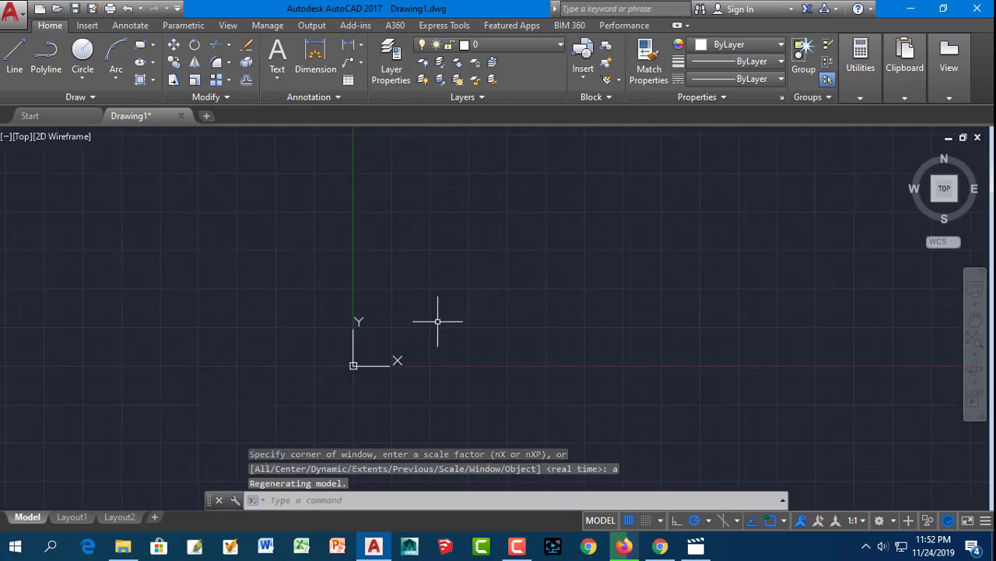
mouse_move(438, 321)
middle_down()
mouse_move(422, 351)
mouse_move(130, 460)
middle_up()
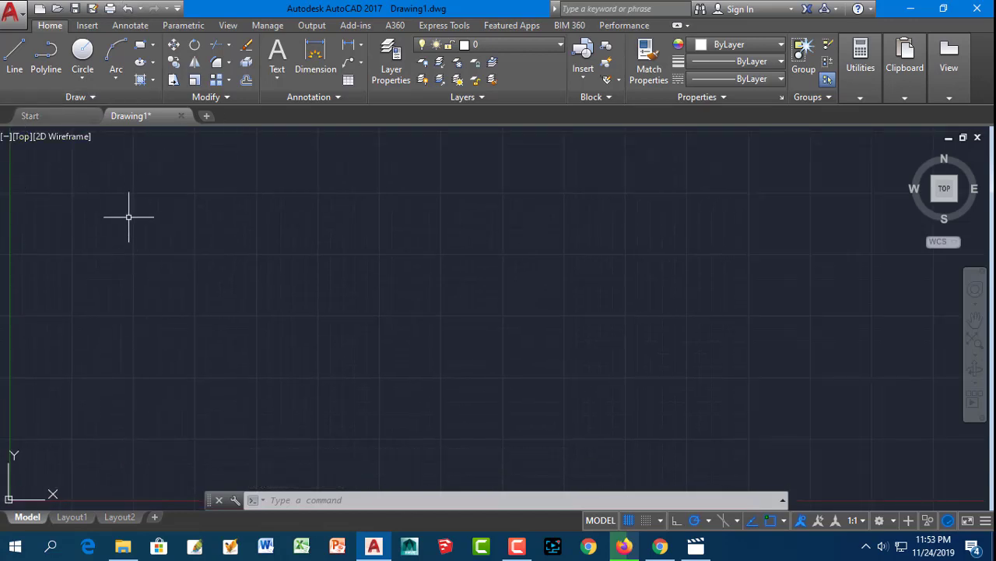
click(14, 55)
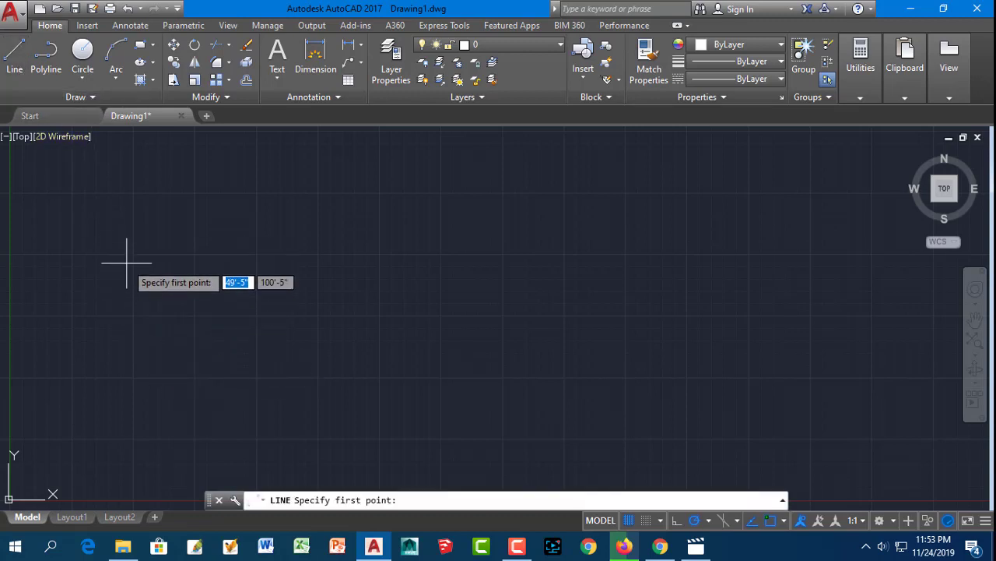
With Ortho on, draw the 150' bottom edge and 100' right edge from the lower-left point
click(73, 376)
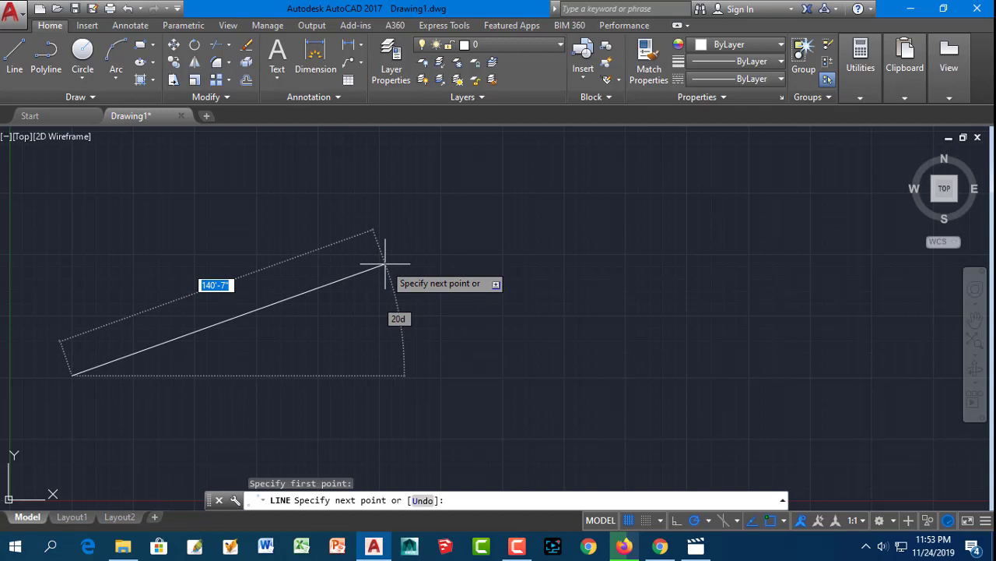
key(F8)
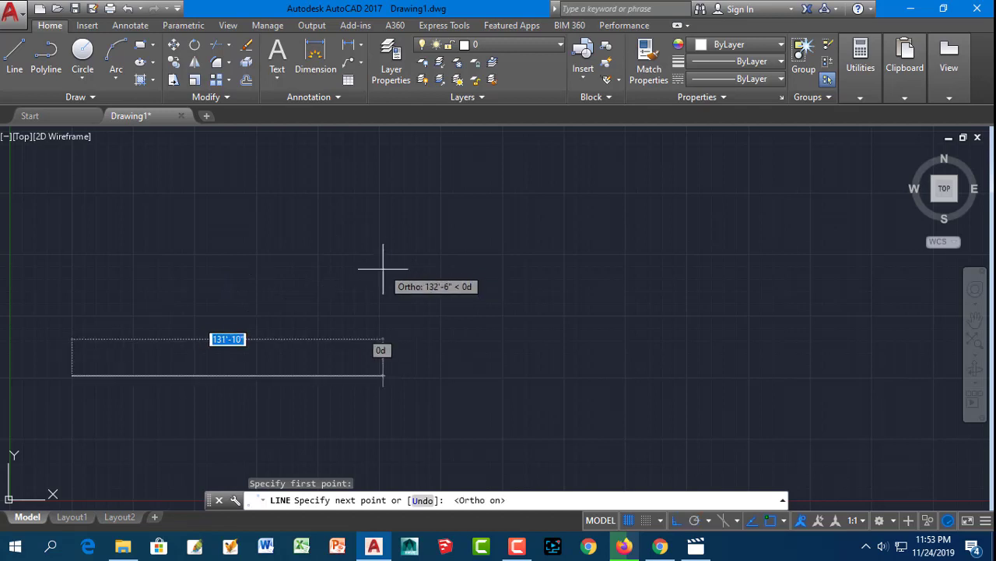
key(F8)
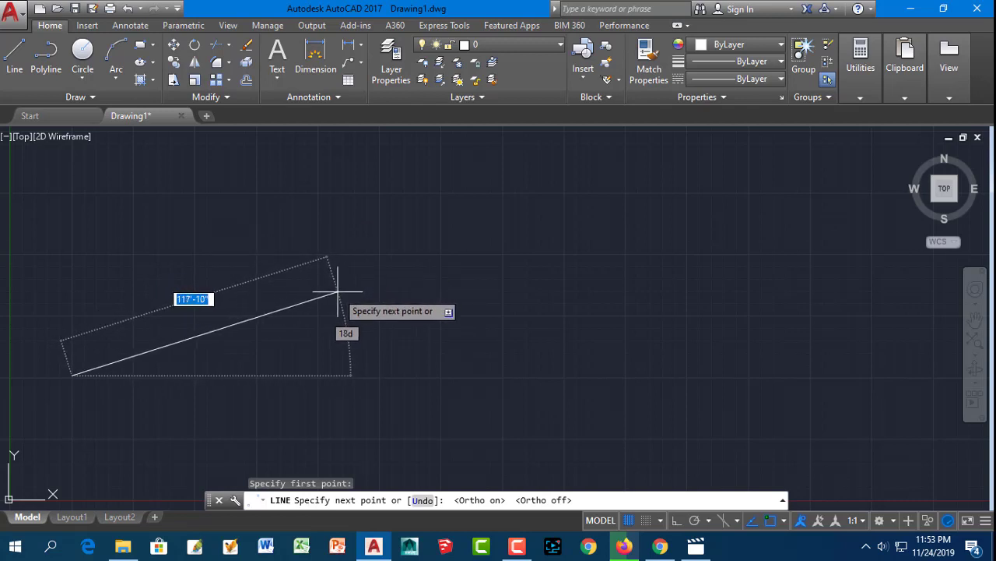
key(F8)
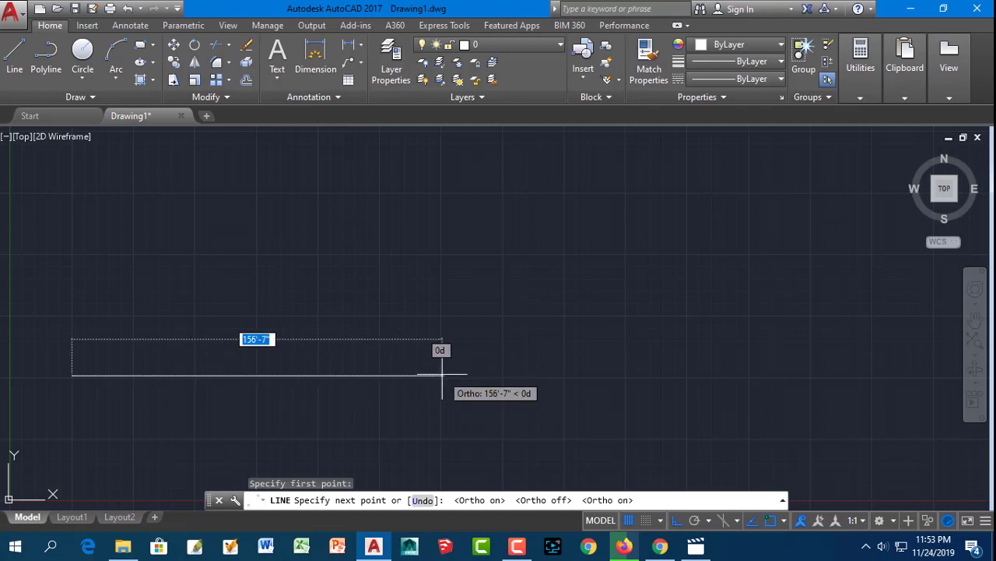
text(150)
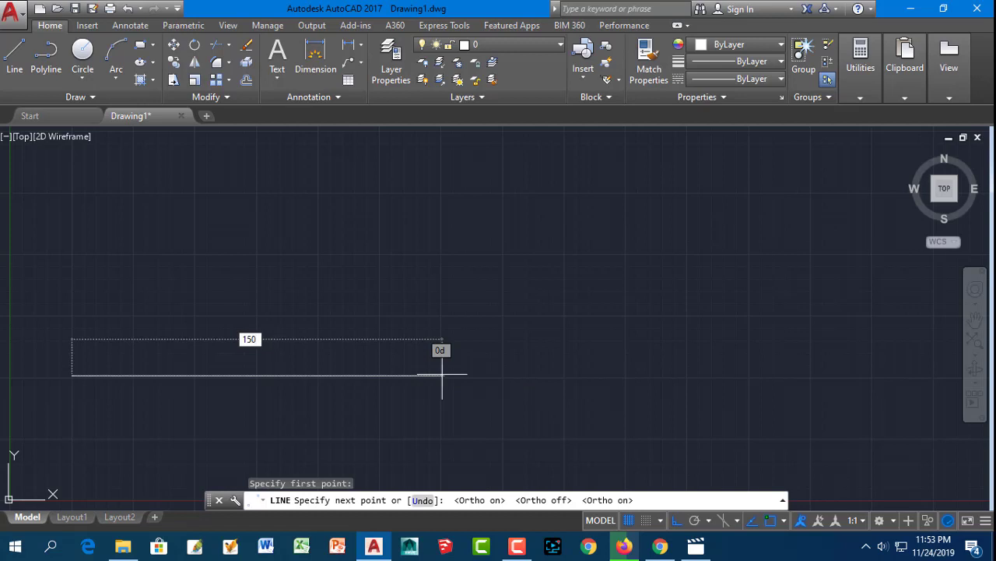
key(Return)
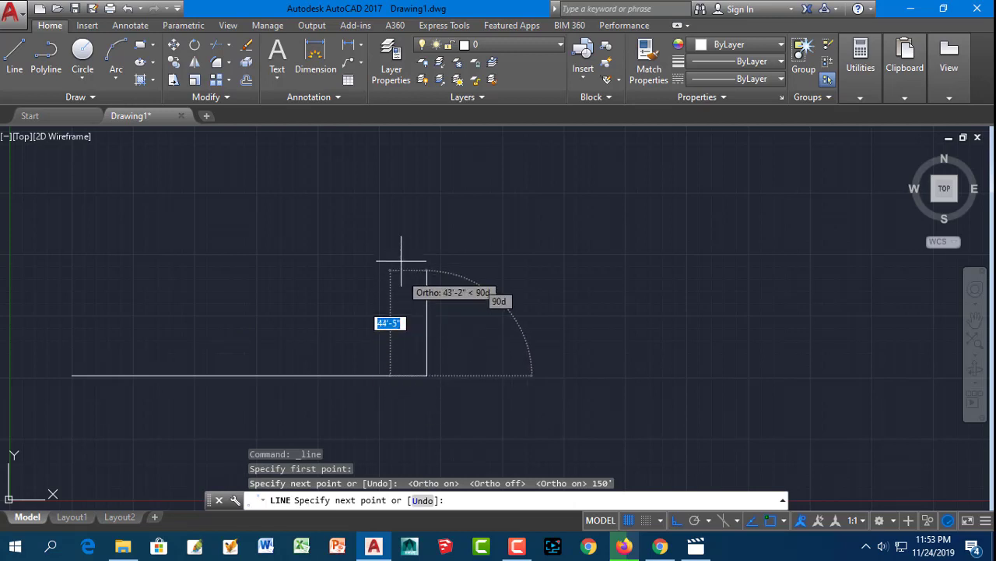
text(100)
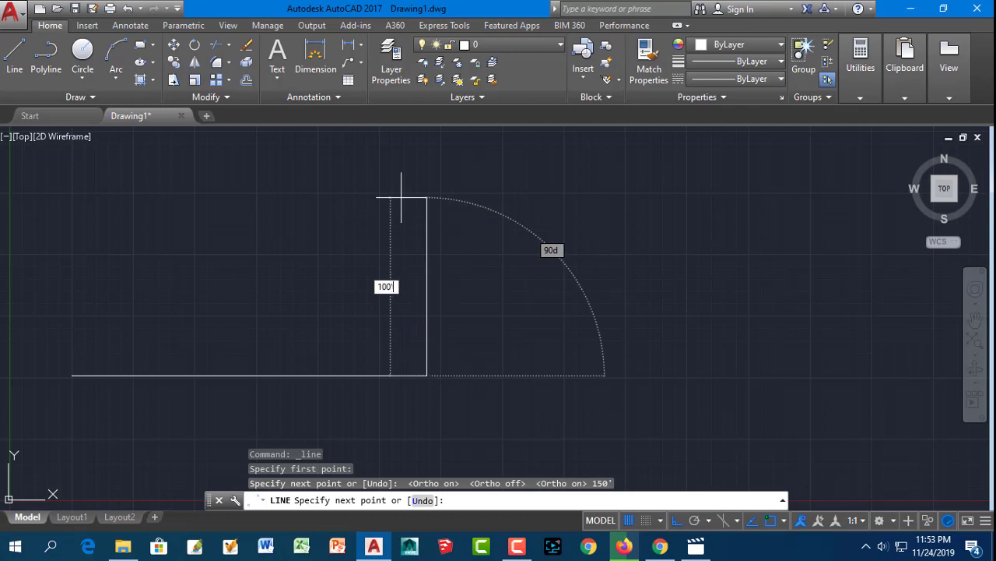
key(Return)
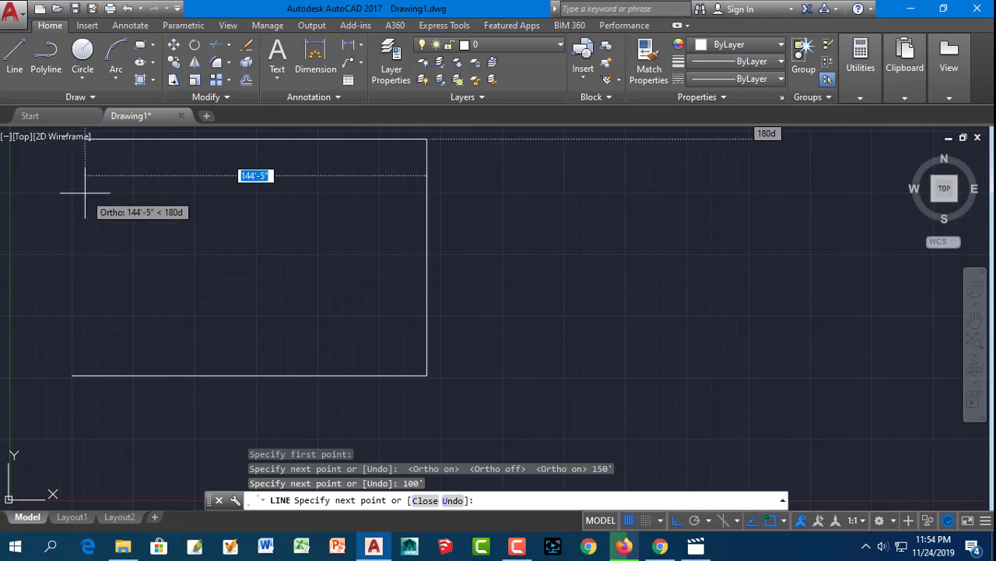
Draw the top and left sides to close the 150' by 100' rectangle
scroll(85, 193, down, 2)
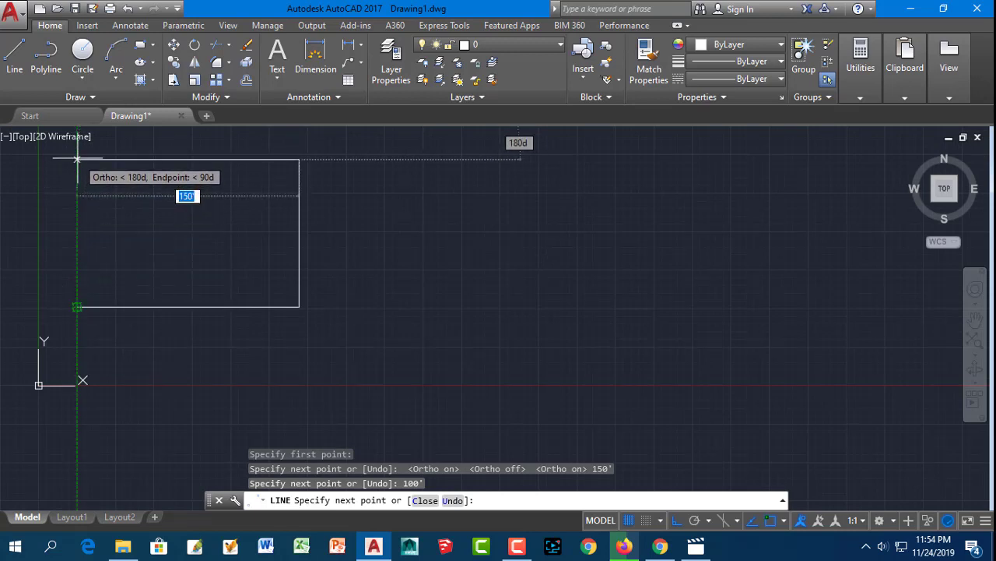
click(76, 159)
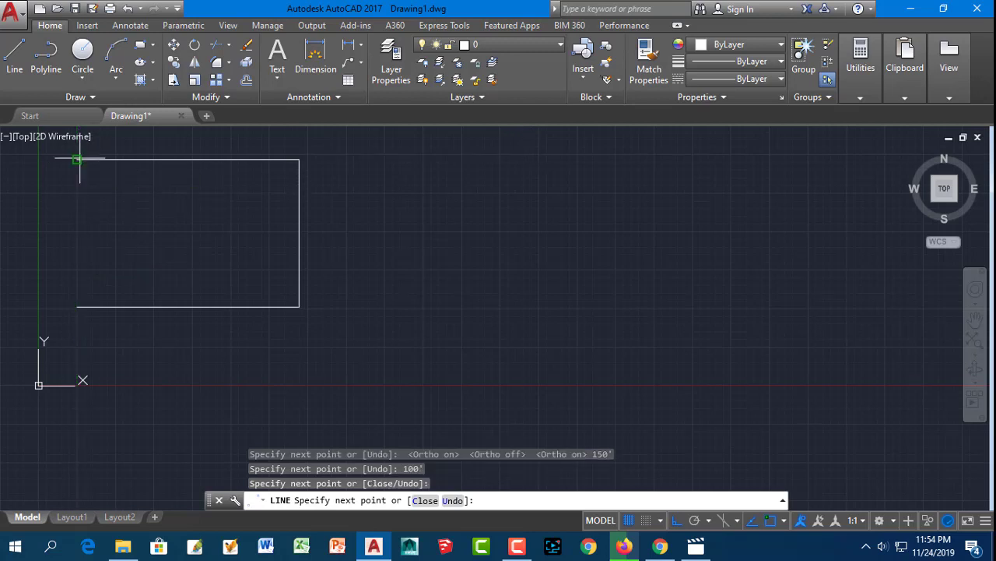
click(76, 160)
click(78, 306)
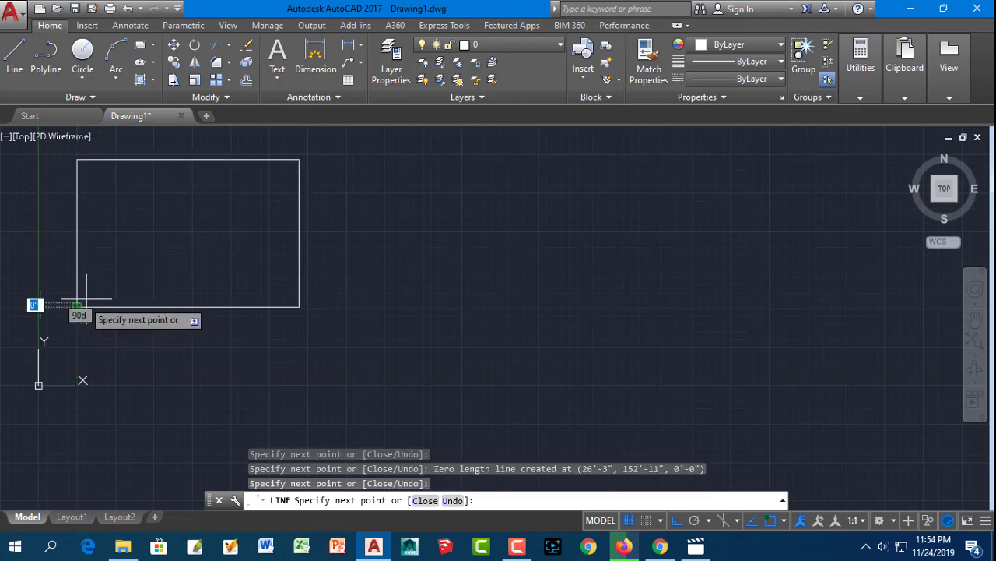
Draw a 120' by 100' RECTANG up and right of the first, then zoom to fit both
key(Escape)
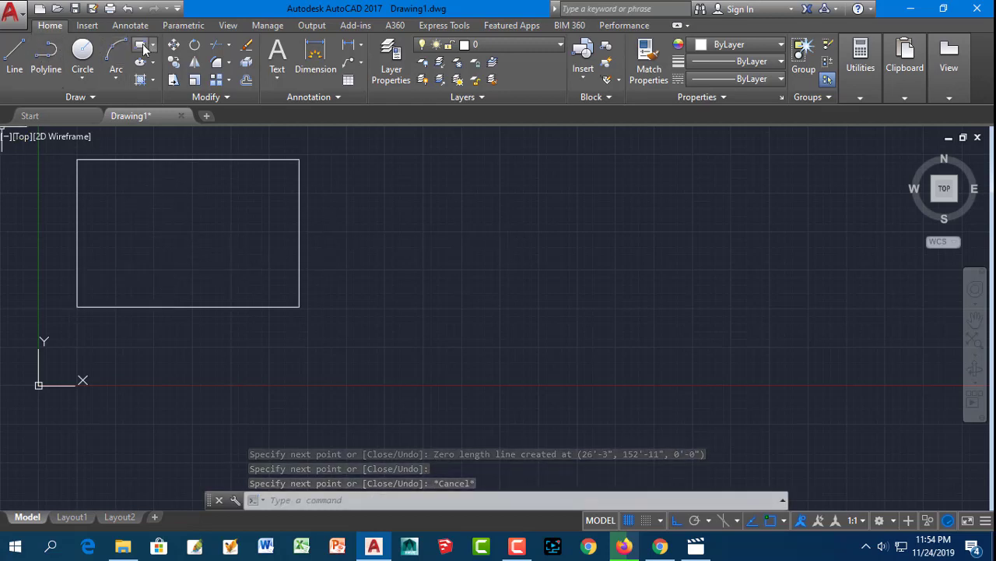
click(342, 158)
text(120')
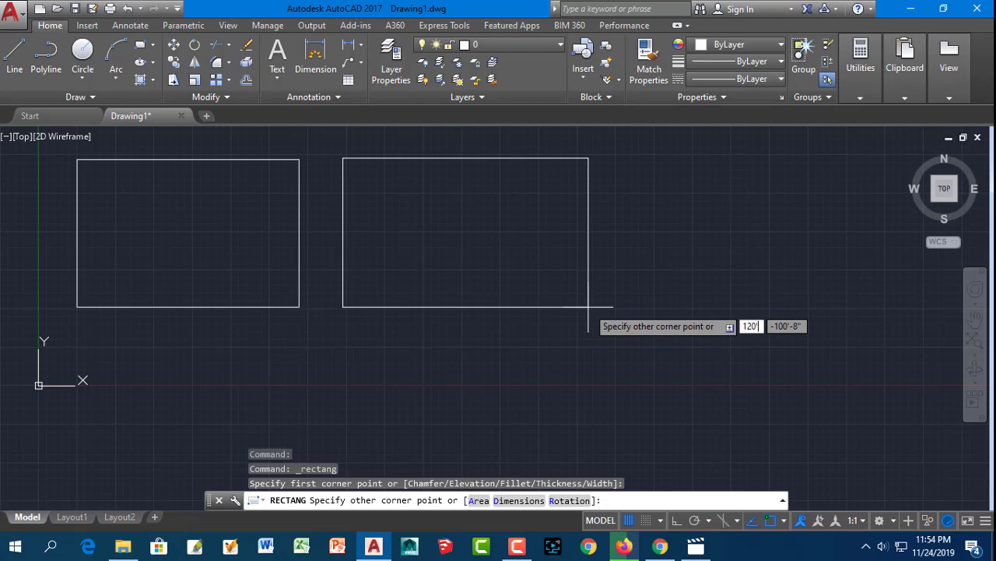
key(Tab)
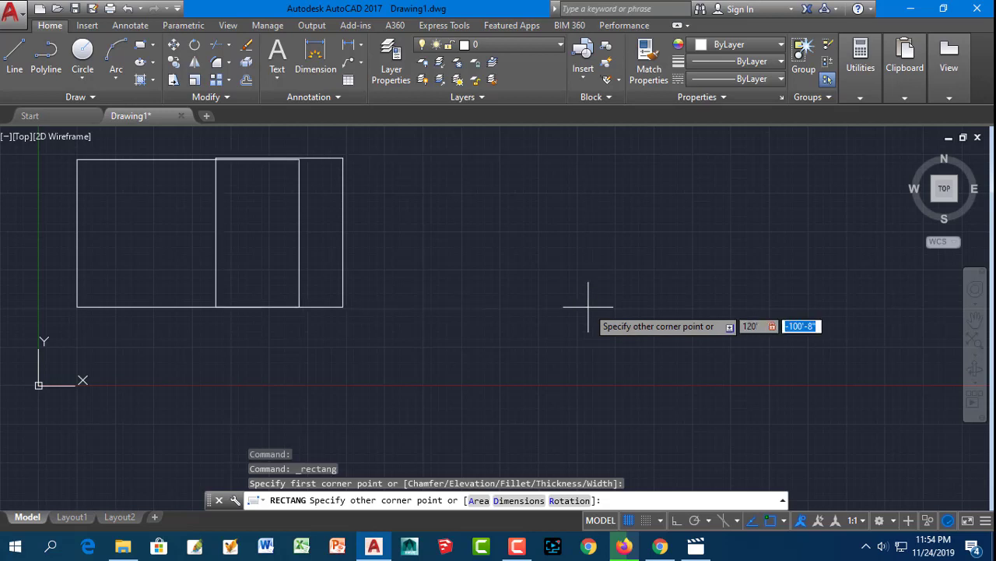
text(1)
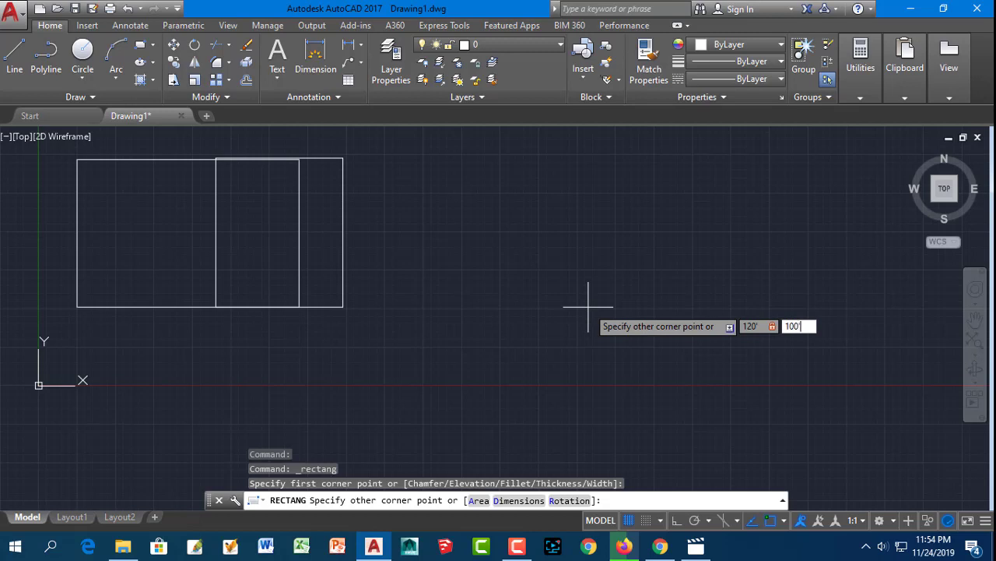
key(Return)
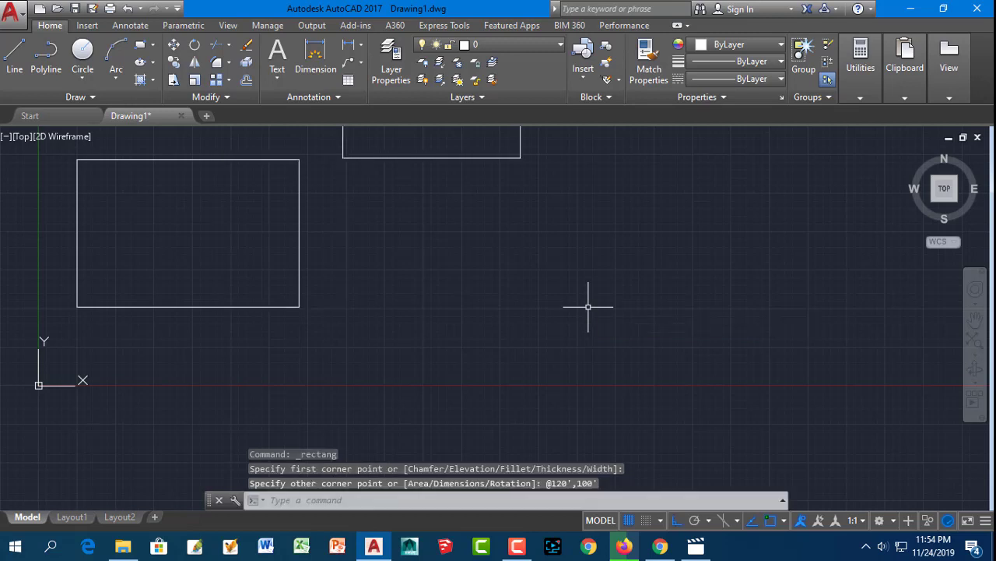
middle_click(588, 307)
scroll(570, 285, up, 2)
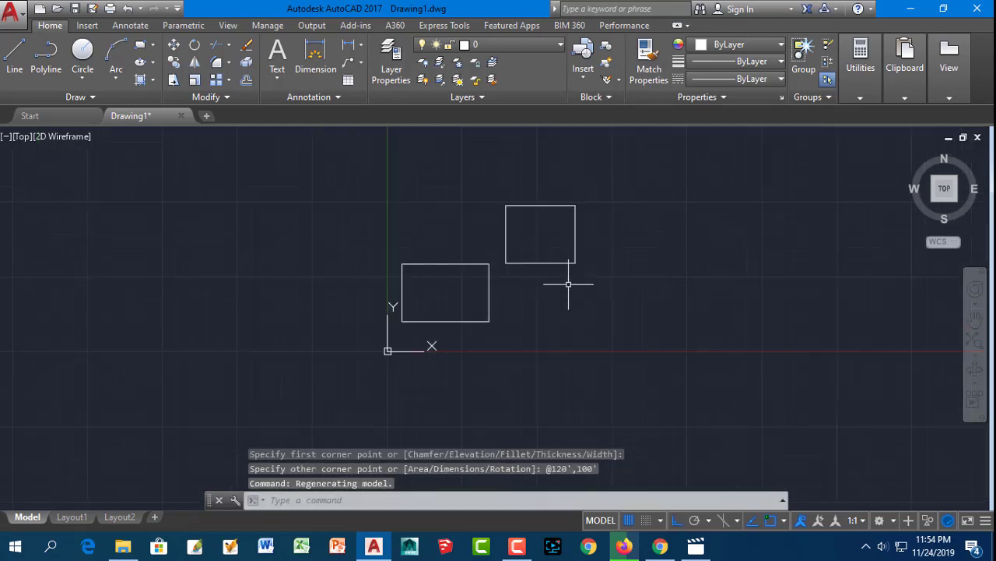
scroll(568, 284, up, 2)
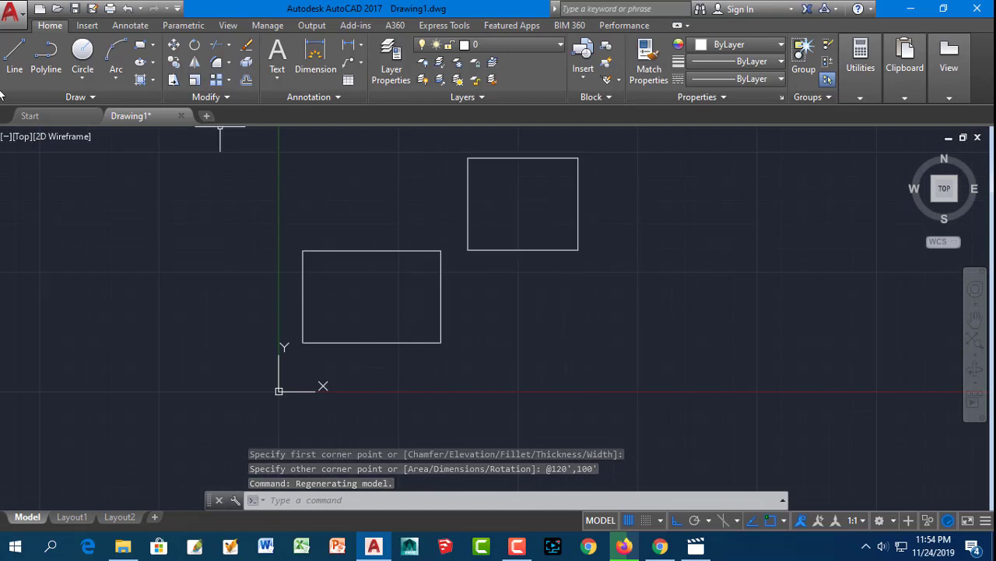
With DIM, dimension the new rectangle's 100' height and 120' width
click(316, 56)
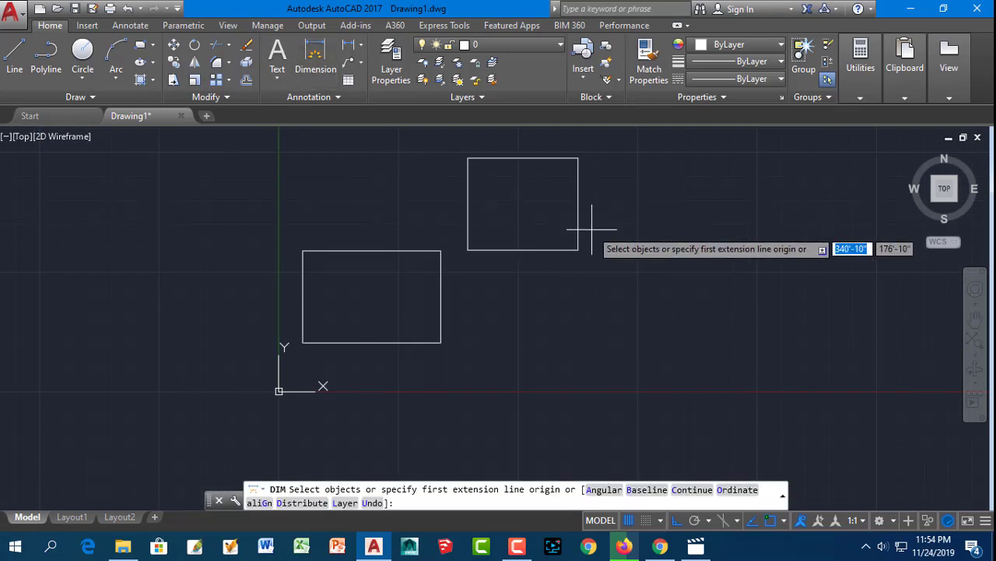
click(579, 250)
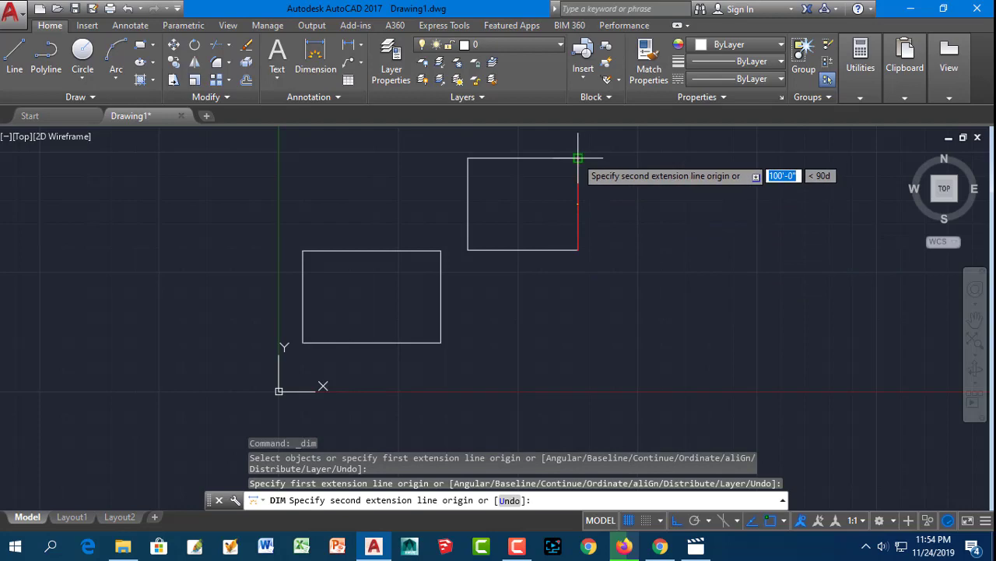
click(579, 158)
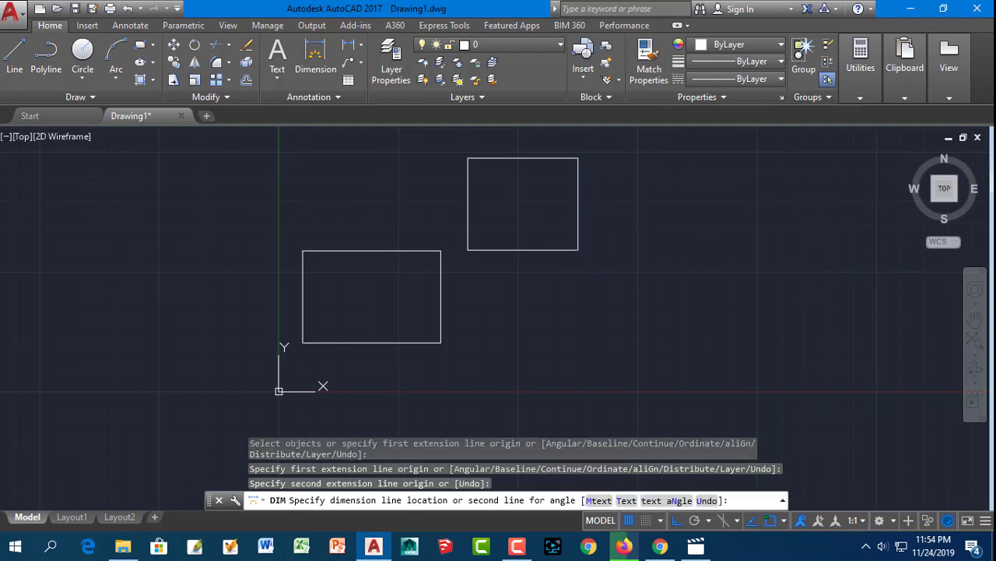
click(596, 195)
scroll(596, 196, up, 2)
scroll(589, 195, up, 2)
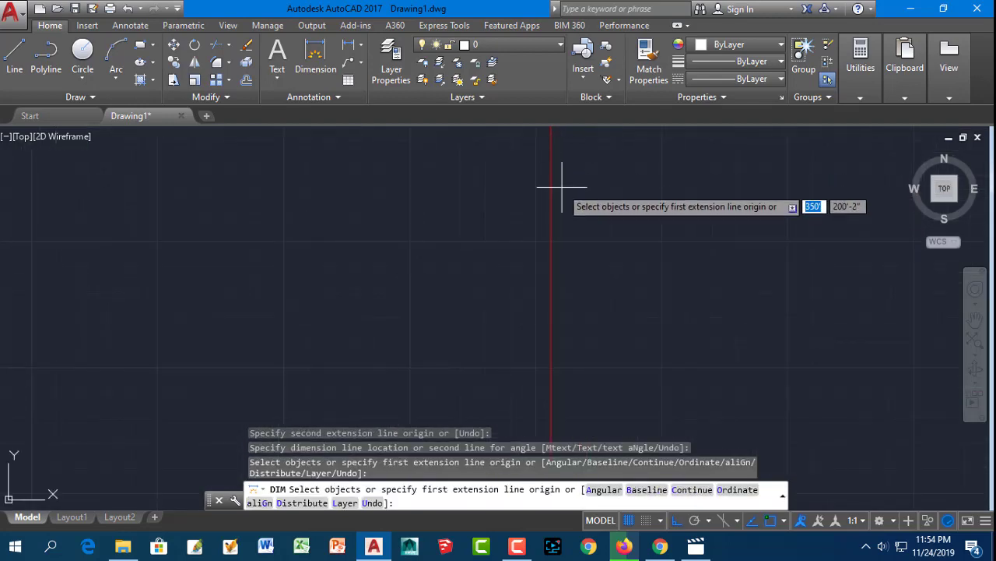
scroll(562, 187, down, 2)
scroll(569, 160, up, 2)
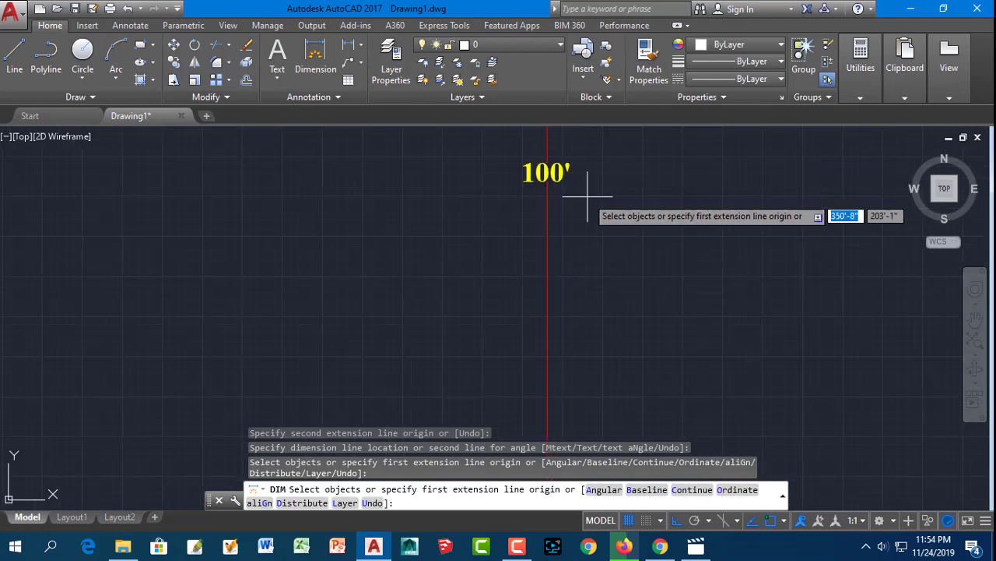
scroll(588, 197, up, 2)
scroll(583, 195, down, 5)
scroll(568, 211, up, 5)
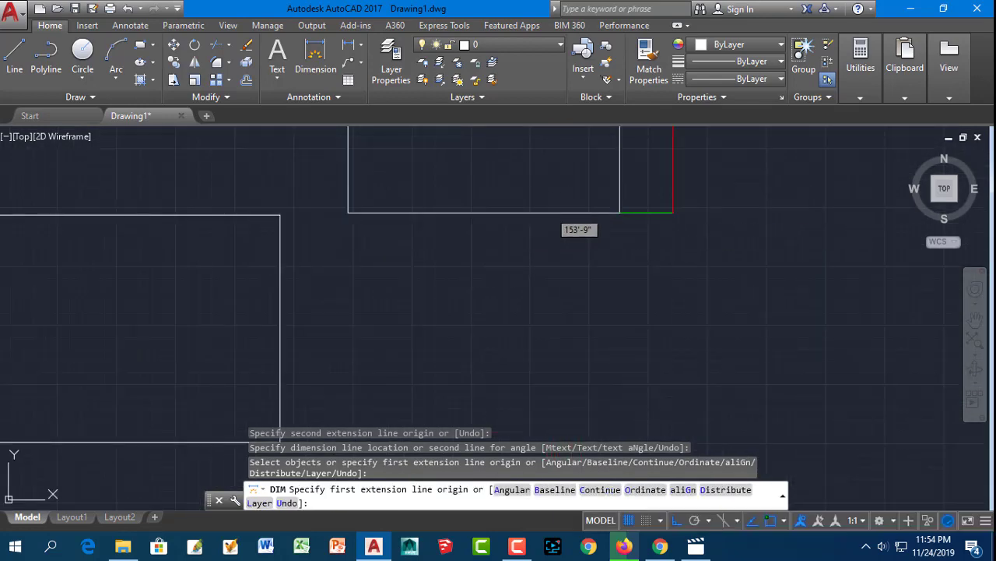
click(619, 212)
scroll(630, 214, up, 3)
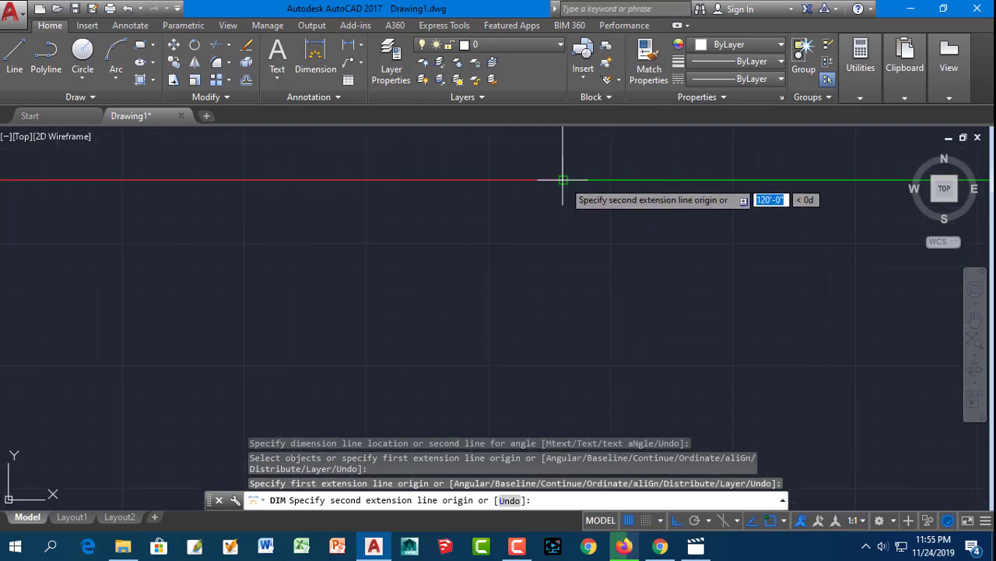
click(563, 179)
click(566, 279)
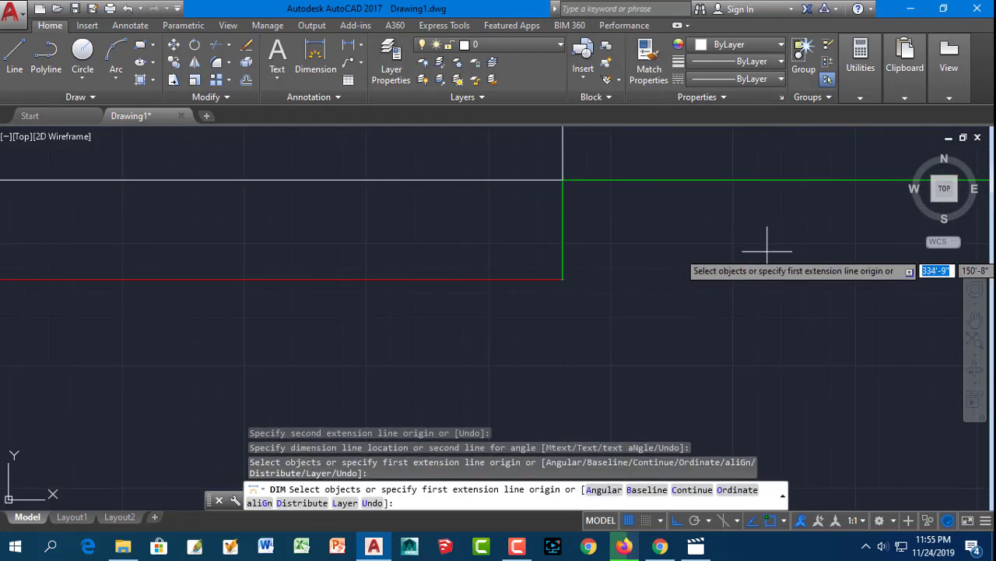
scroll(767, 251, down, 2)
scroll(366, 256, up, 4)
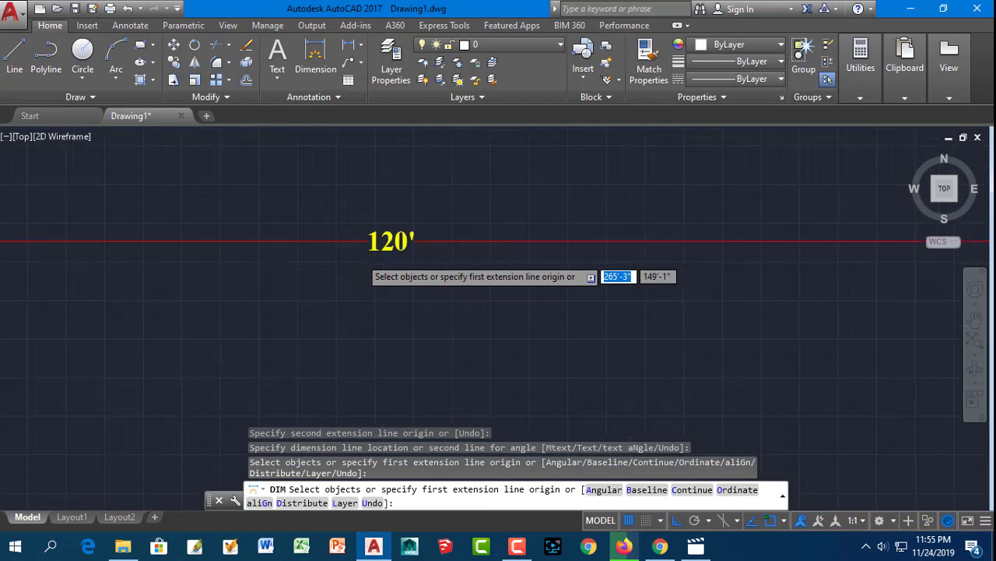
scroll(359, 241, down, 3)
scroll(589, 195, down, 2)
scroll(471, 218, up, 5)
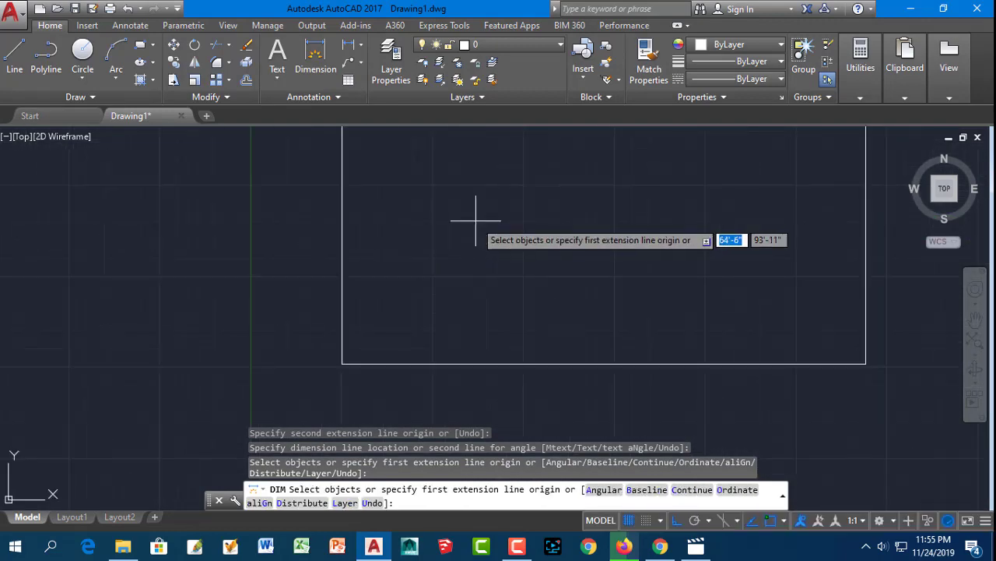
Dimension the first rectangle's bottom width and right-side height, then end DIM
click(343, 363)
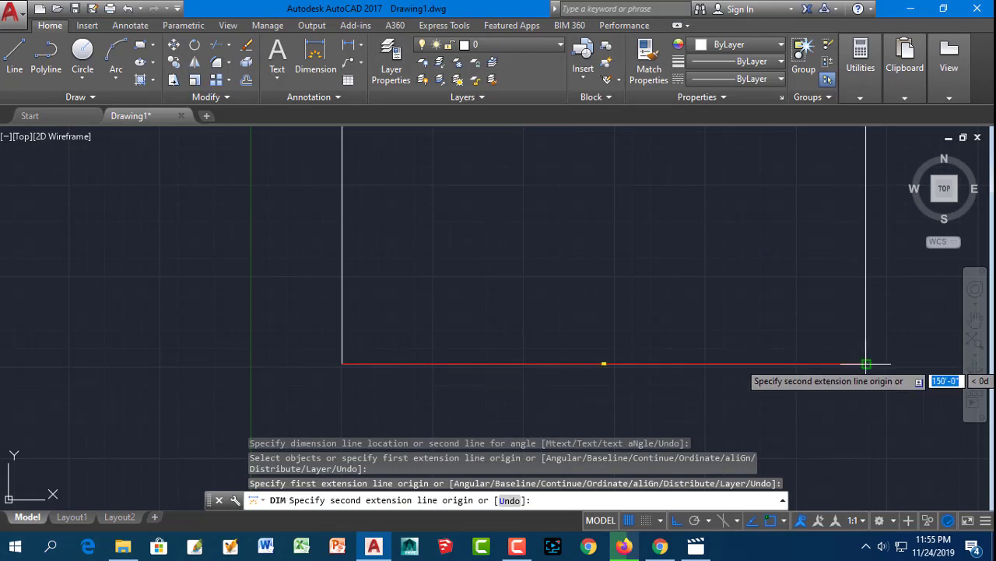
click(867, 363)
click(857, 383)
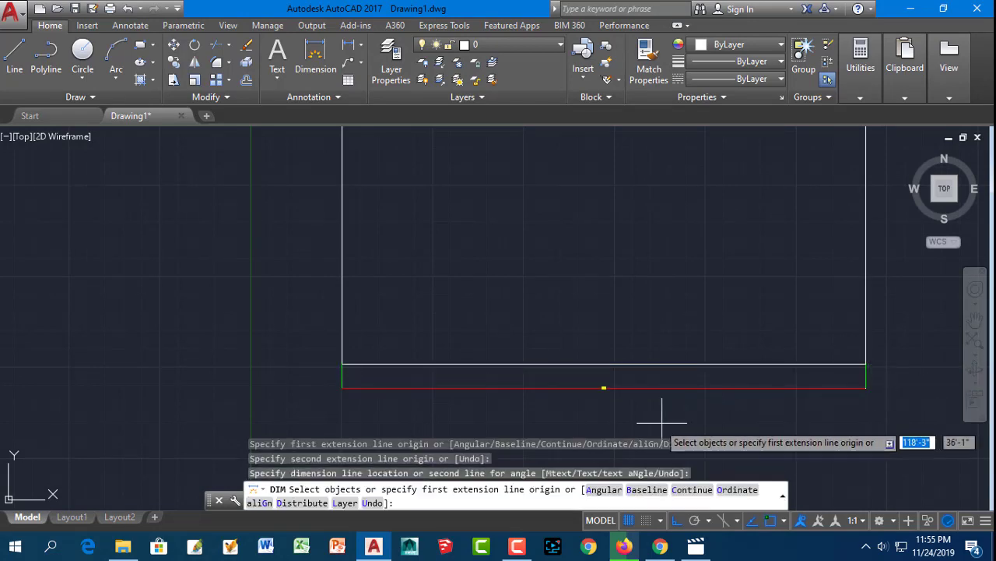
scroll(661, 416, up, 2)
scroll(596, 396, up, 2)
scroll(597, 396, down, 3)
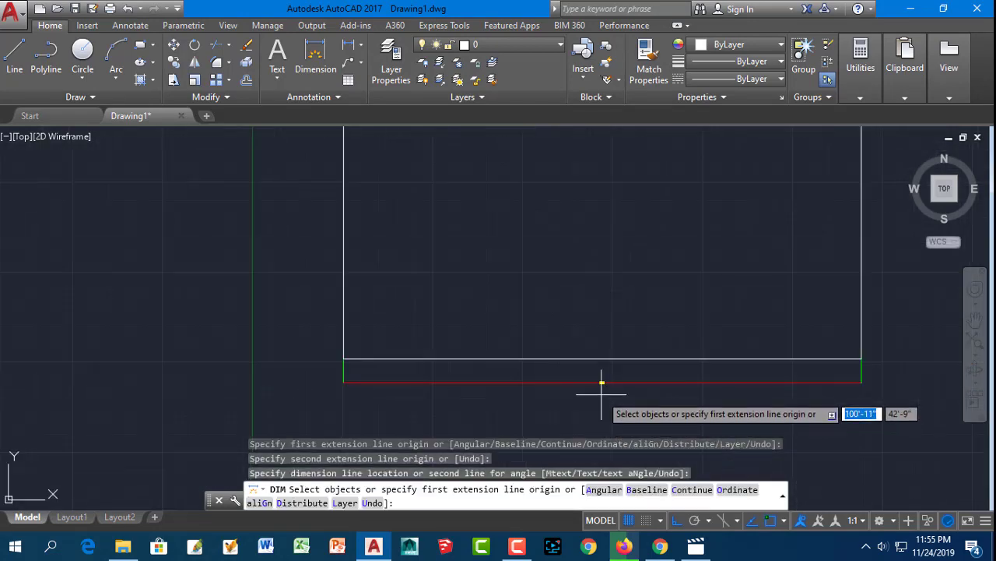
scroll(596, 397, down, 2)
key(Return)
scroll(788, 347, down, 3)
scroll(843, 356, up, 6)
scroll(834, 350, up, 2)
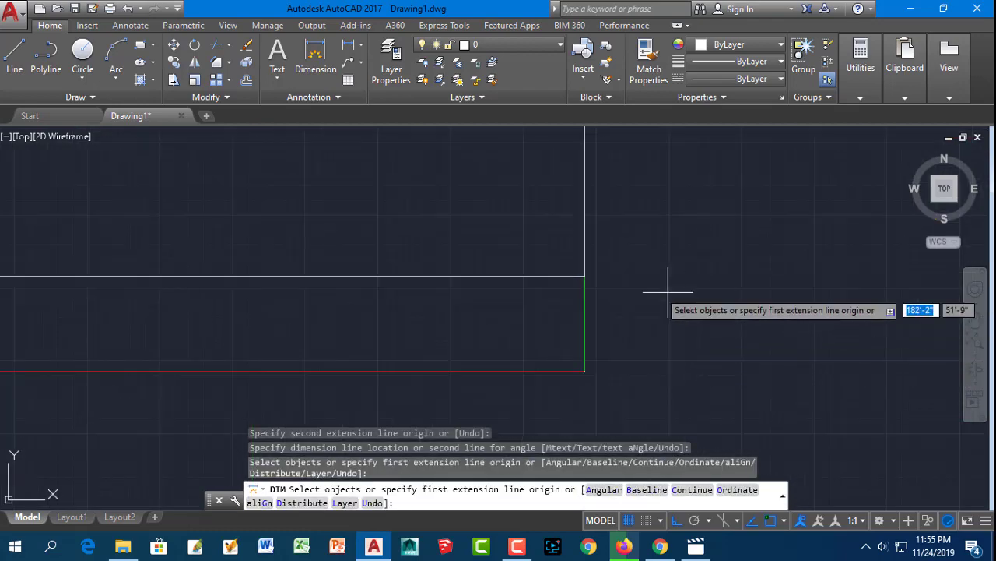
click(584, 277)
scroll(585, 278, down, 10)
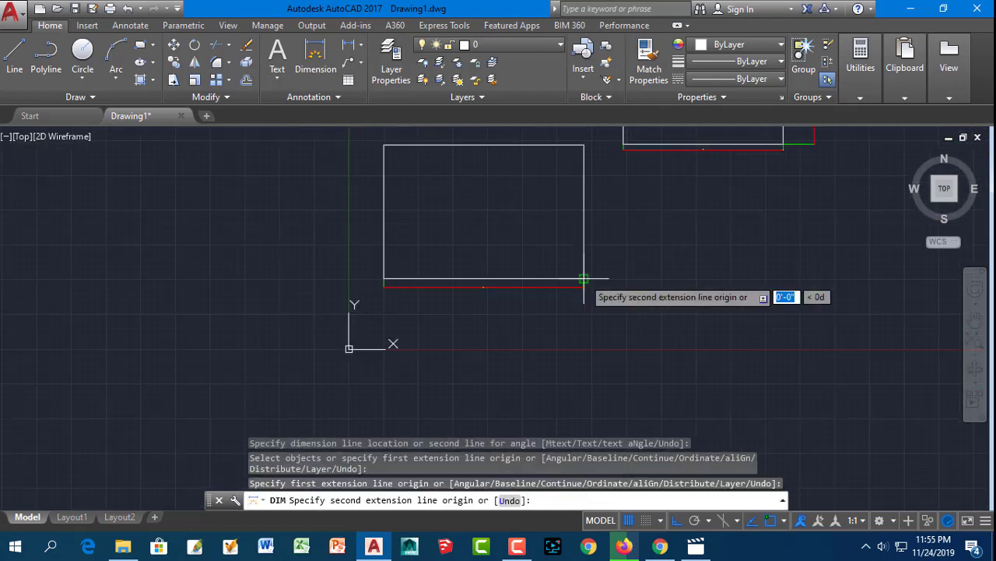
click(583, 145)
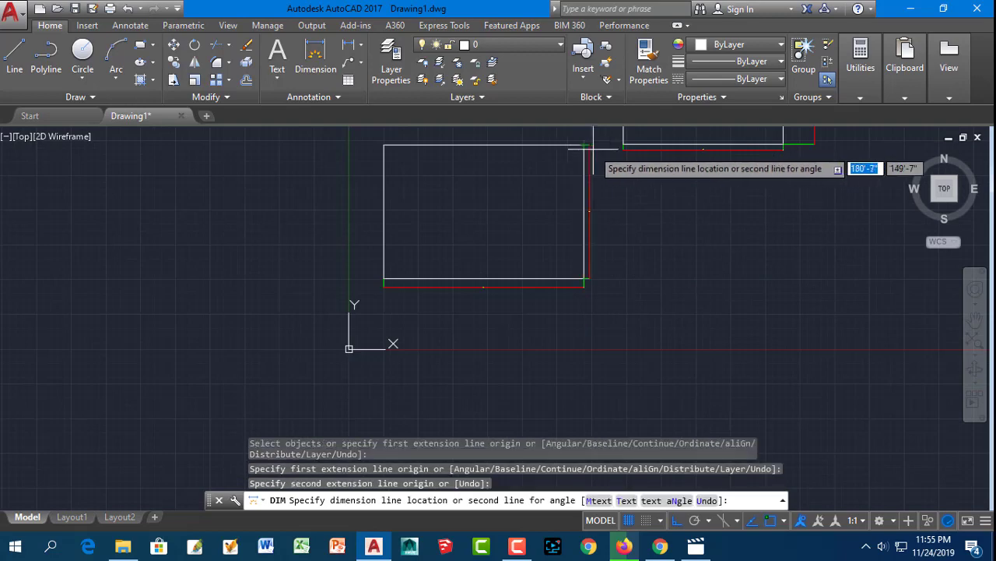
click(612, 146)
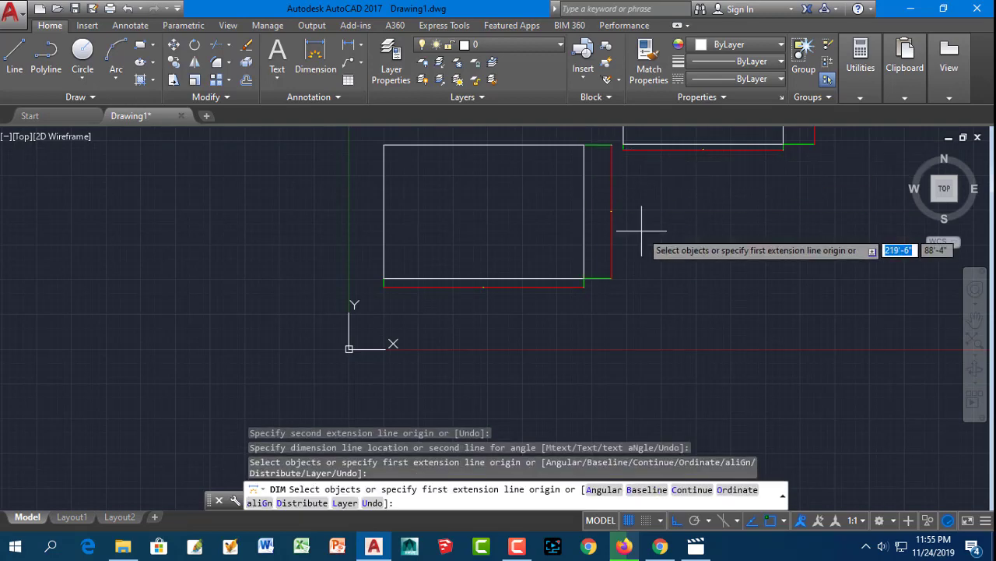
scroll(641, 231, down, 3)
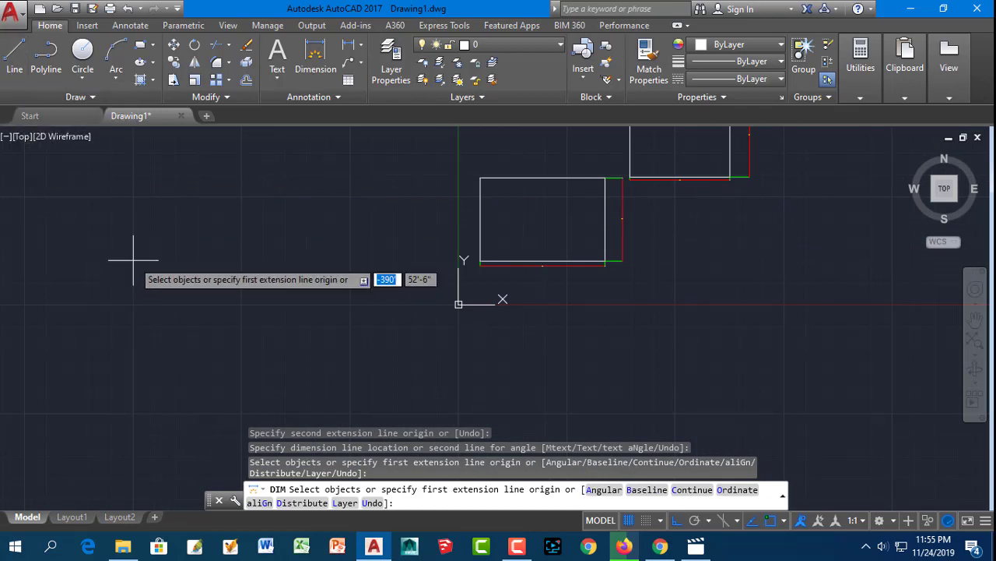
key(Escape)
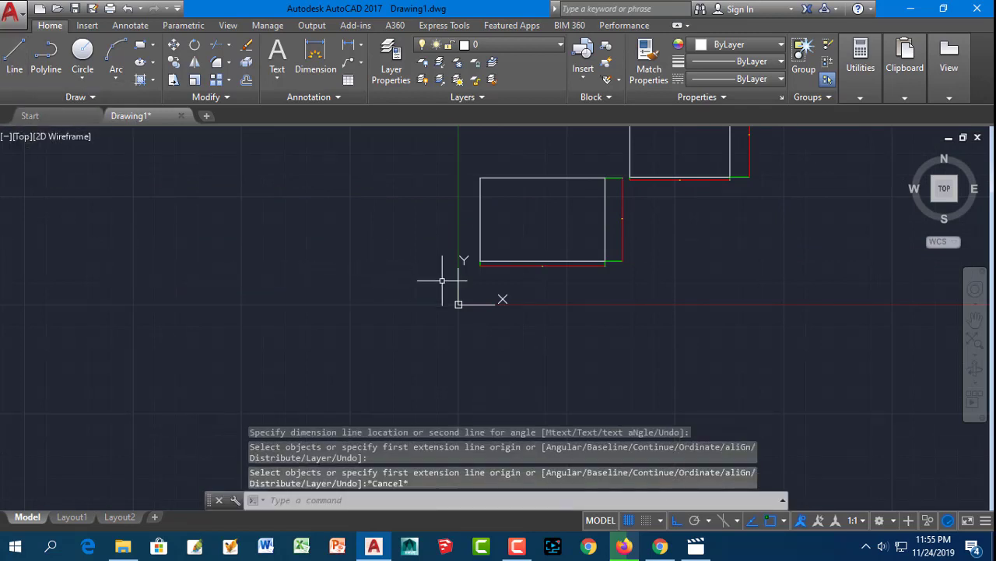
scroll(444, 285, up, 2)
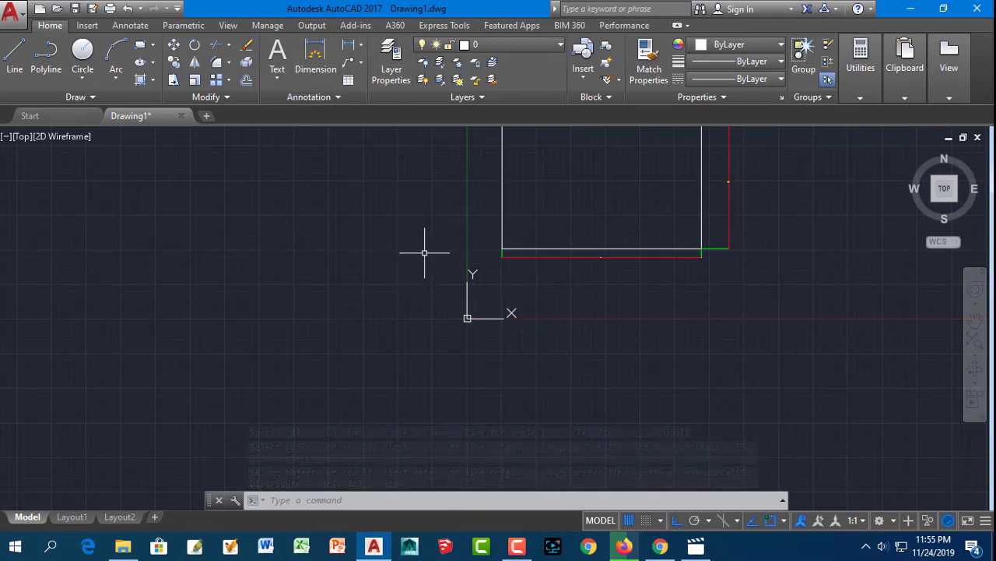
From Leyakot's Text settings, set the Standard text style height to 6'-6" and apply it
text(d)
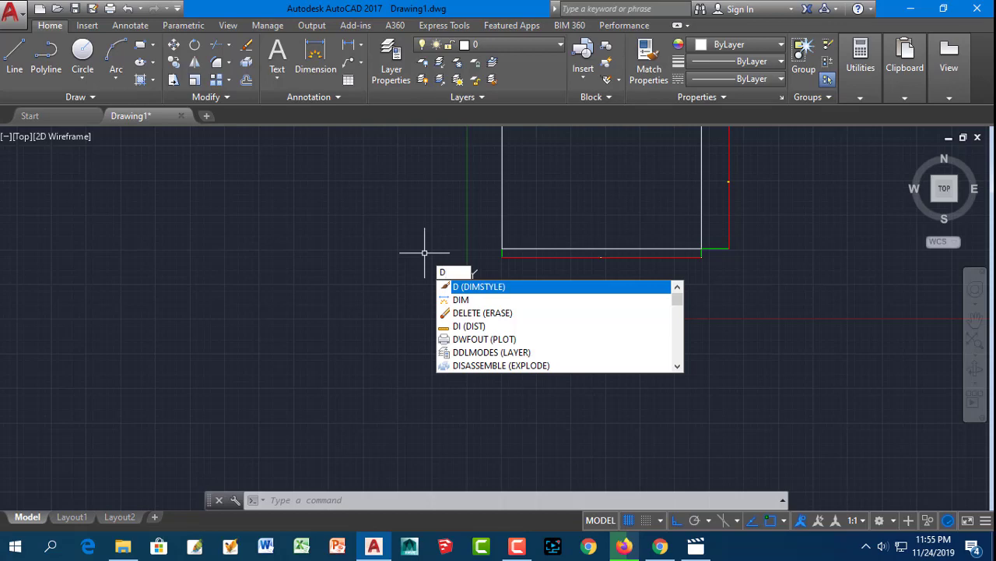
key(Return)
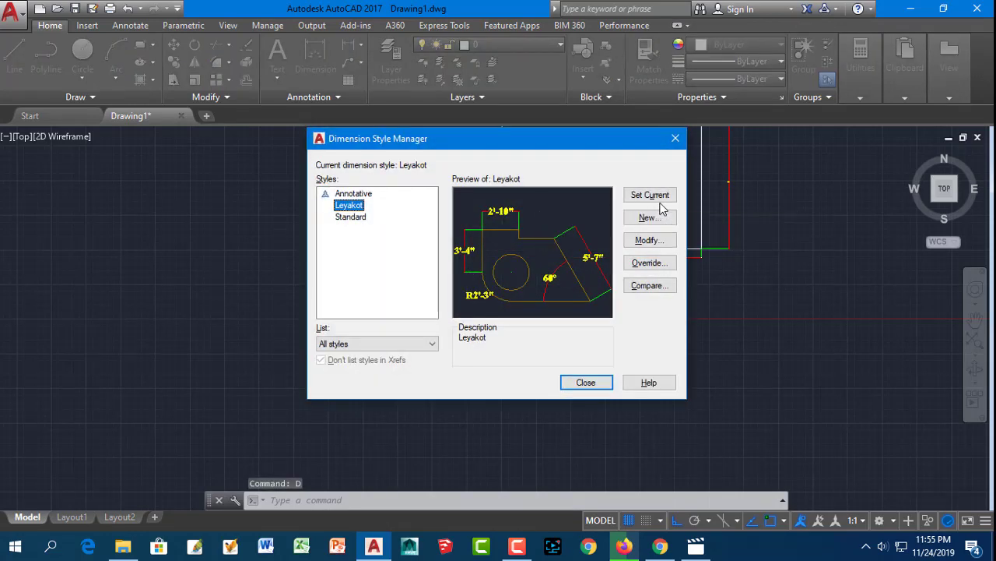
click(650, 241)
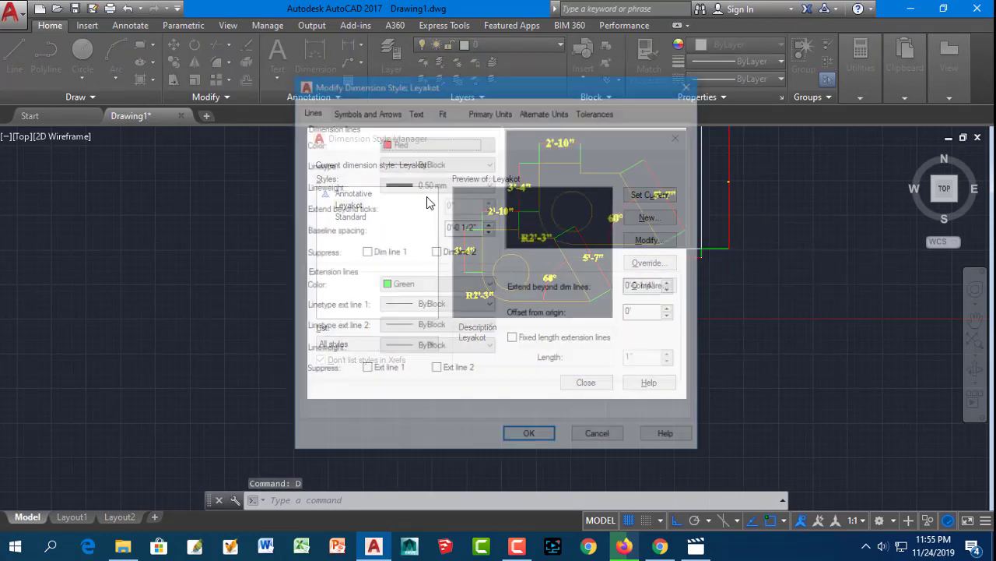
click(425, 112)
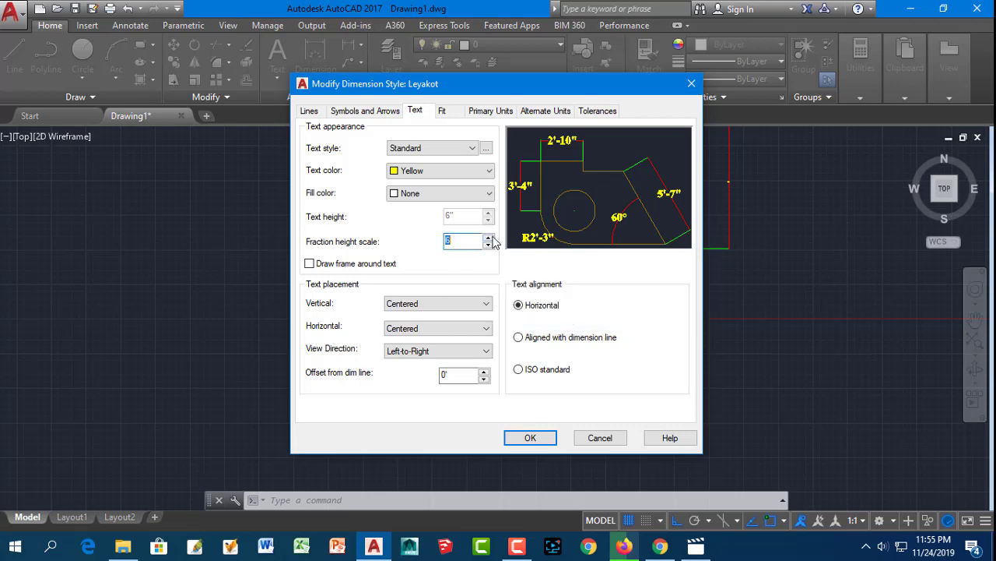
click(486, 150)
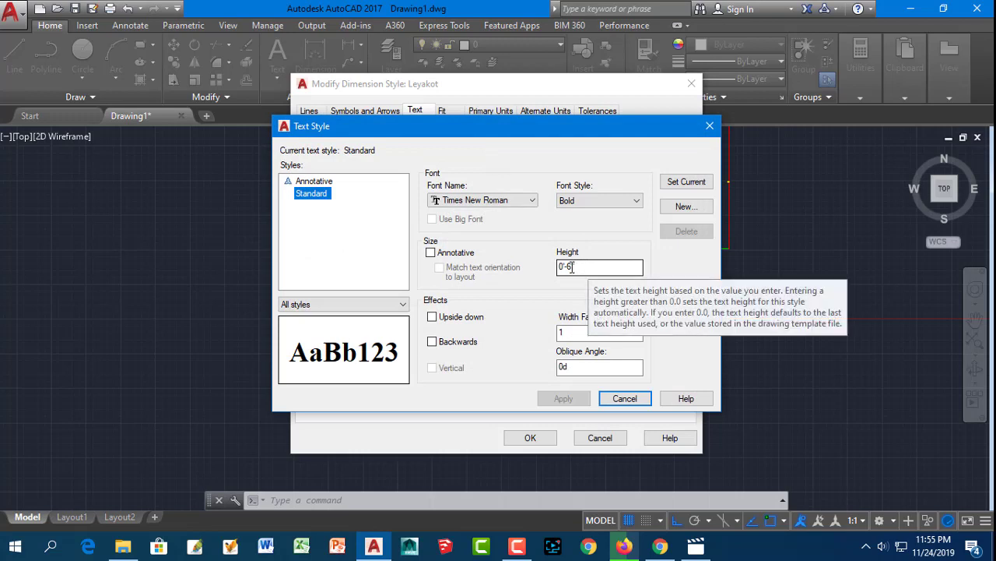
click(561, 267)
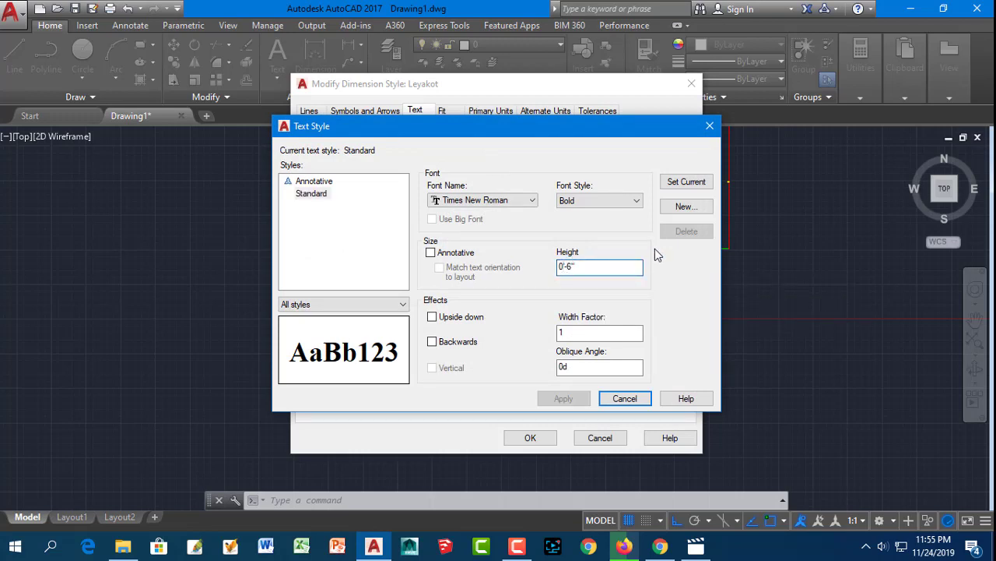
key(BackSpace)
key(BackSpace)
text(6')
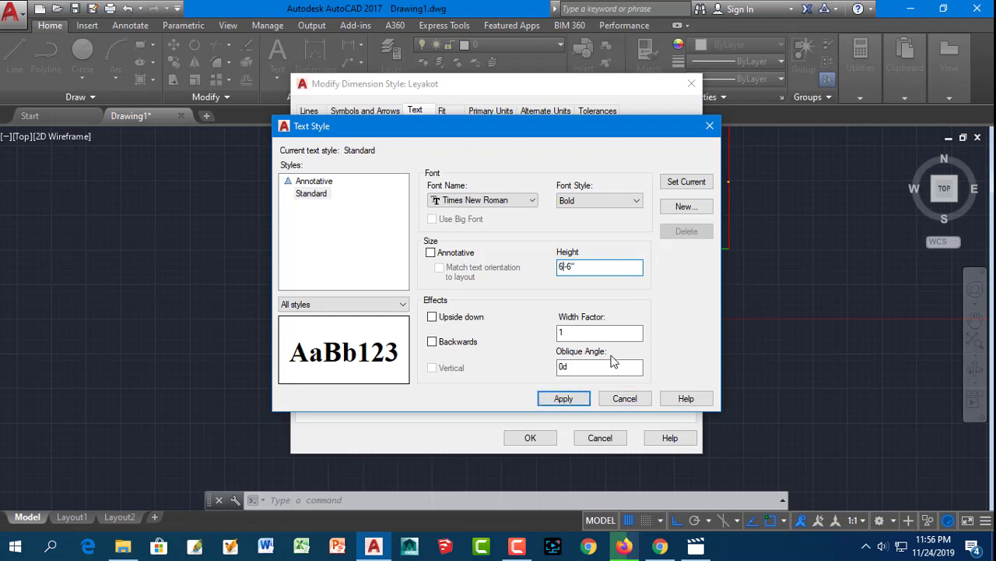
click(569, 401)
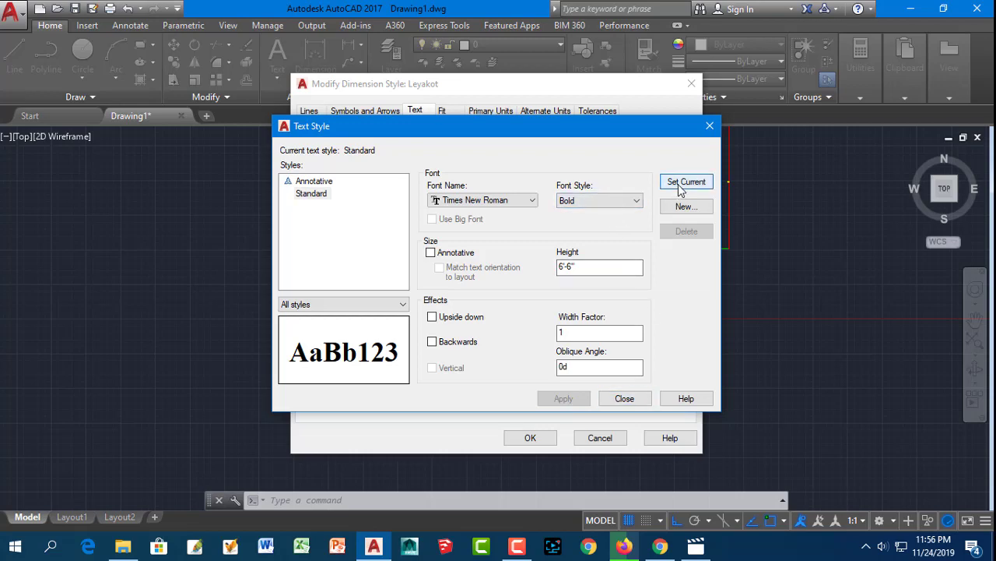
Accept the Leyakot changes, make it current, and close the Dimension Style Manager
click(710, 125)
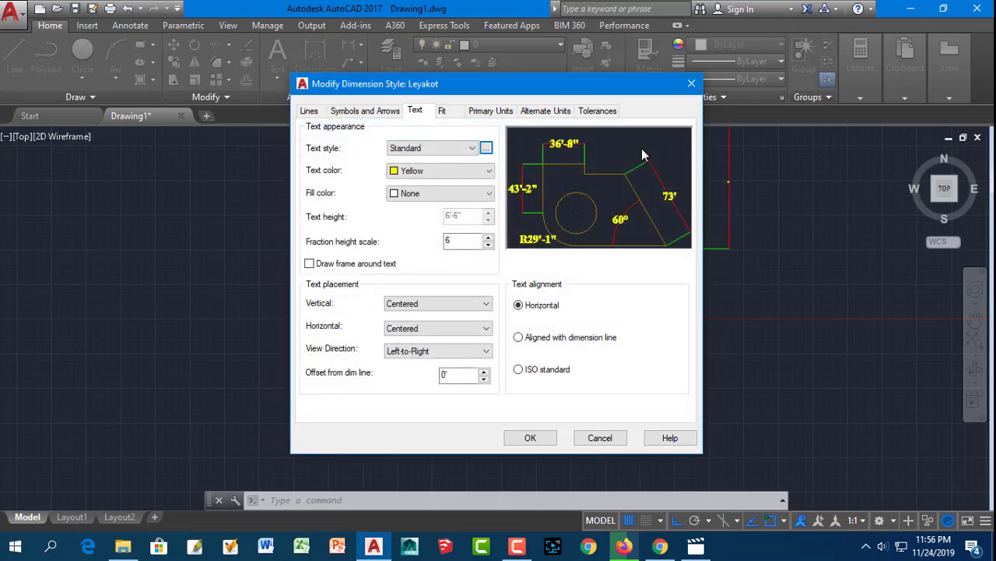
click(530, 437)
click(650, 196)
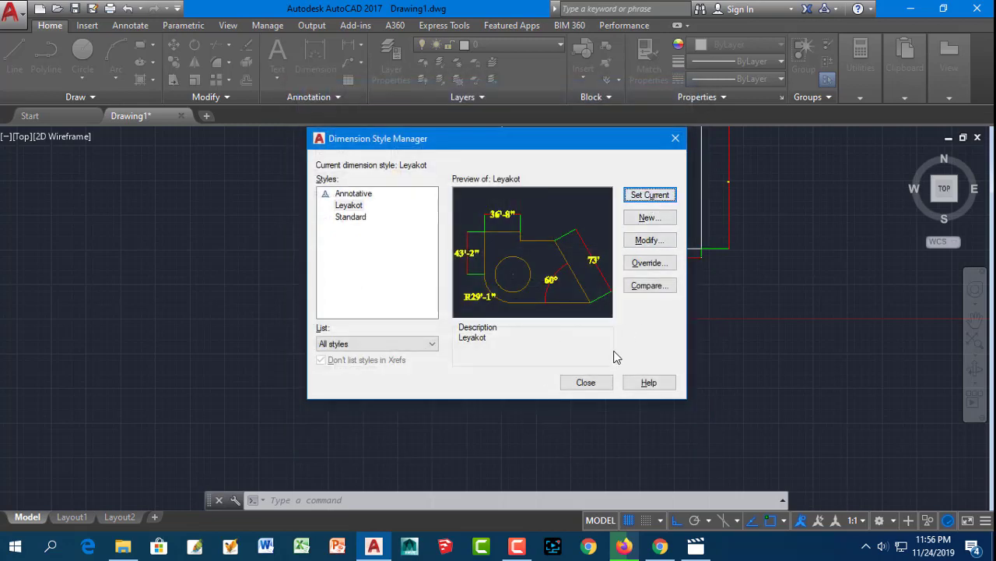
click(586, 382)
scroll(592, 360, down, 1)
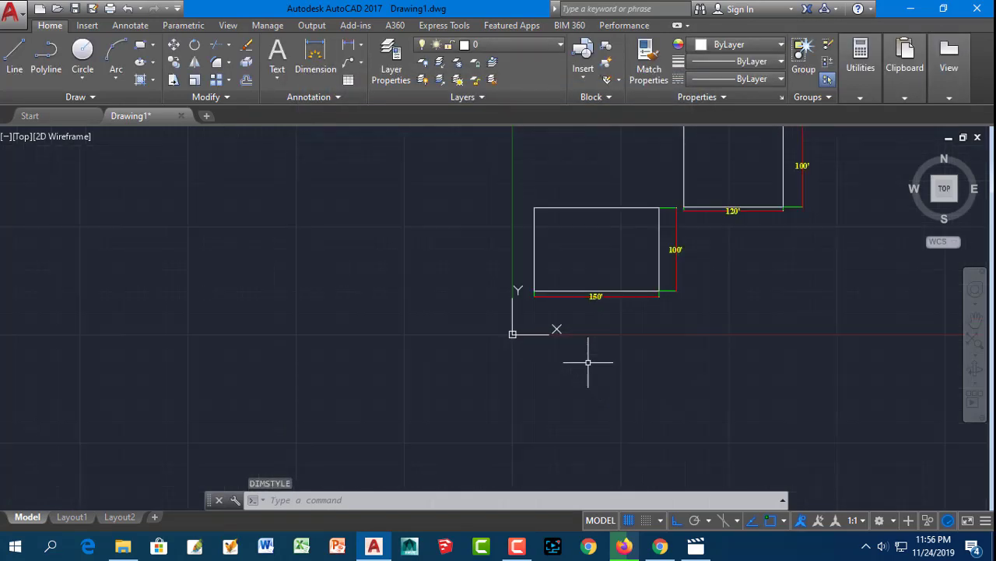
scroll(588, 362, up, 2)
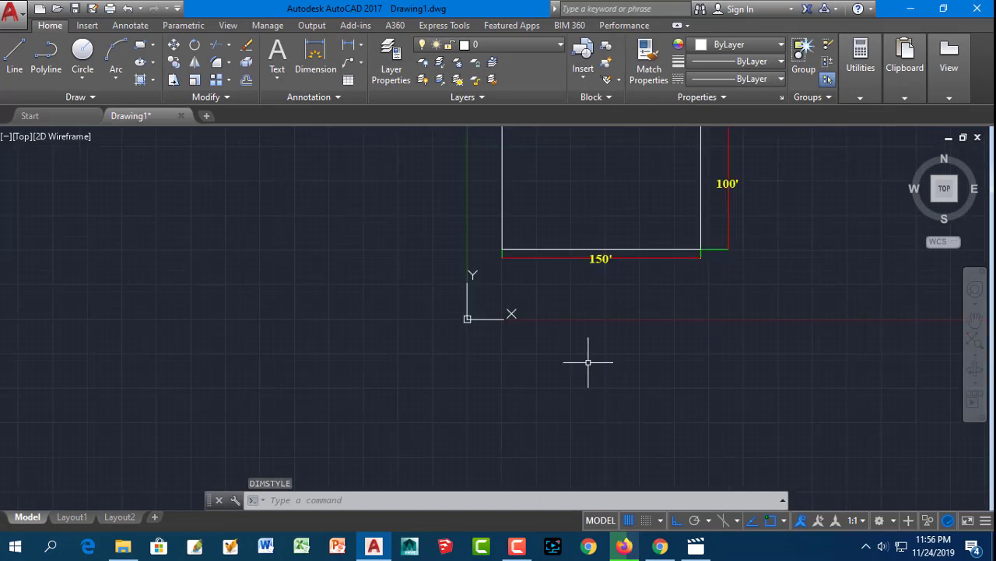
scroll(588, 362, down, 1)
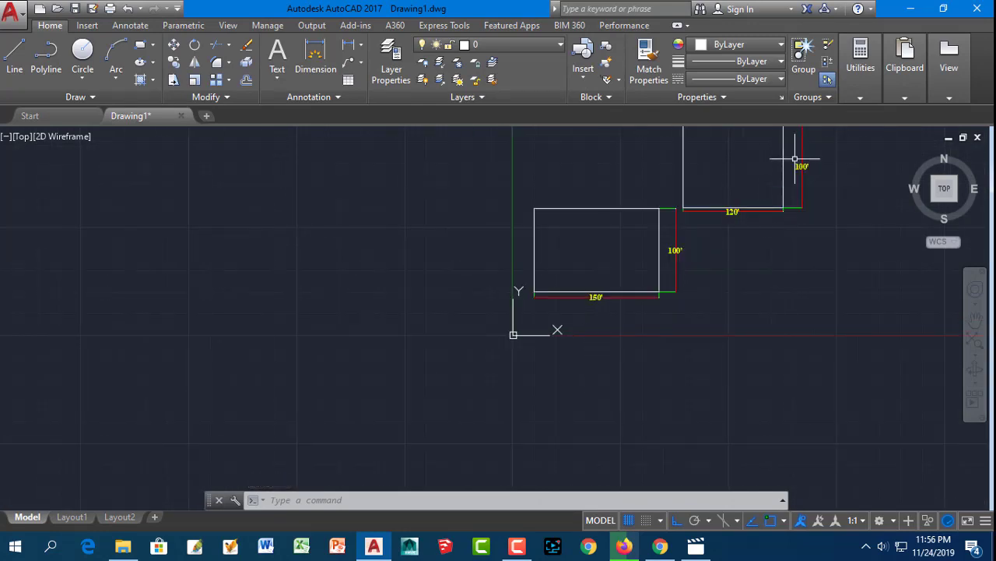
scroll(799, 158, up, 3)
scroll(659, 251, down, 2)
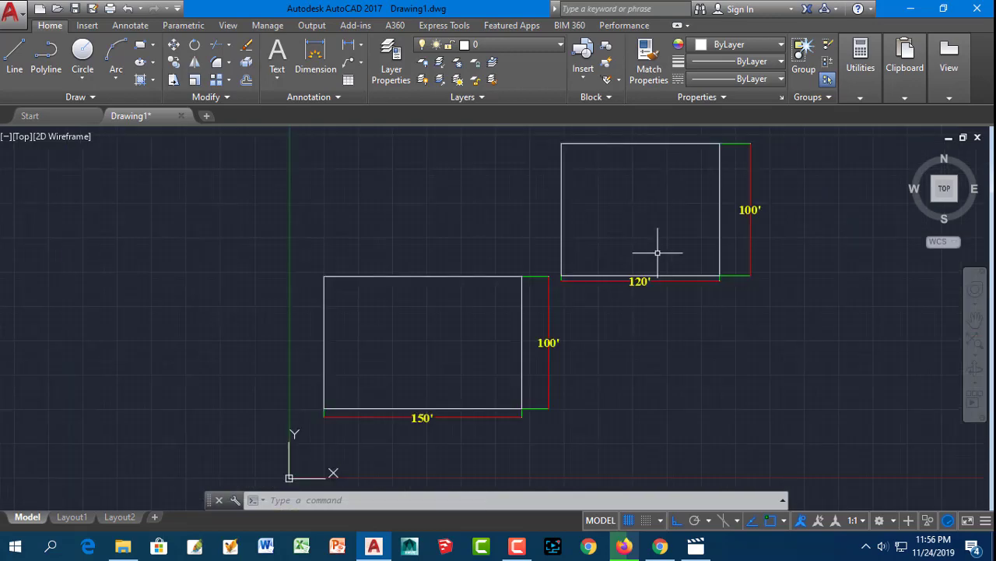
scroll(625, 277, up, 4)
scroll(624, 279, down, 3)
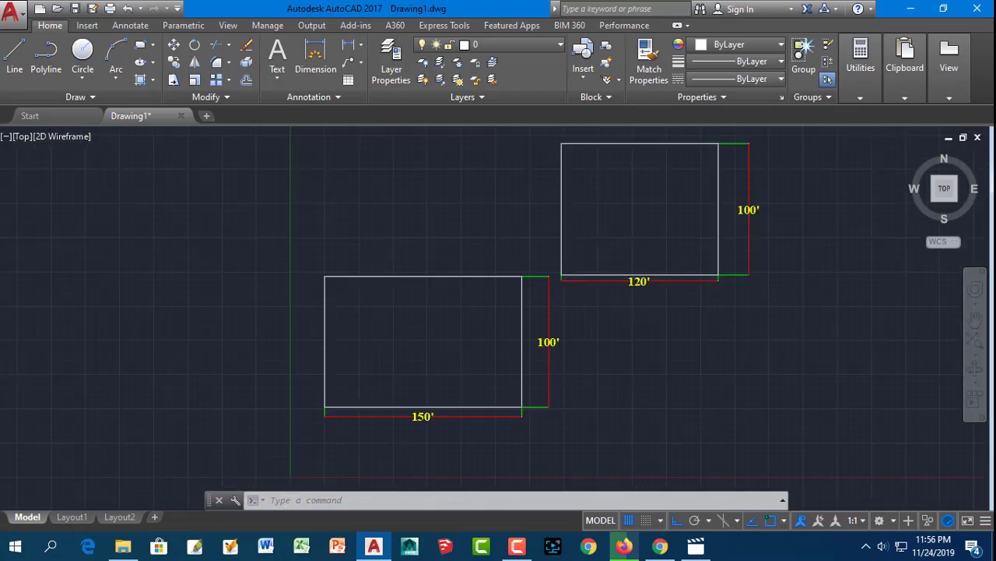
scroll(623, 275, down, 2)
scroll(542, 334, up, 4)
scroll(543, 333, down, 2)
scroll(542, 333, down, 2)
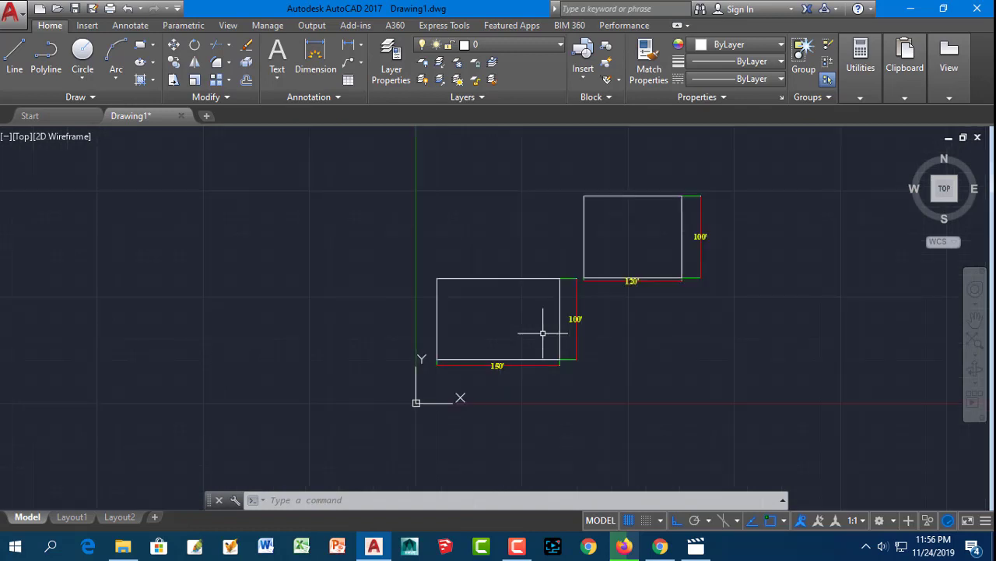
scroll(640, 216, up, 2)
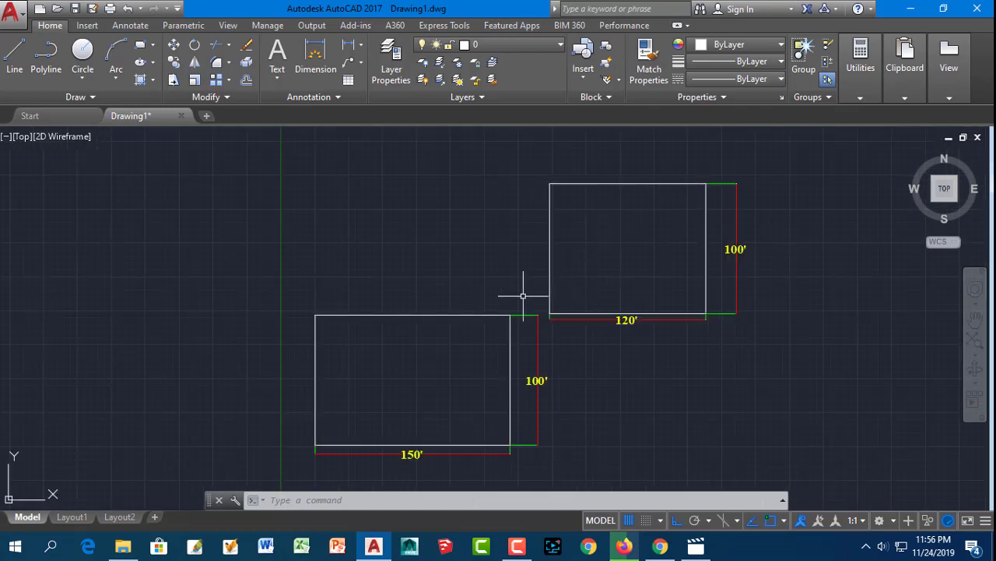
click(401, 315)
click(511, 364)
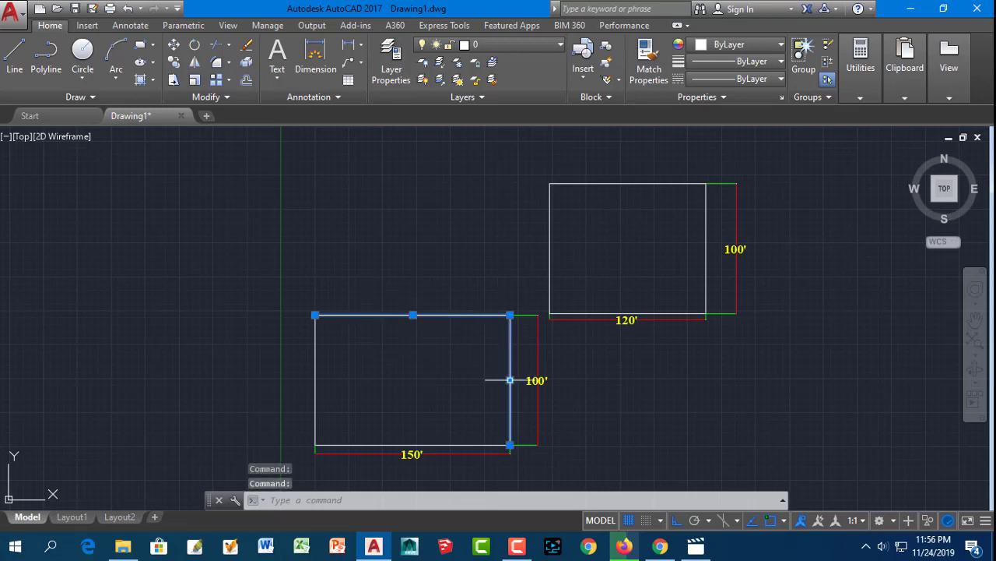
click(471, 445)
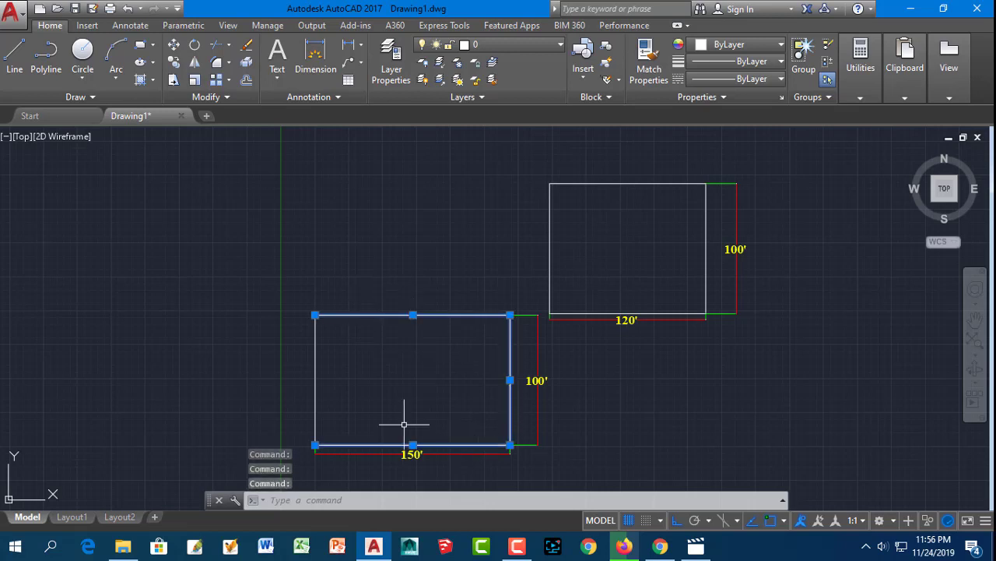
click(316, 380)
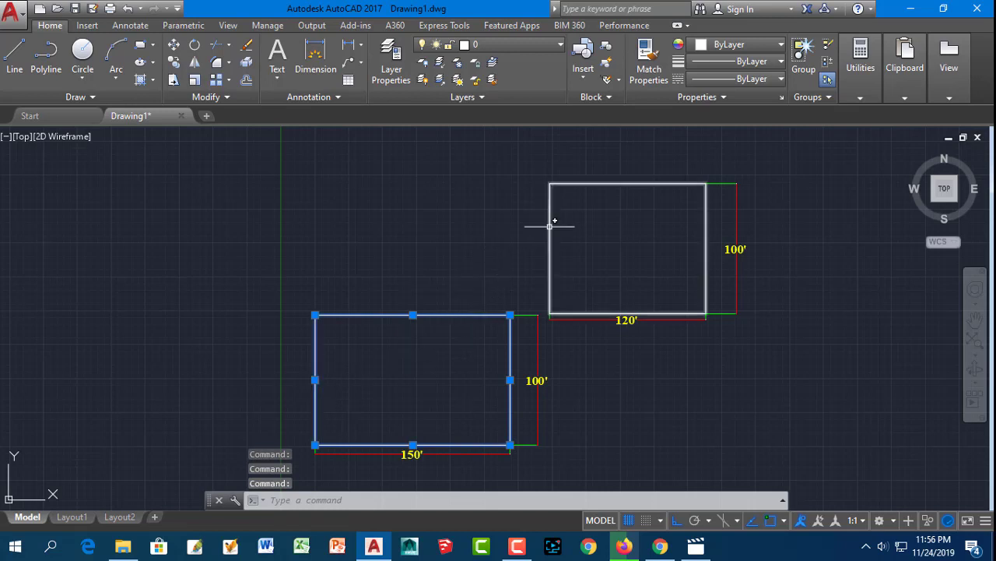
key(Escape)
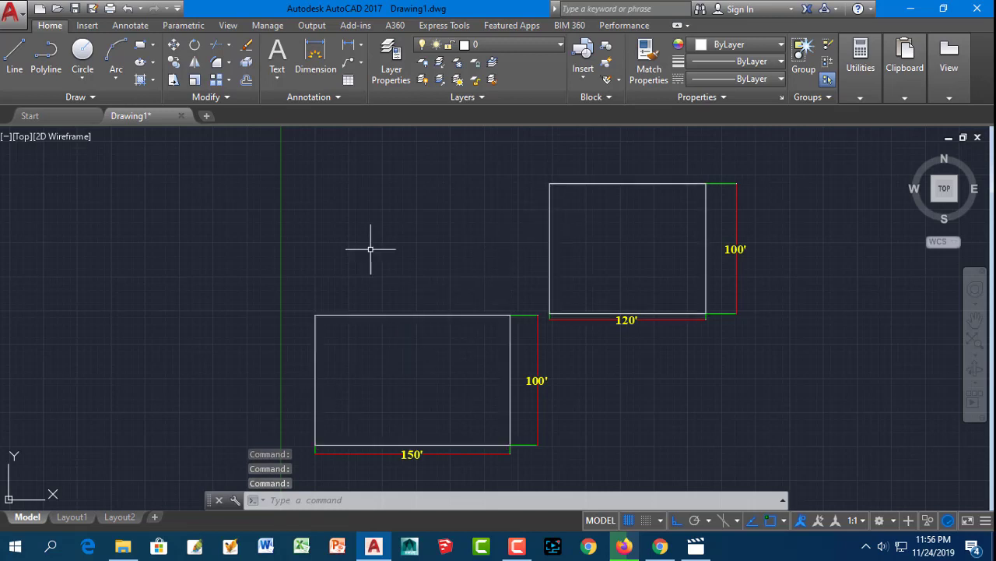
key(Escape)
click(444, 315)
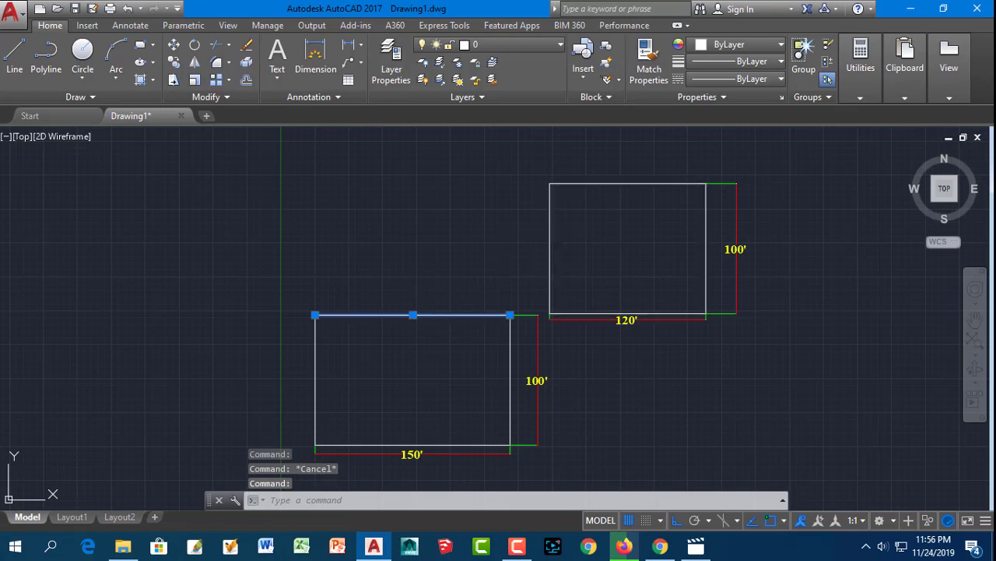
click(549, 227)
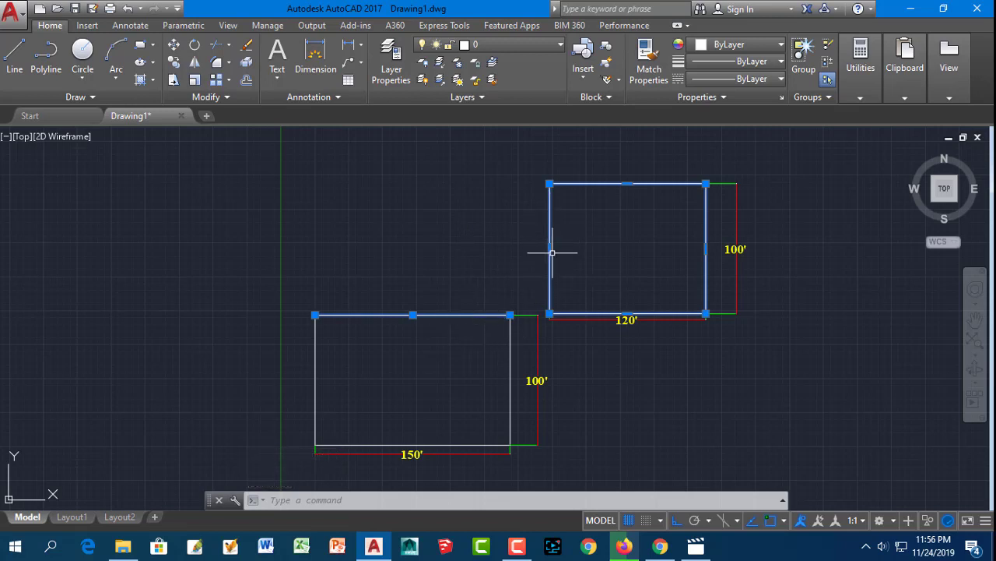
scroll(456, 303, down, 4)
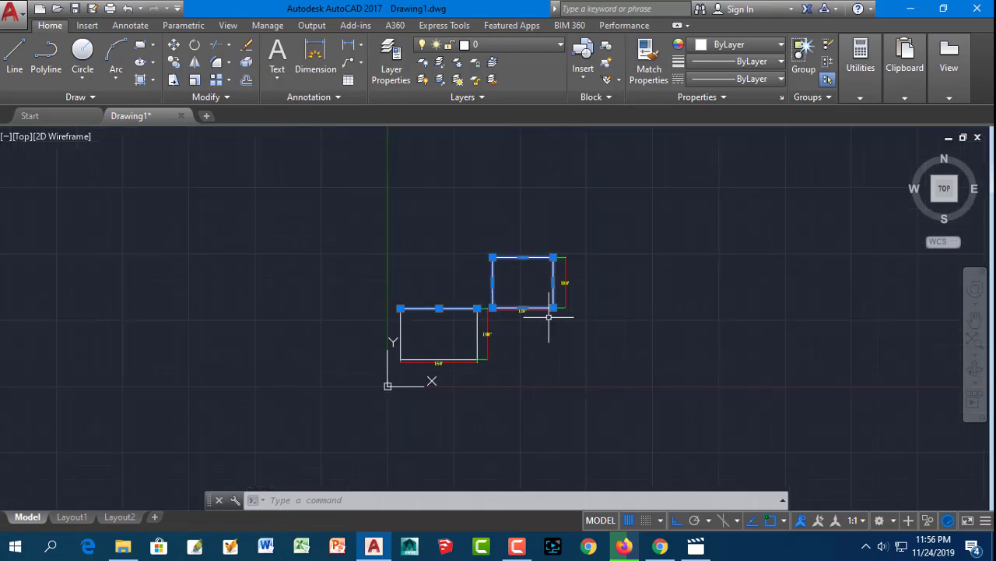
scroll(528, 293, up, 4)
scroll(526, 296, up, 2)
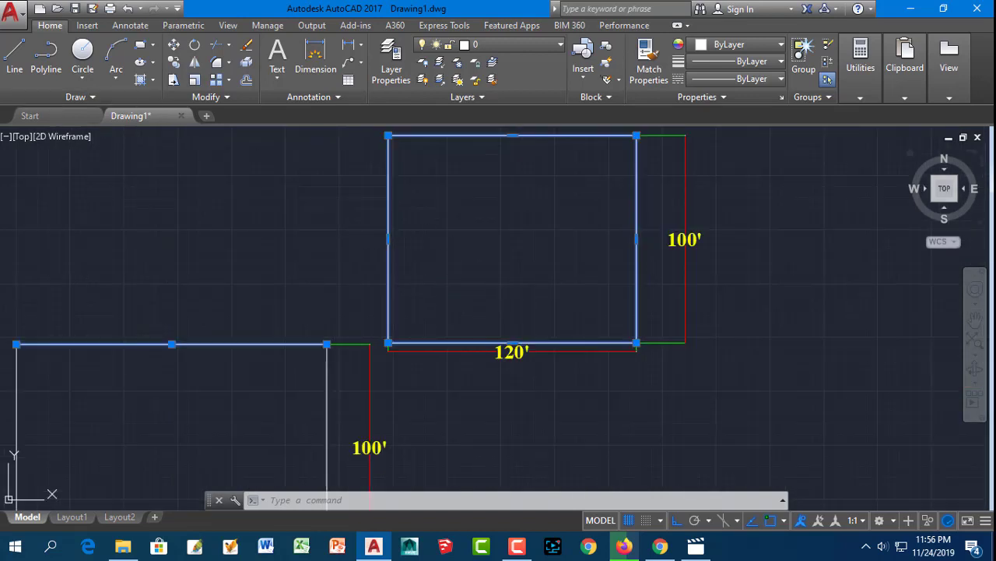
click(46, 57)
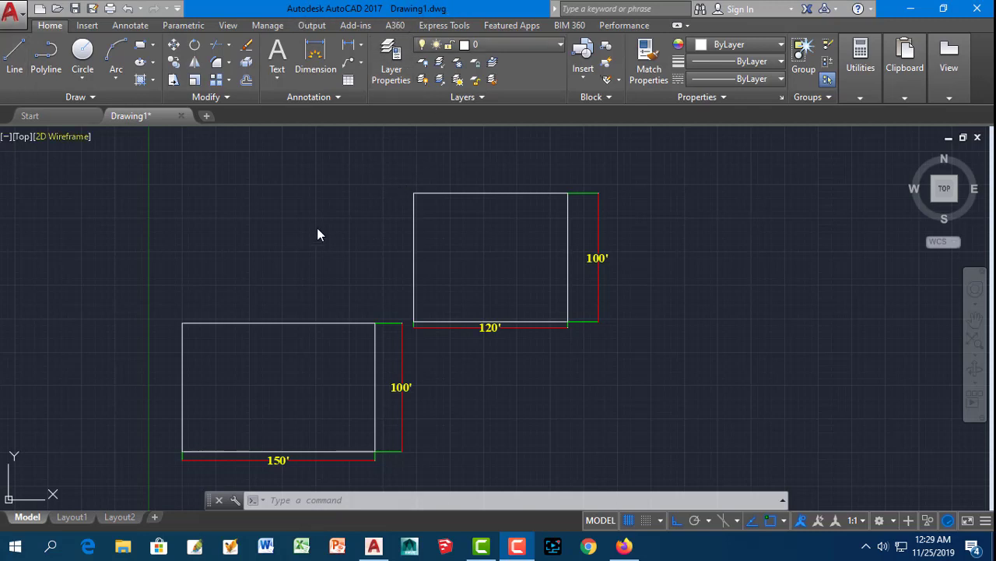
click(17, 17)
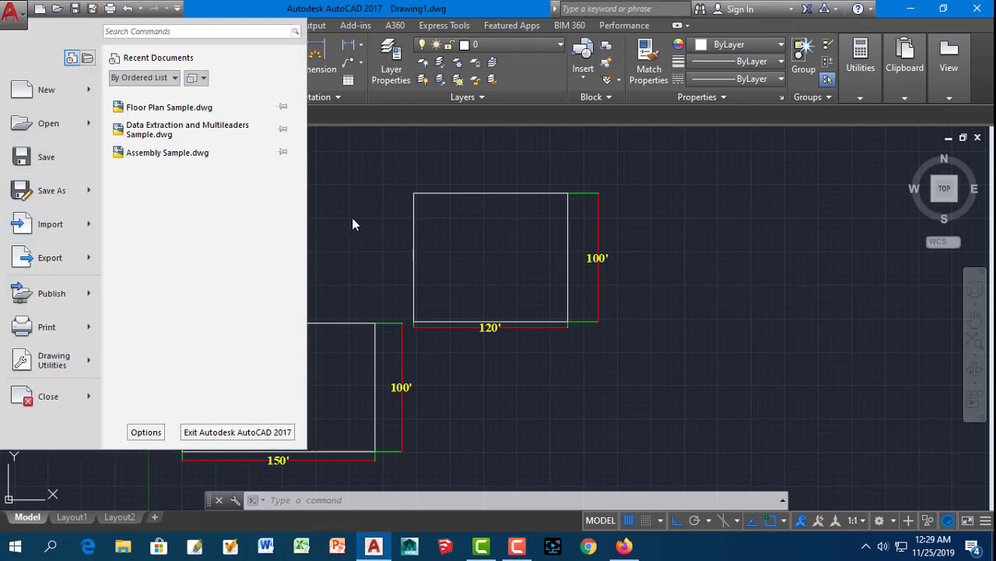
click(15, 20)
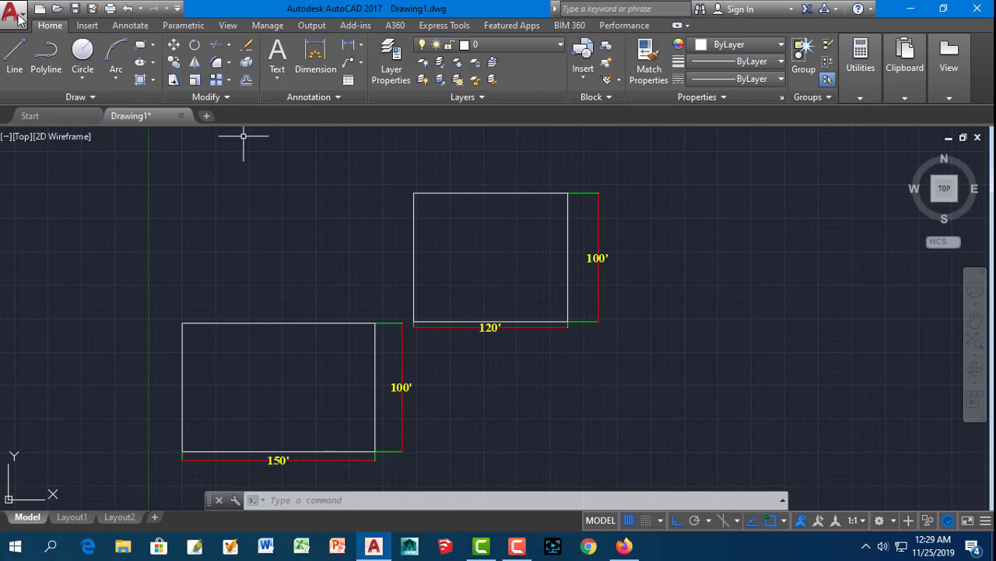
click(18, 16)
mouse_move(52, 190)
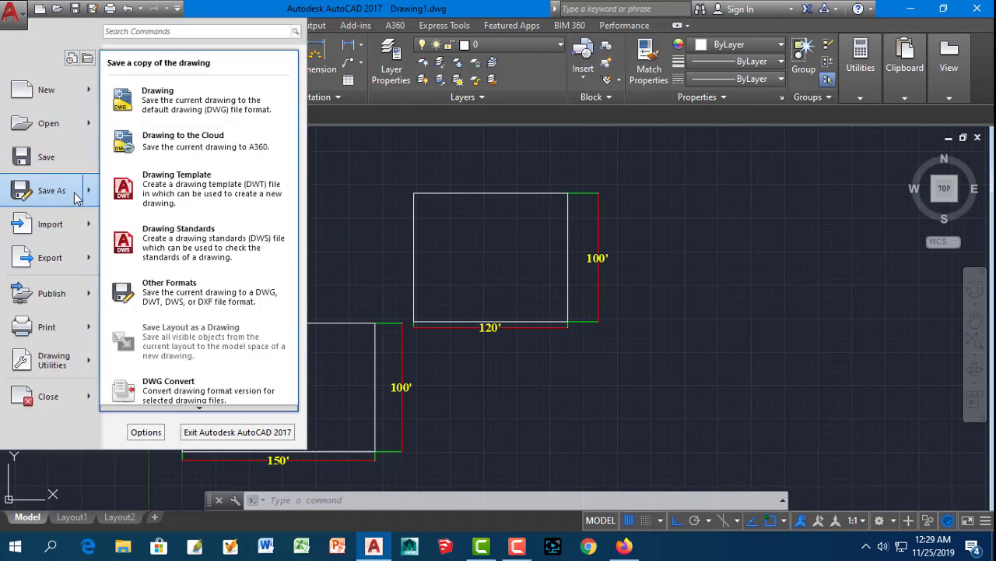
Save the drawing as 'Auto CAD02' in the Desktop folder using Save As
click(76, 198)
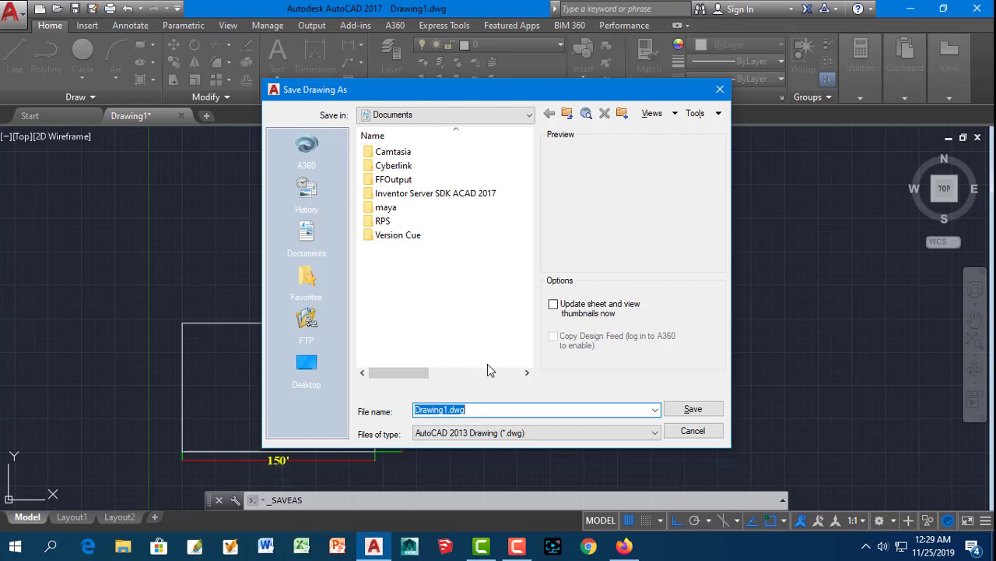
text(Aut)
text(o CAm)
key(BackSpace)
text(D)
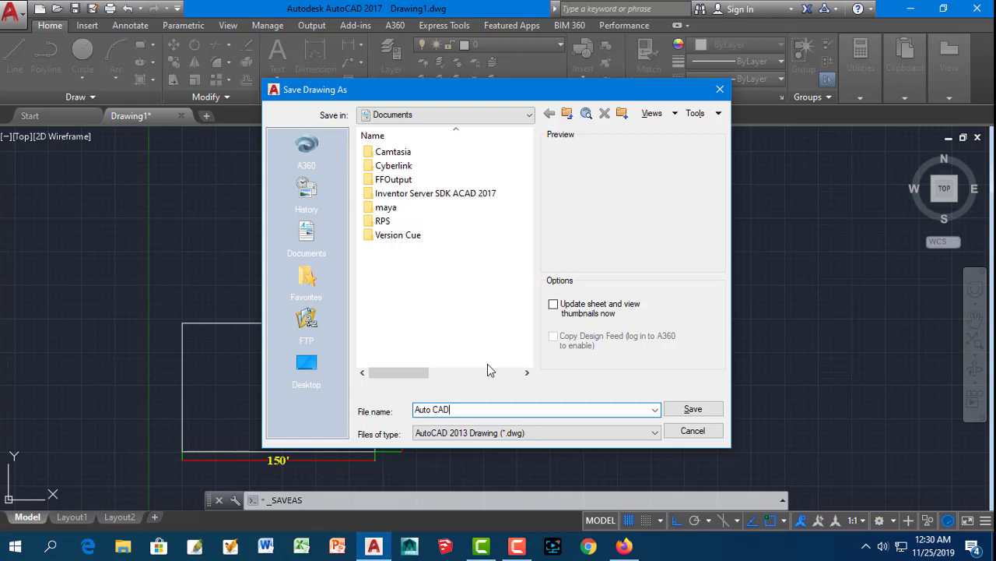
text(02)
click(305, 363)
click(673, 408)
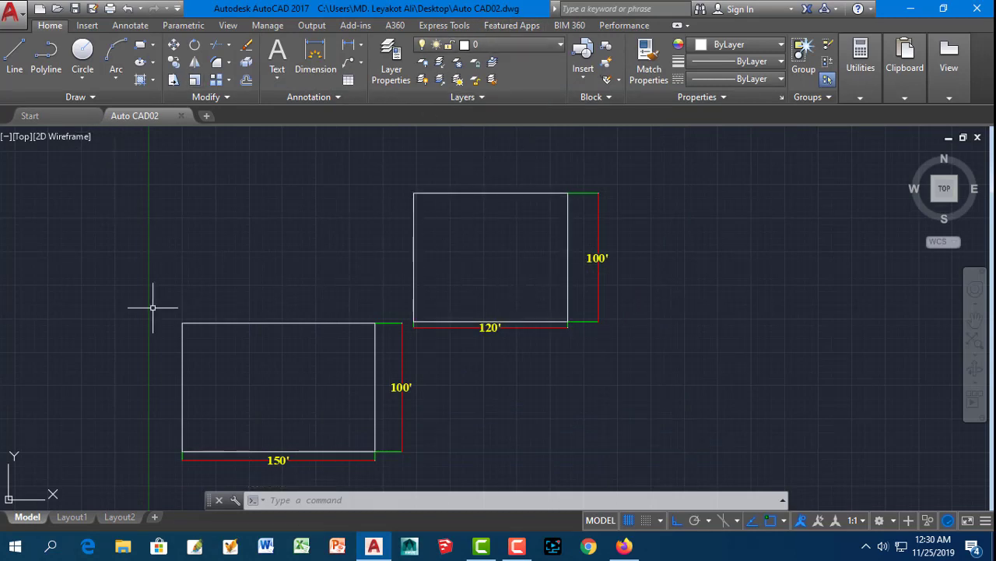
Zoom and pan so the 150'×100' and 120'×100' rectangles are centred and larger
scroll(424, 255, down, 1)
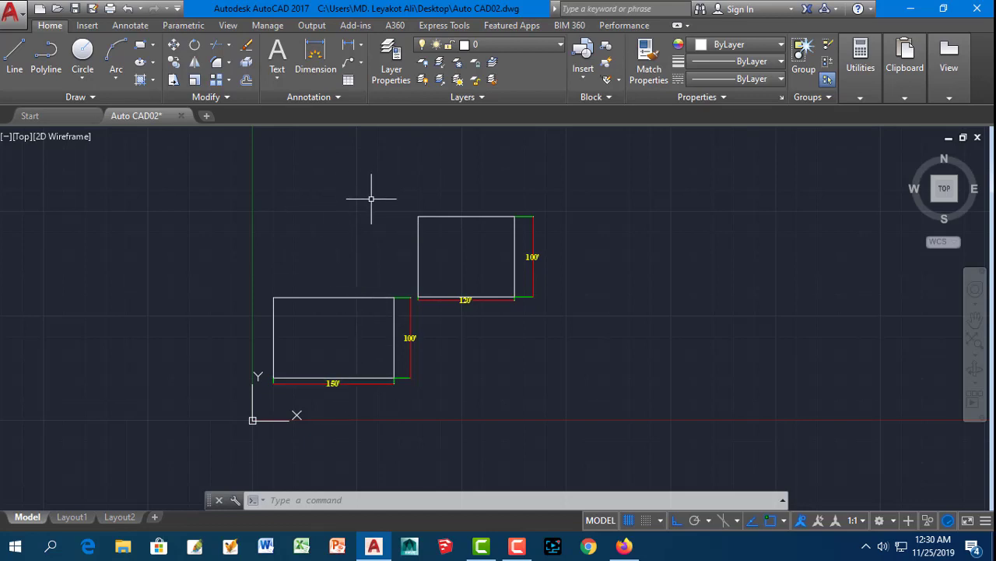
scroll(463, 340, up, 2)
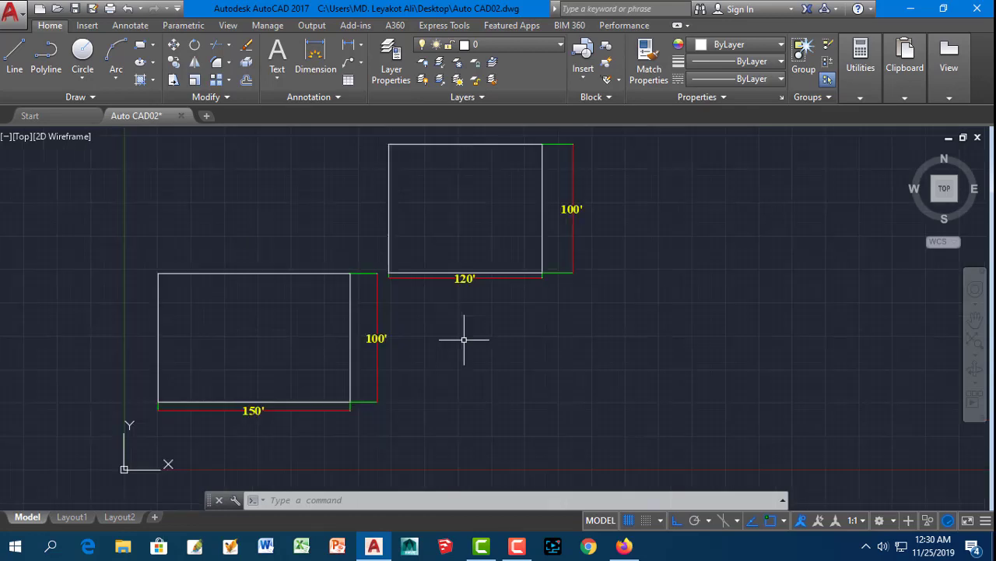
middle_drag(345, 234, 352, 254)
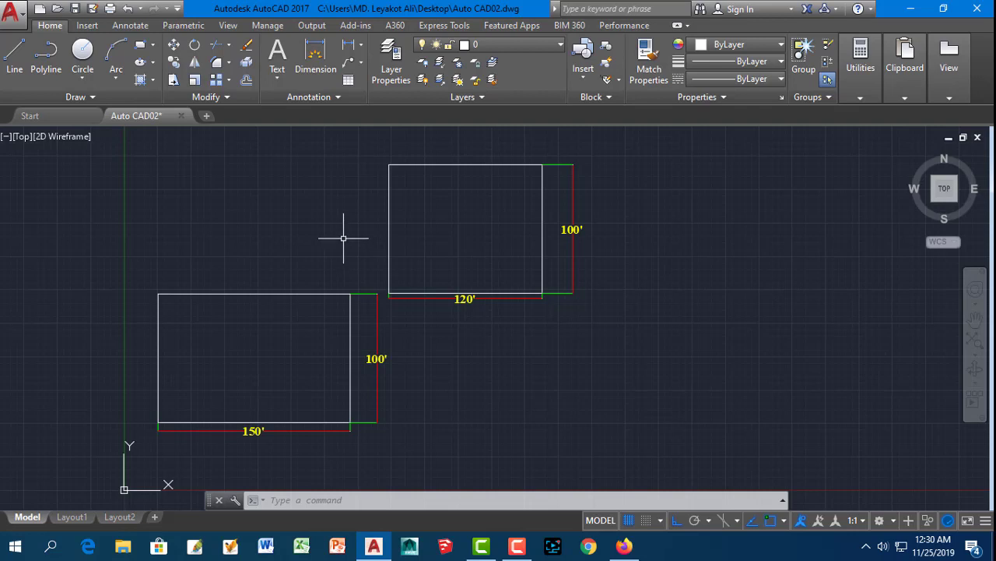
Through OP, set the Display colour scheme to Light, apply it and close Options
text(o)
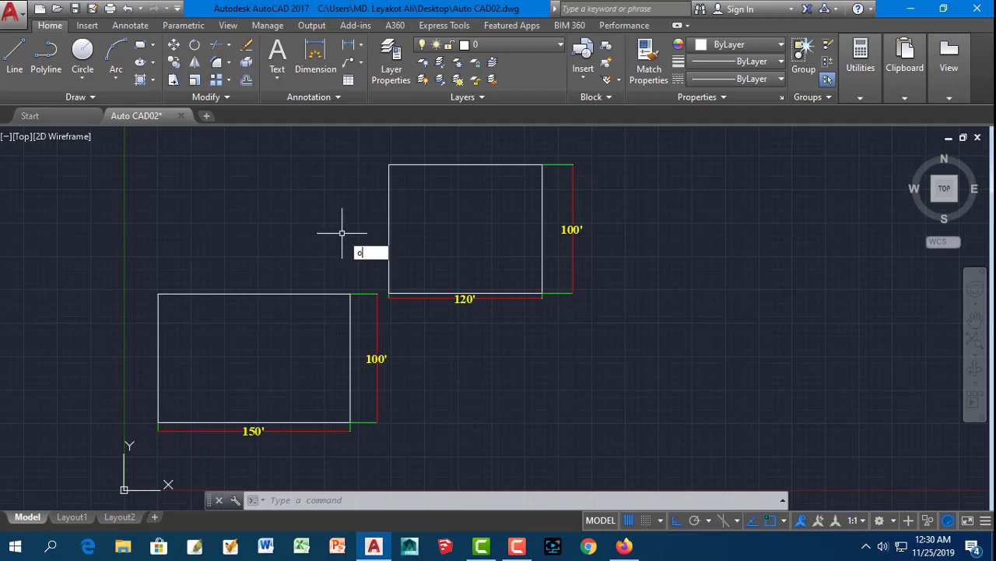
text(p)
key(Return)
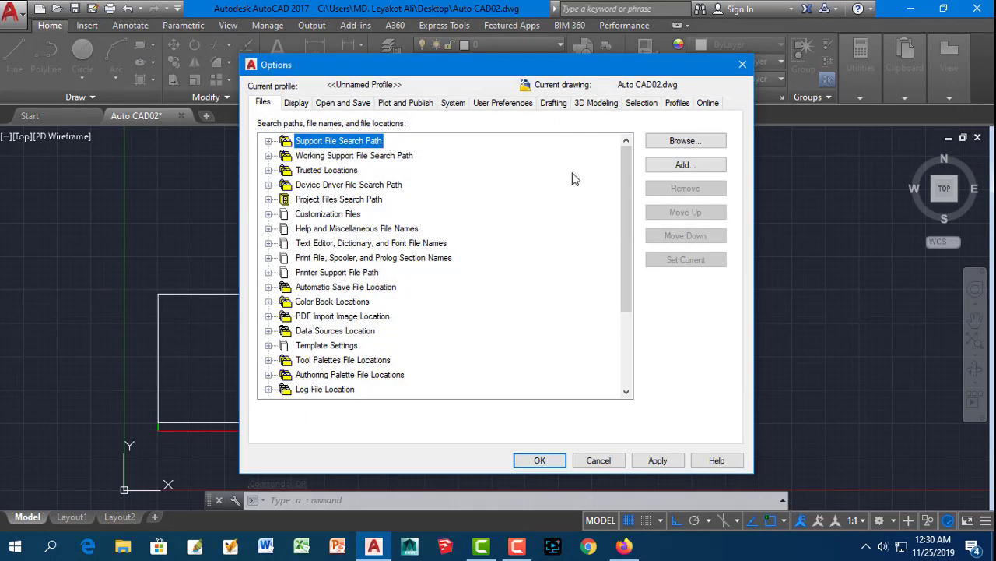
click(297, 107)
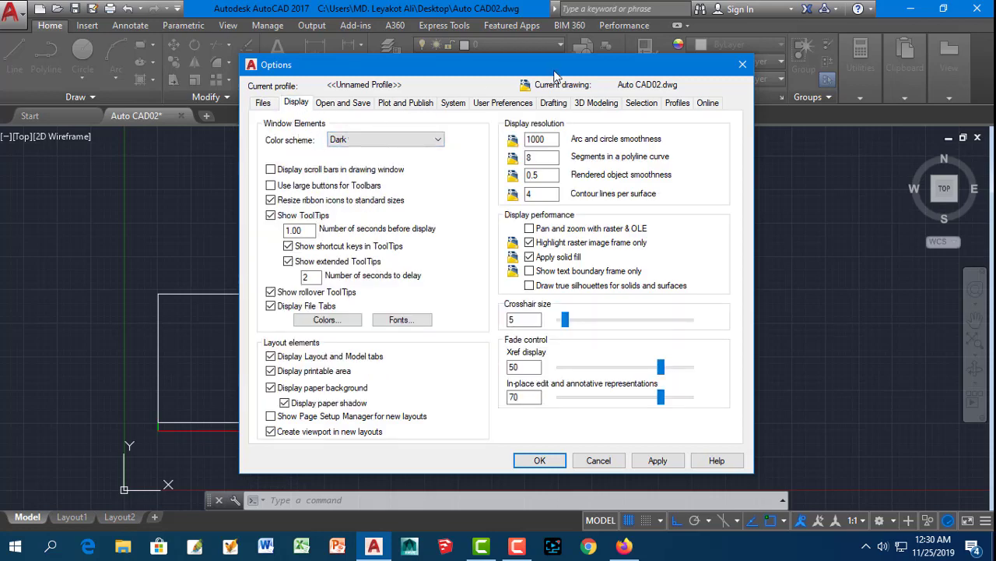
click(265, 103)
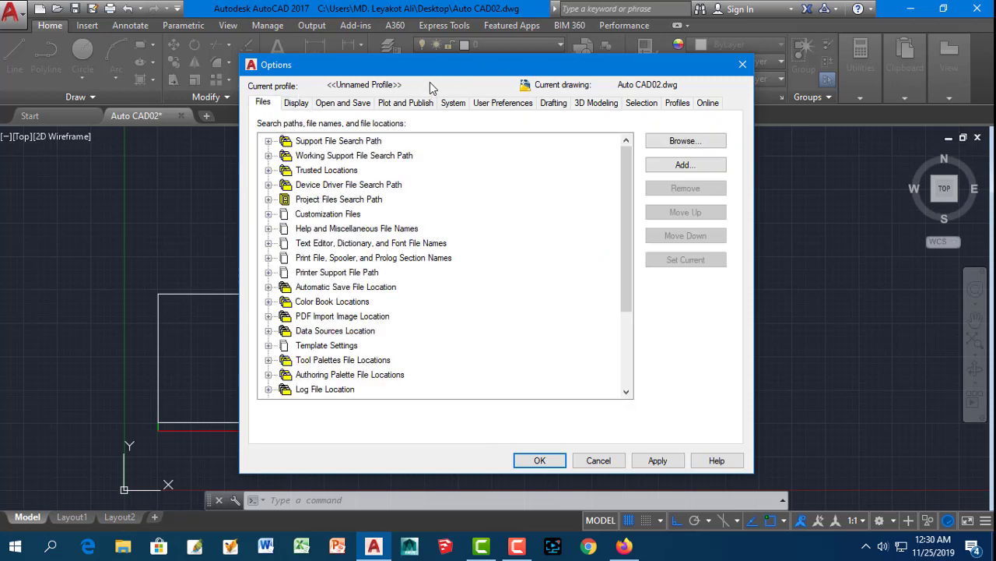
drag(454, 64, 464, 137)
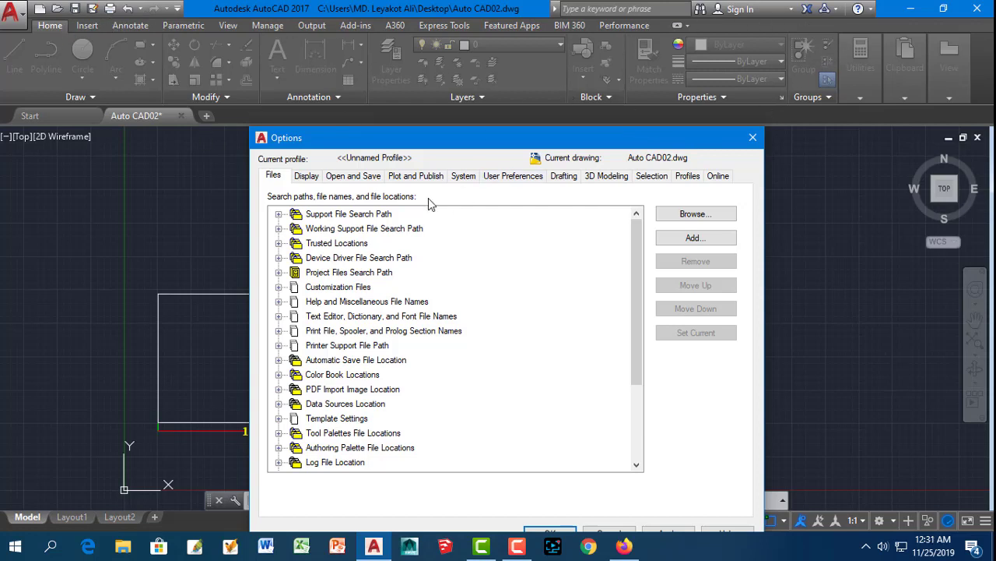
click(310, 177)
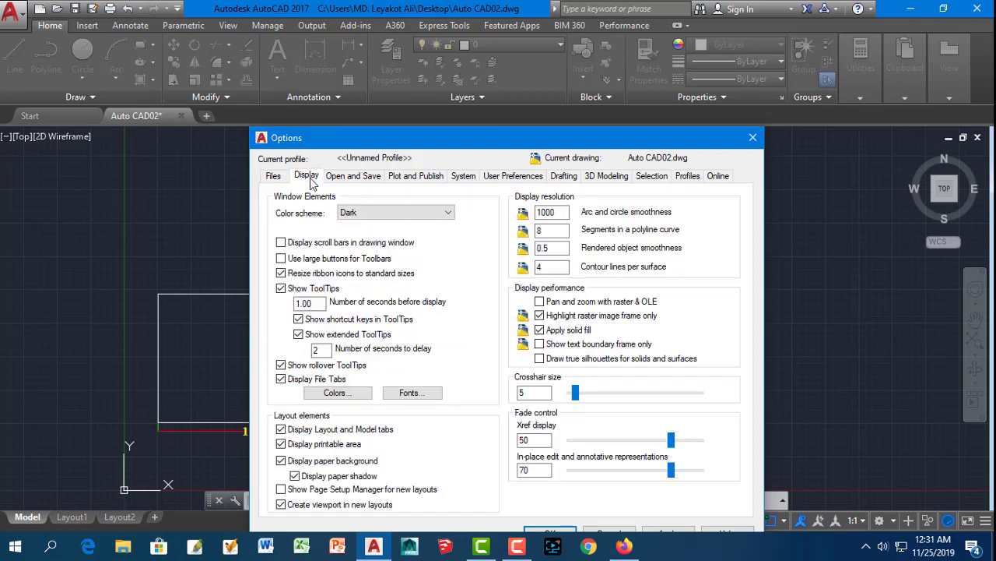
click(450, 214)
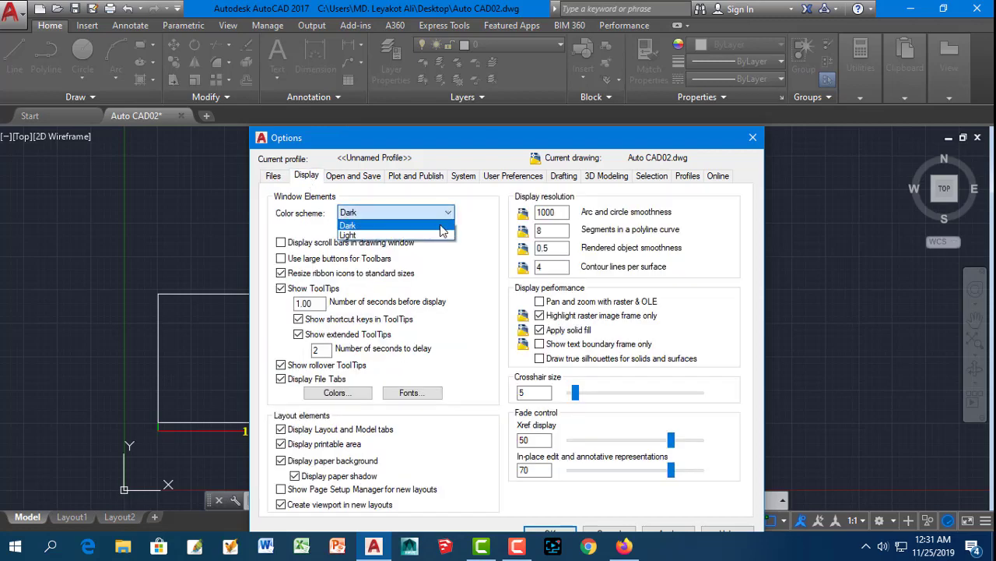
click(374, 236)
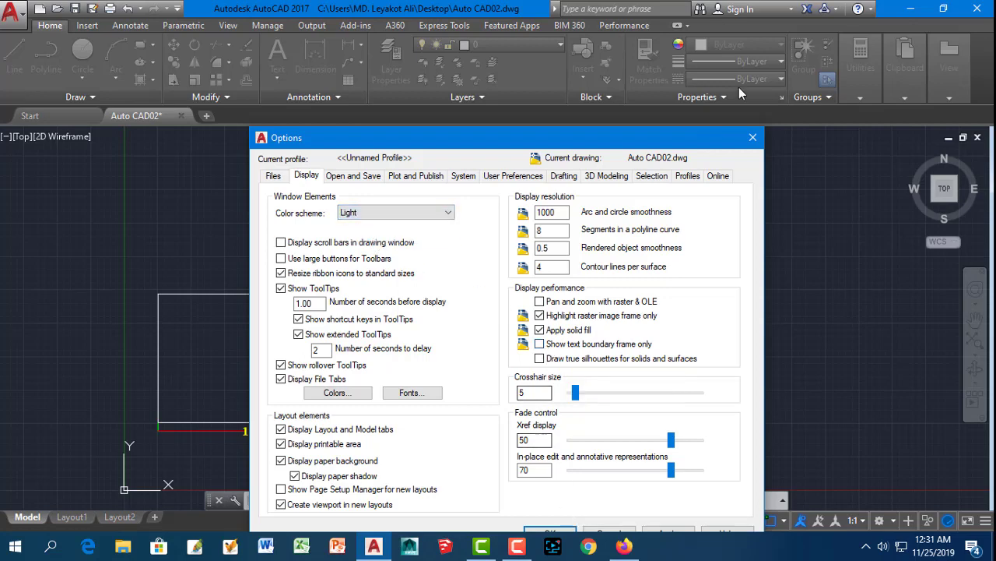
drag(692, 145, 686, 103)
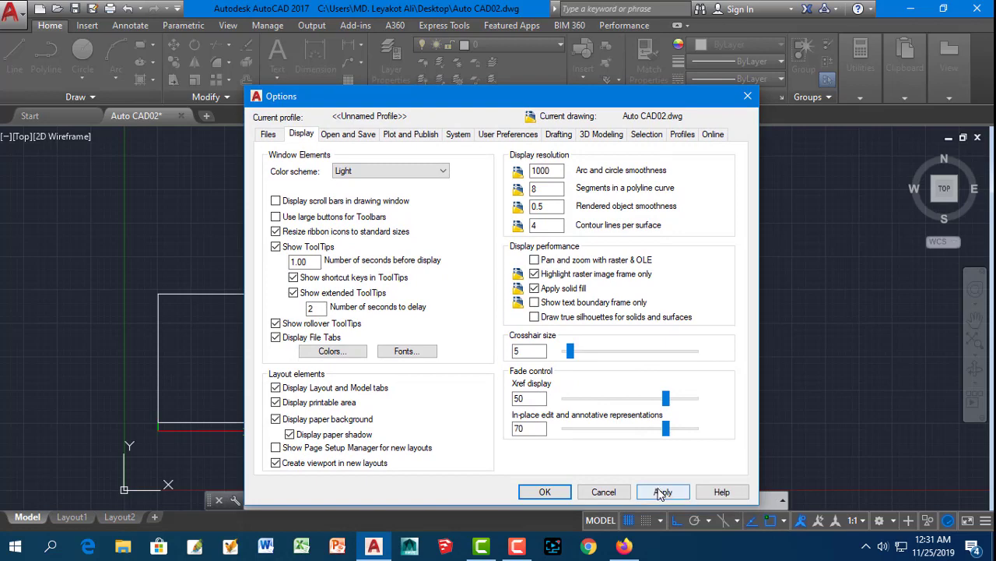
click(660, 492)
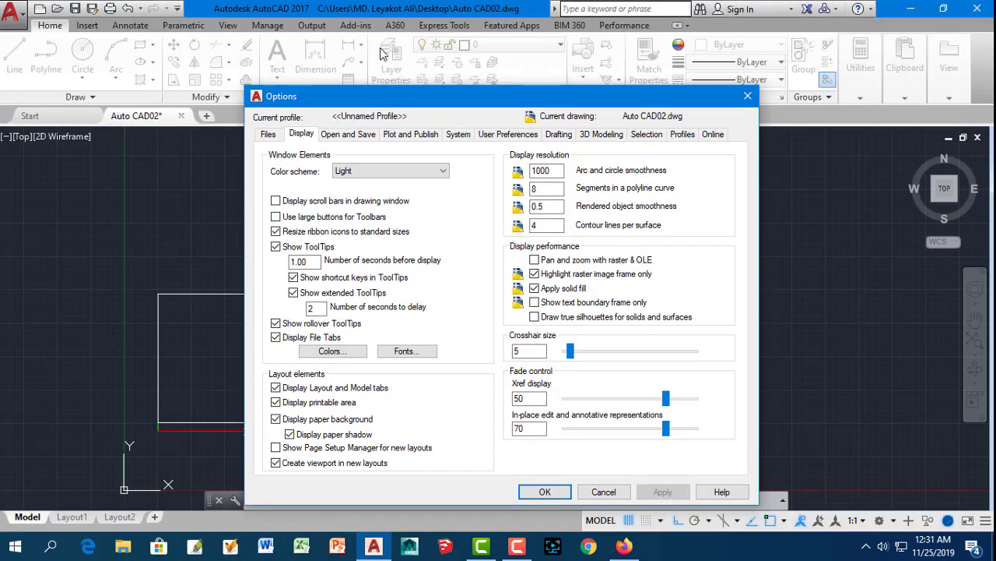
click(544, 492)
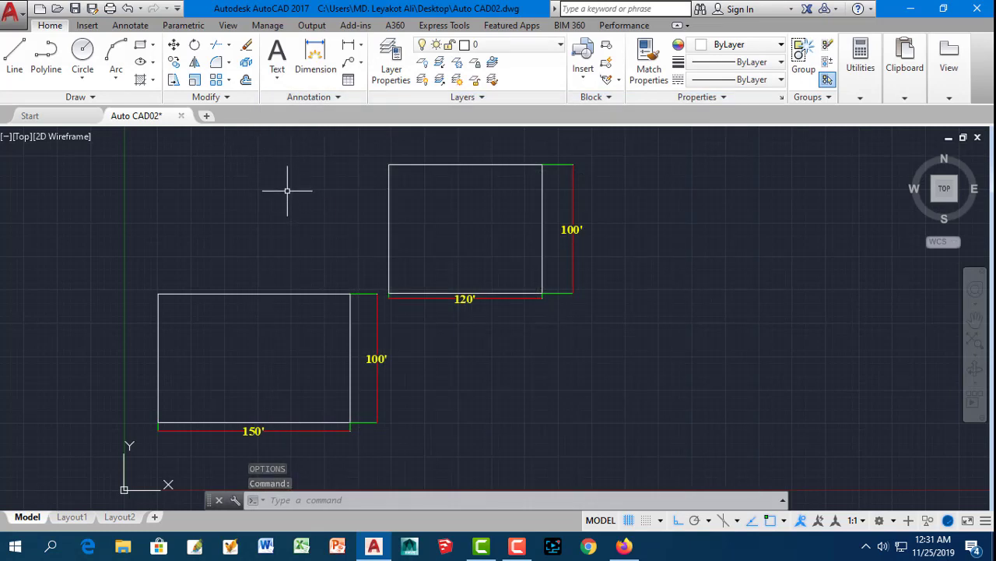
Reopen Options and make AutoCAD 2007/LT2007 Drawing (*.dwg) the default Save as format
text(OP)
key(Return)
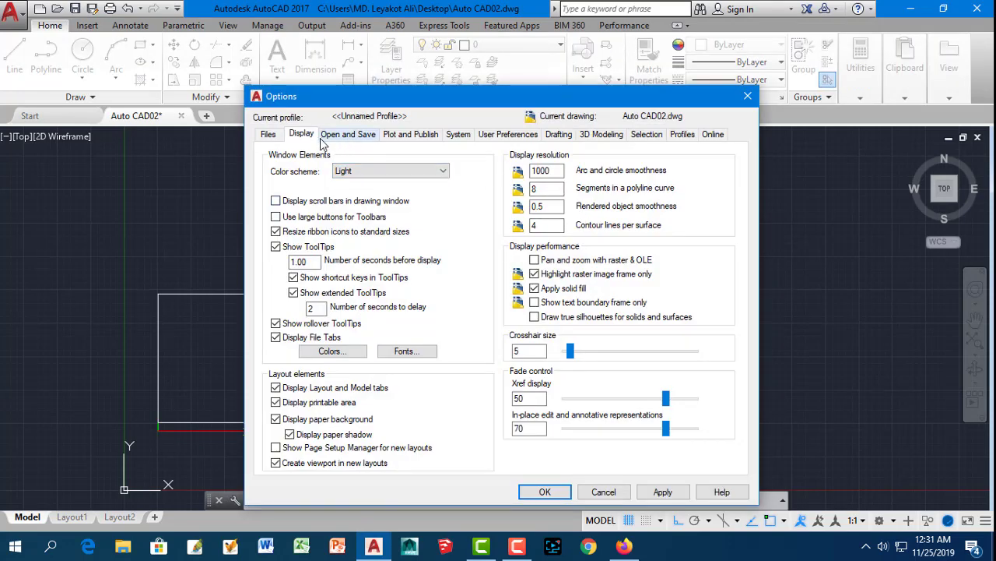
click(348, 136)
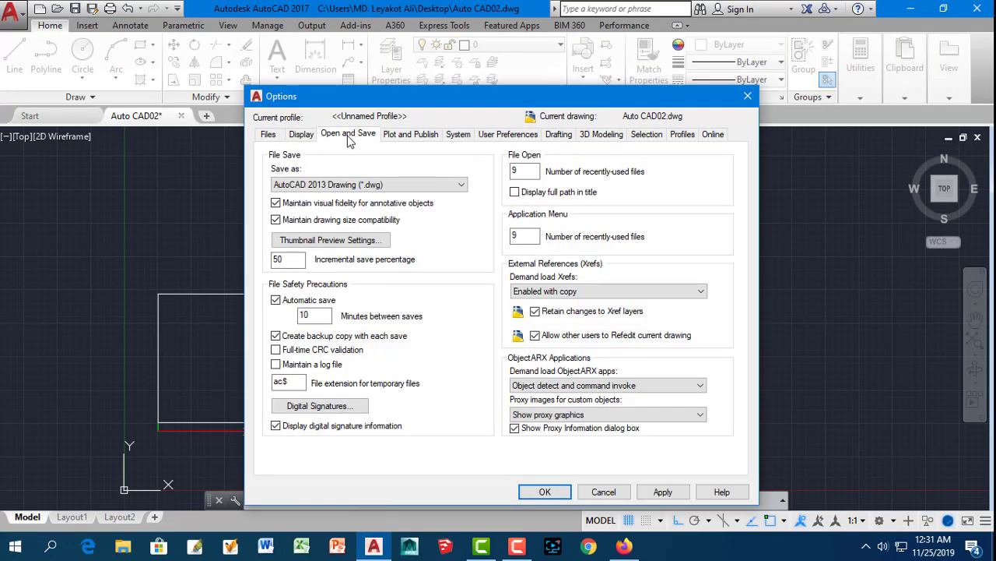
click(295, 186)
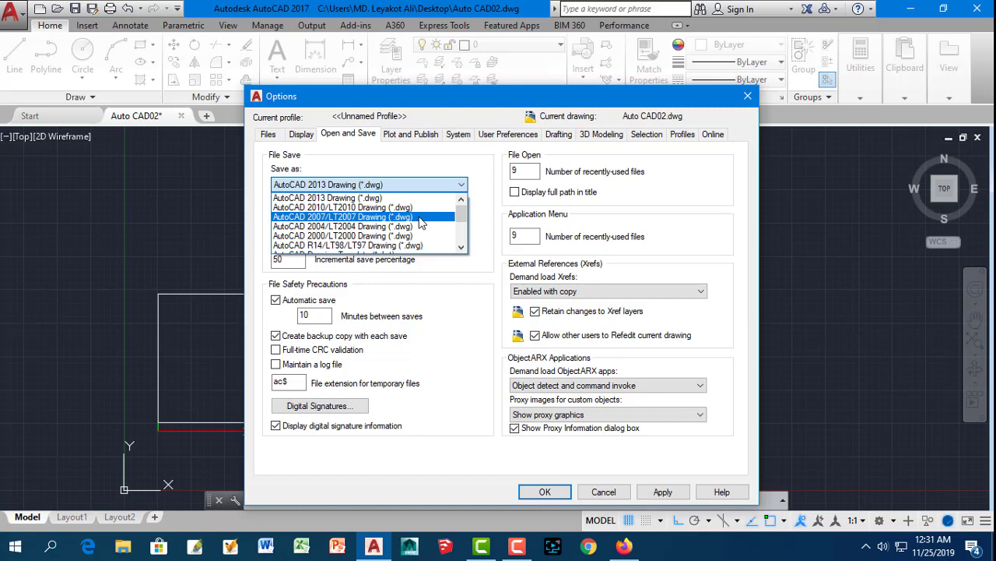
click(422, 223)
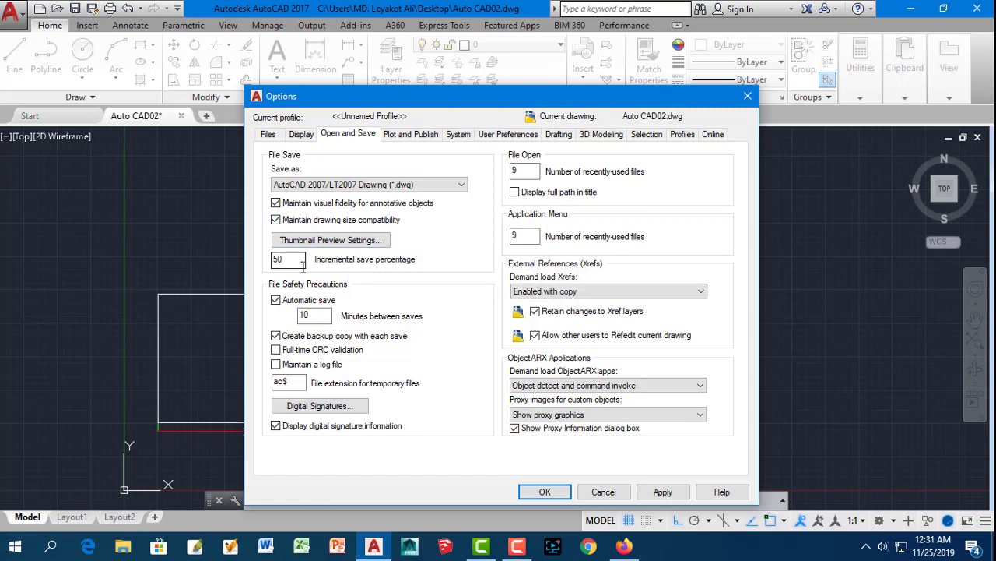
double_click(311, 316)
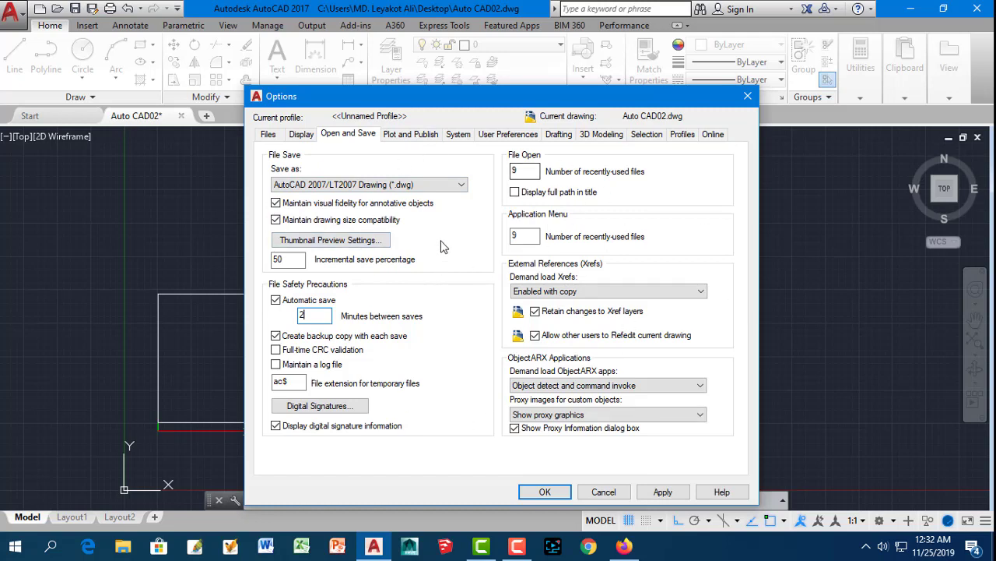
click(421, 140)
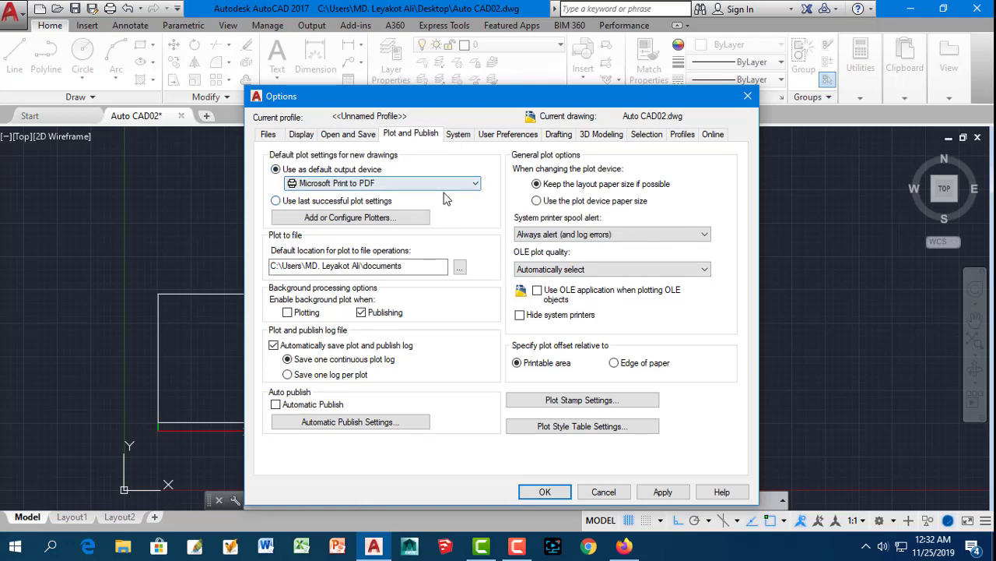
Review the System and User Preferences settings, ending on the Drafting tab
click(458, 135)
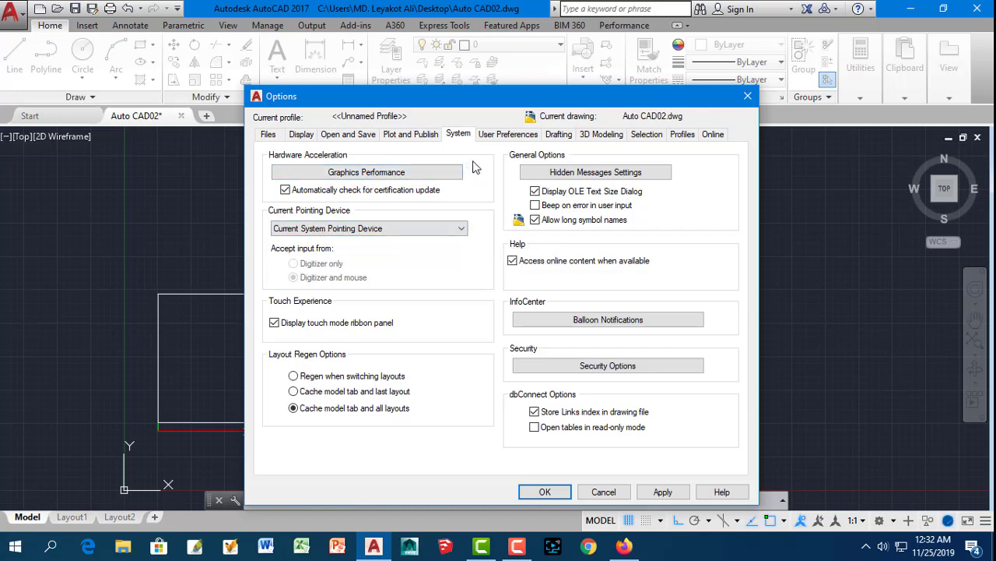
click(507, 137)
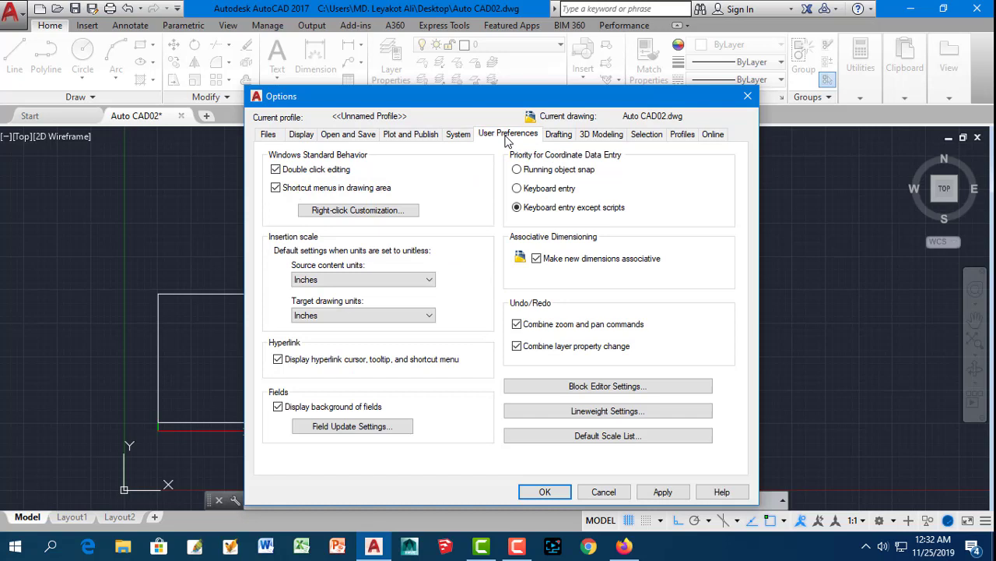
click(567, 138)
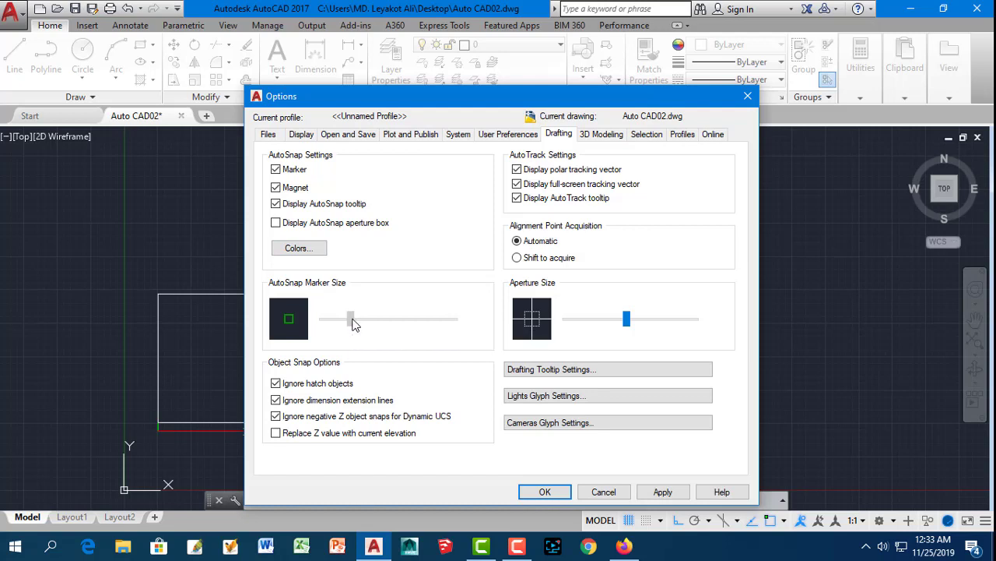
Drag the AutoSnap Marker Size and Aperture Size sliders slightly to the right
drag(351, 321, 366, 323)
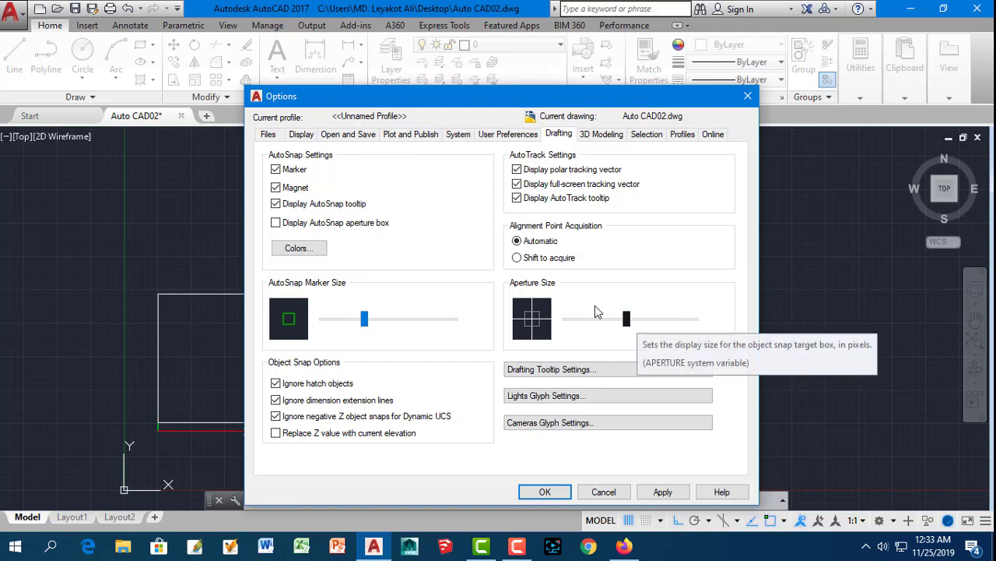
drag(626, 320, 638, 322)
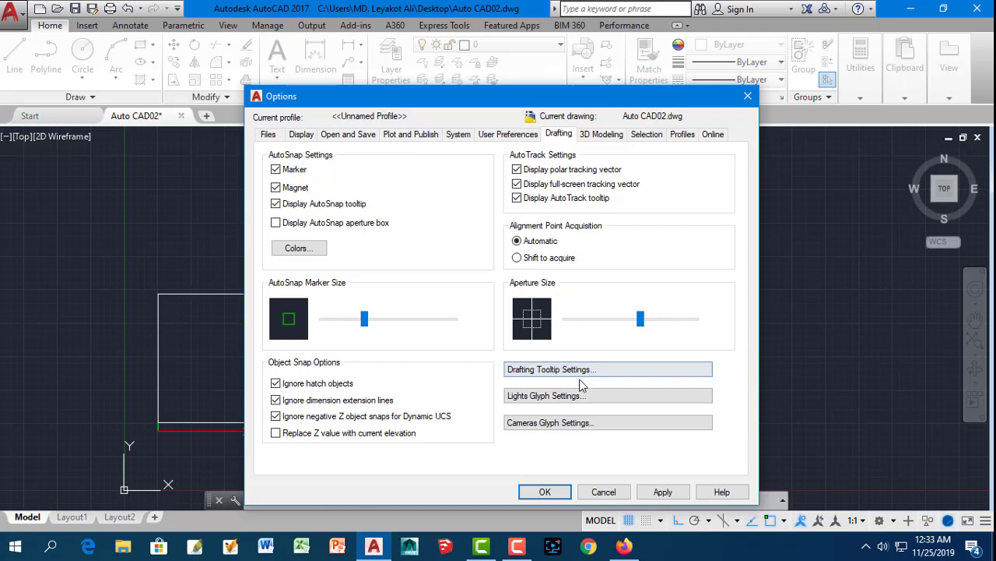
click(601, 135)
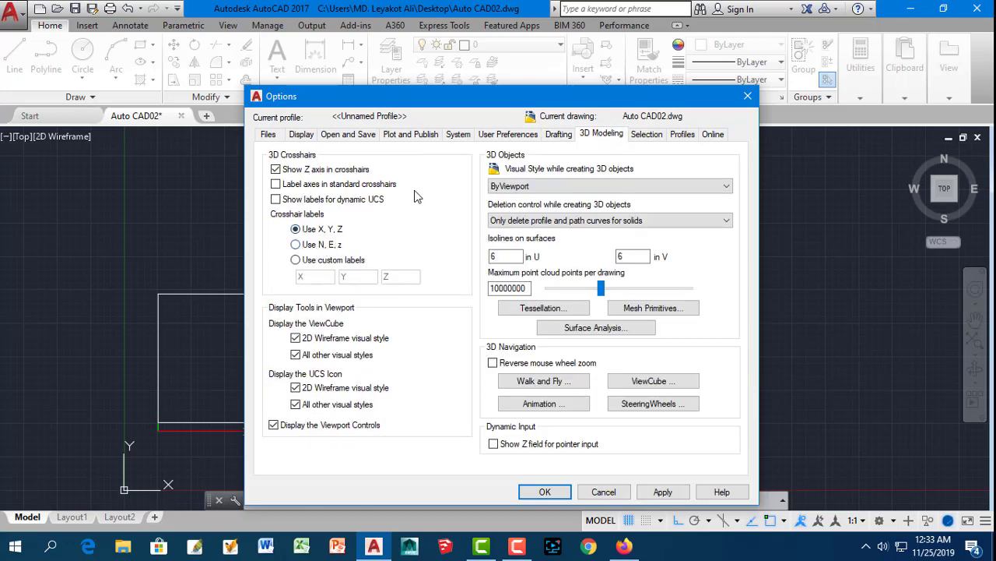
Enlarge the Selection tab's pickbox size, then review the Profiles and Online tabs
click(643, 137)
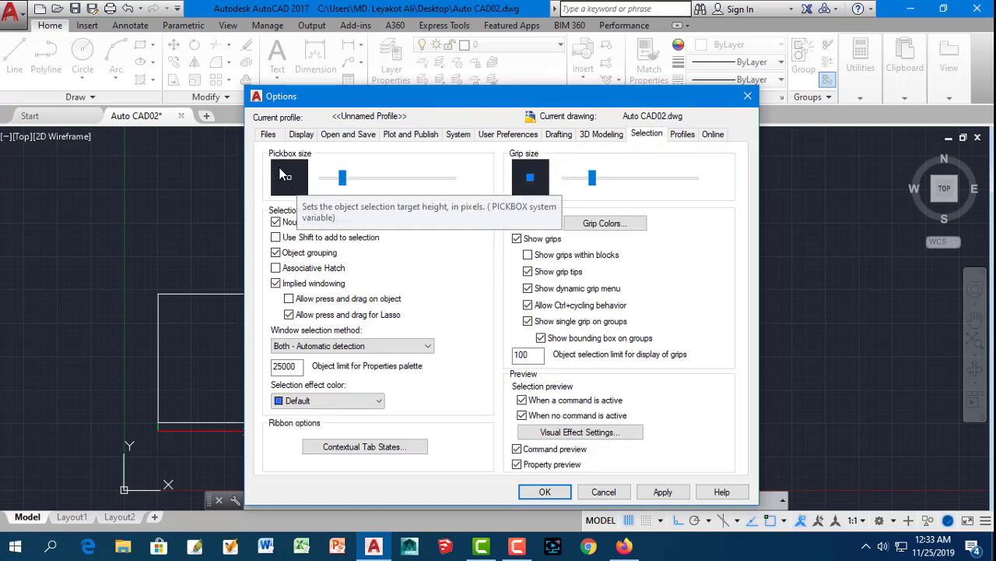
drag(343, 184, 362, 185)
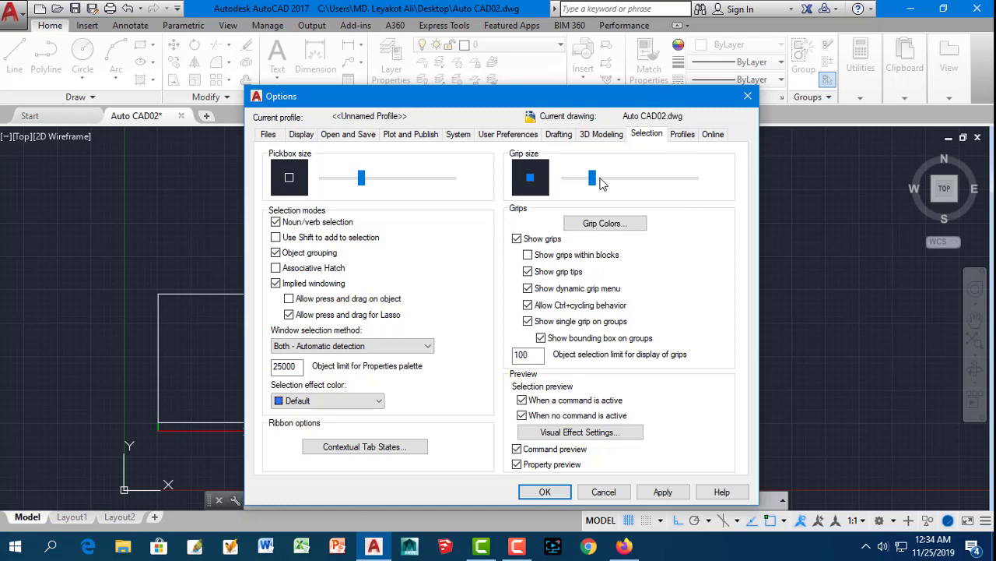
drag(592, 178, 607, 180)
click(683, 137)
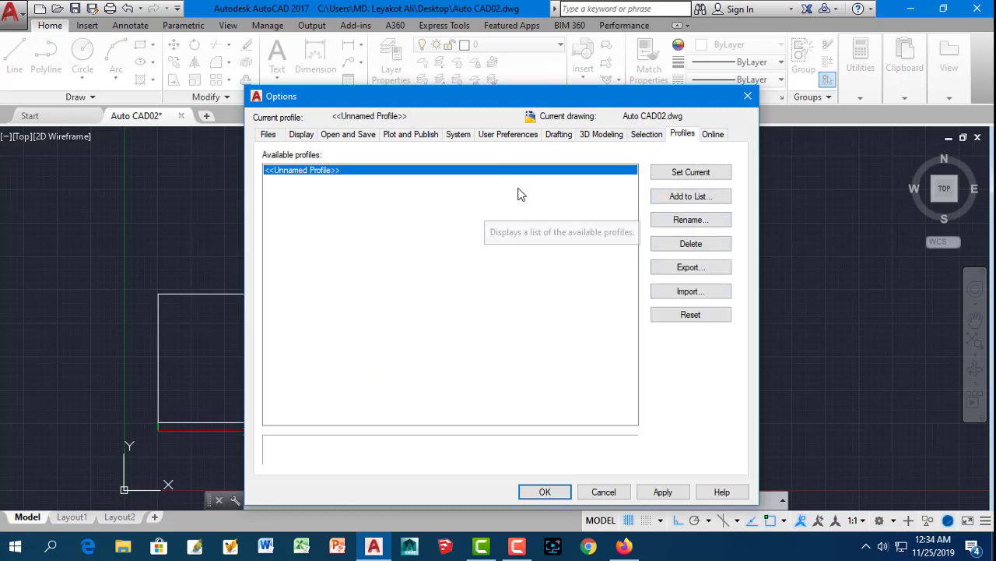
click(714, 135)
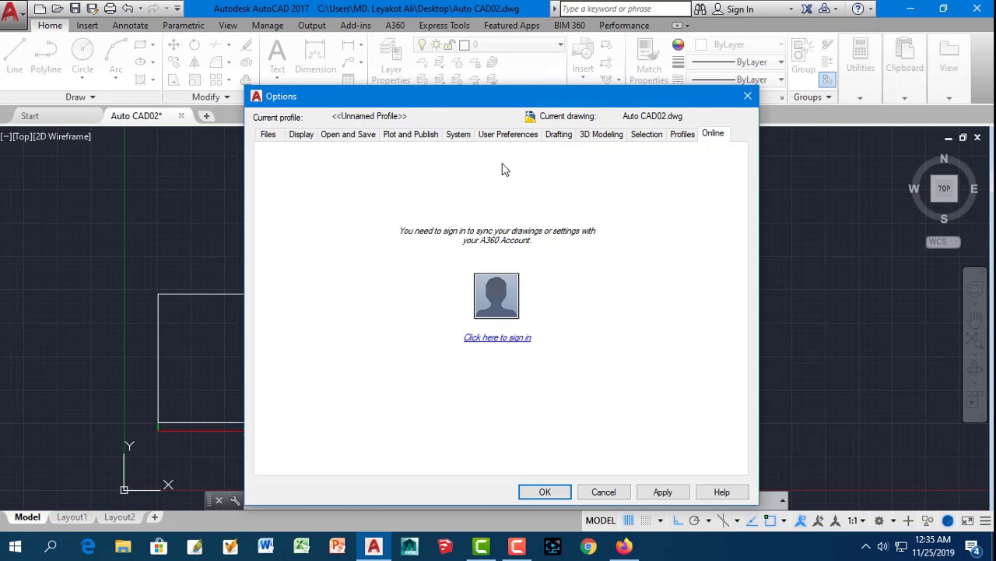
Apply the Options settings and close the dialog to return to the rectangle drawing
click(269, 133)
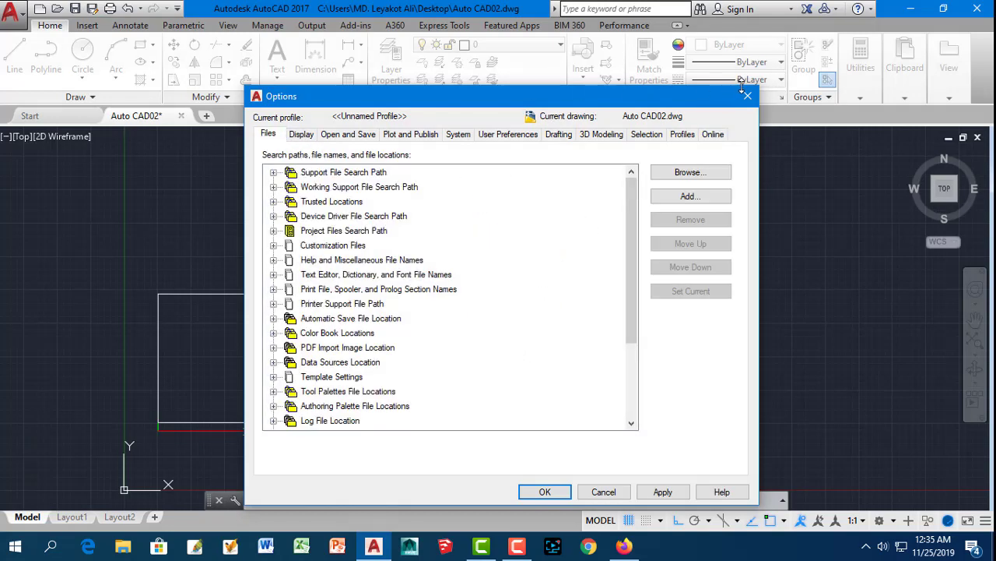
click(661, 495)
click(545, 491)
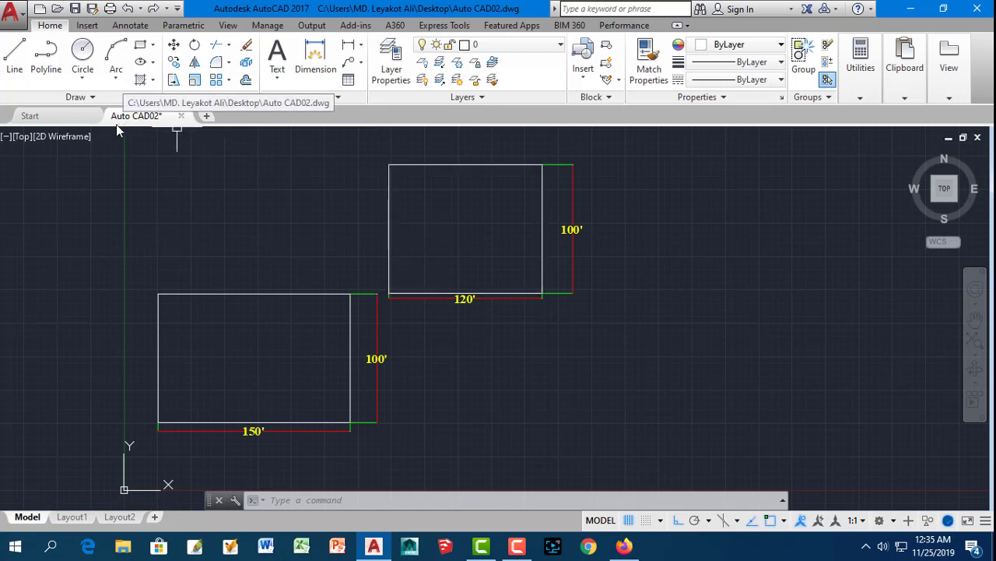
Draw a radius 6 circle centred where the 120' rectangle's lower-right corner lines meet
click(81, 53)
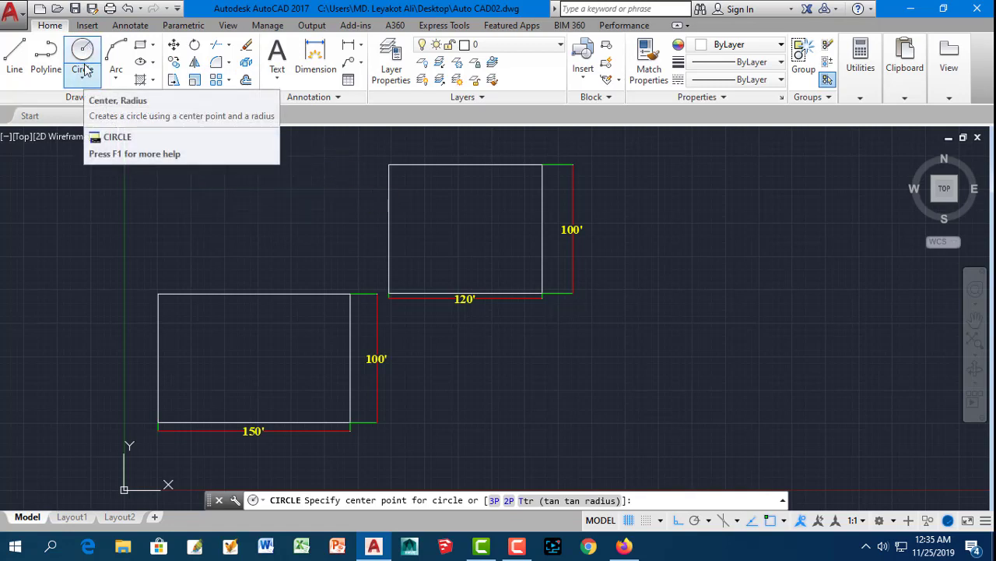
scroll(500, 358, down, 2)
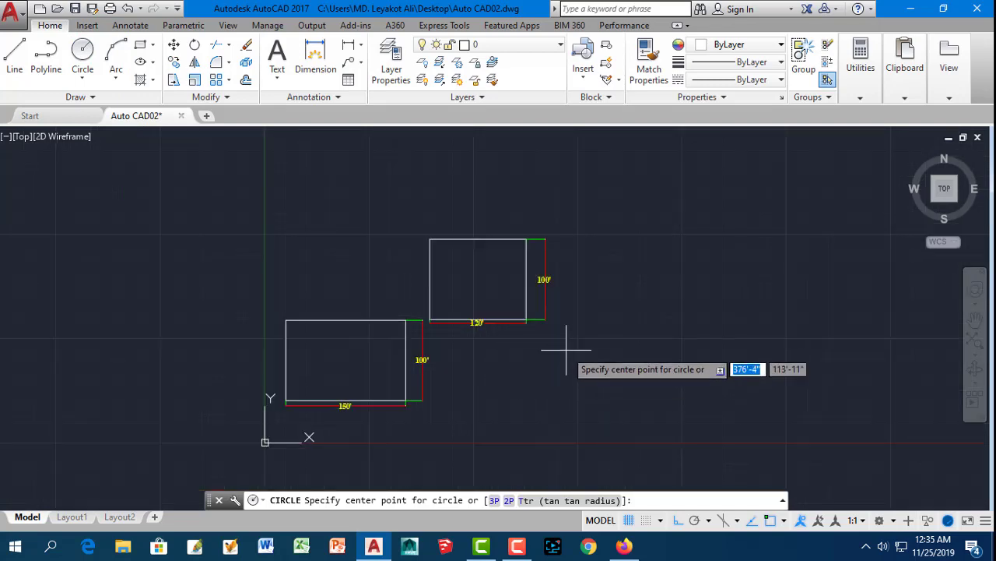
scroll(529, 323, up, 5)
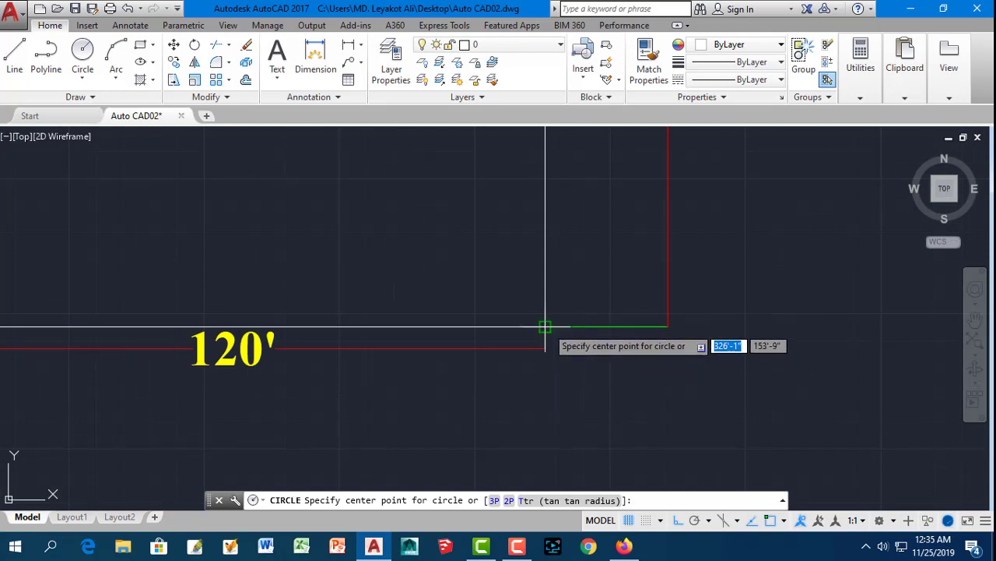
click(545, 327)
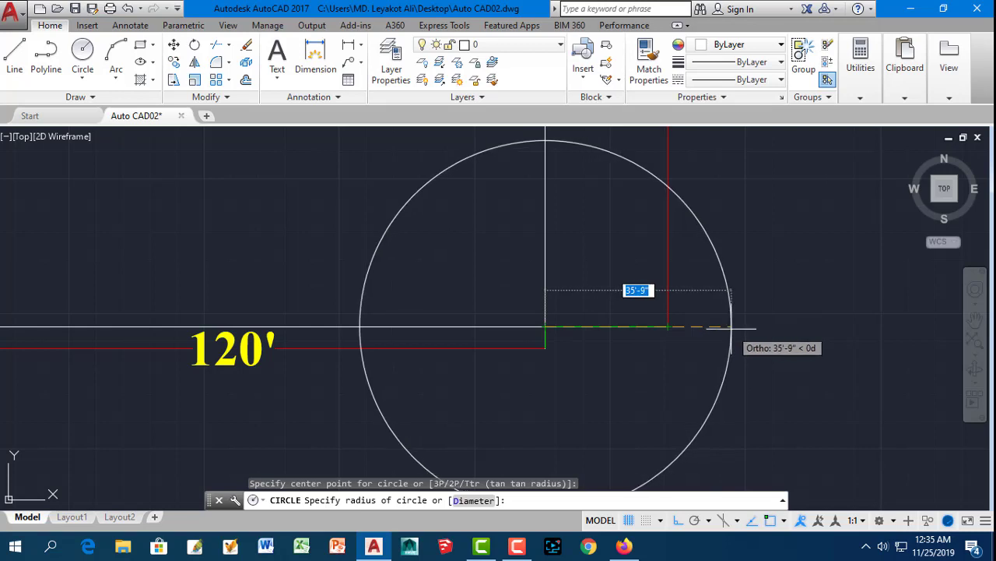
text(6)
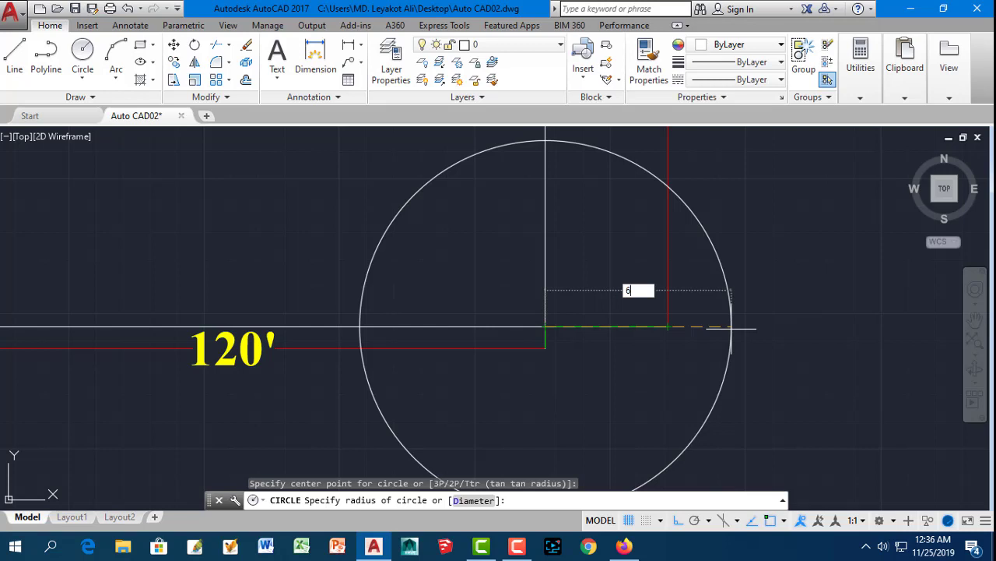
key(Return)
scroll(545, 333, up, 1)
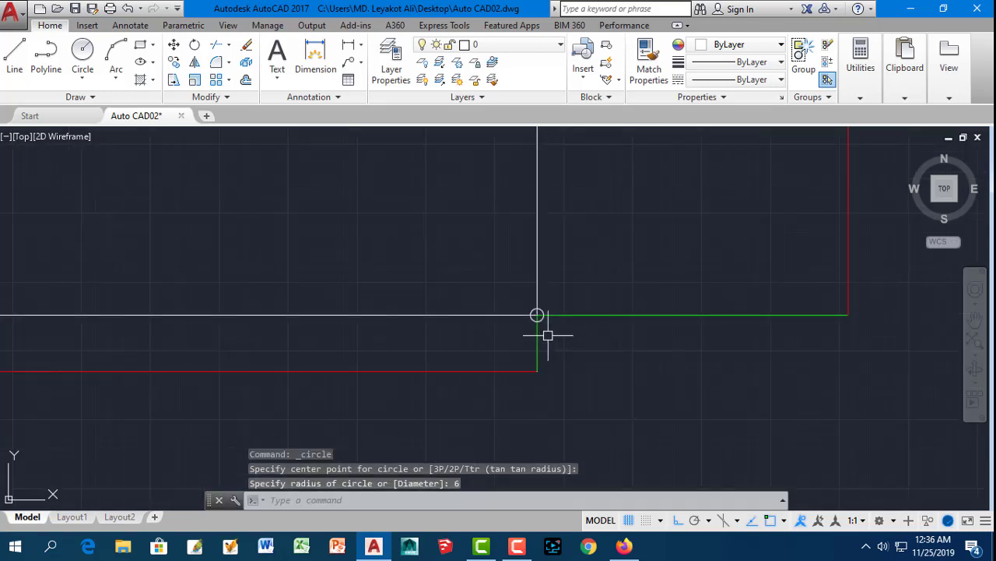
scroll(545, 333, up, 1)
scroll(541, 329, up, 2)
scroll(541, 329, up, 2)
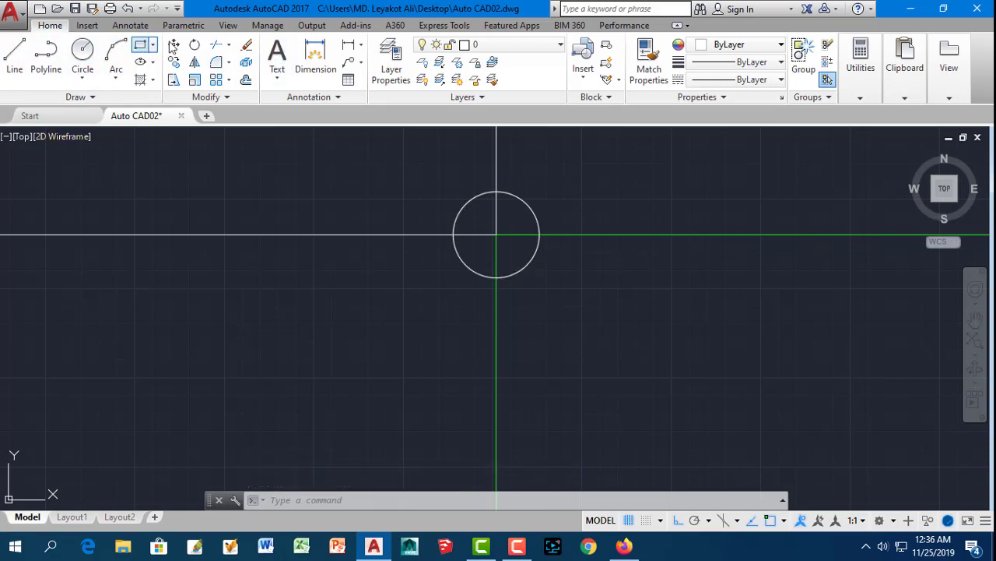
Trim the radius 6 circle using all edges, leaving a quarter arc inside the corner
click(218, 47)
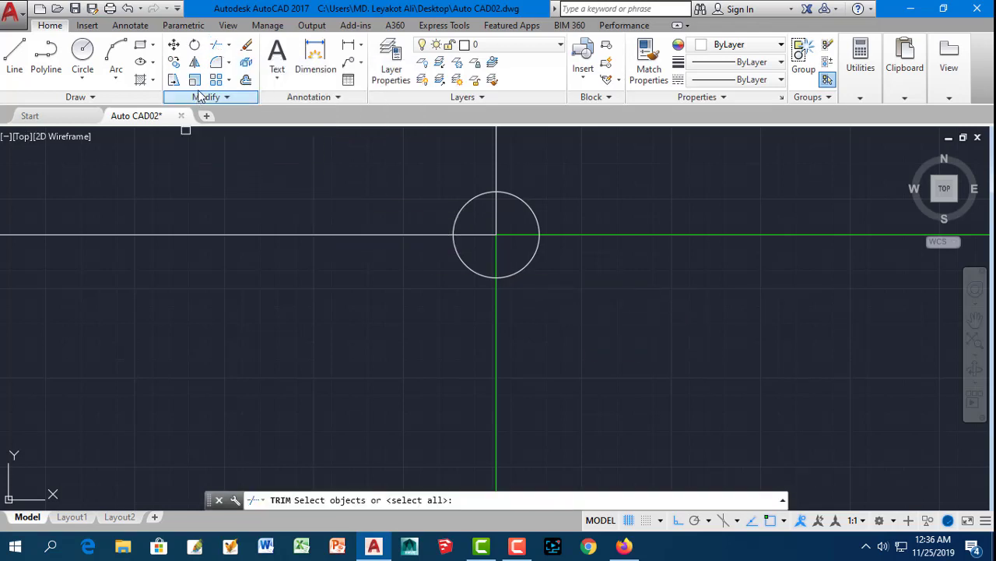
key(Return)
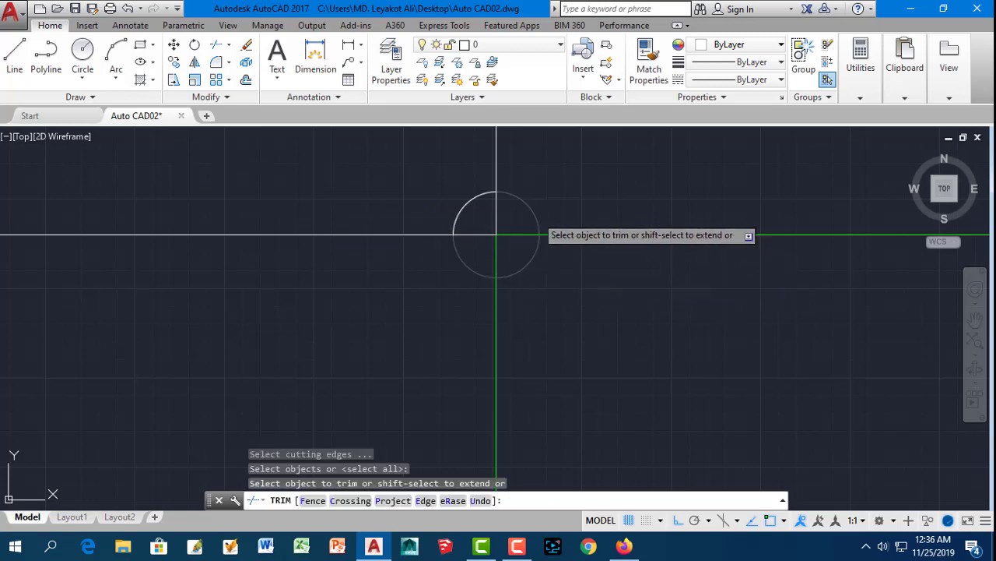
click(537, 218)
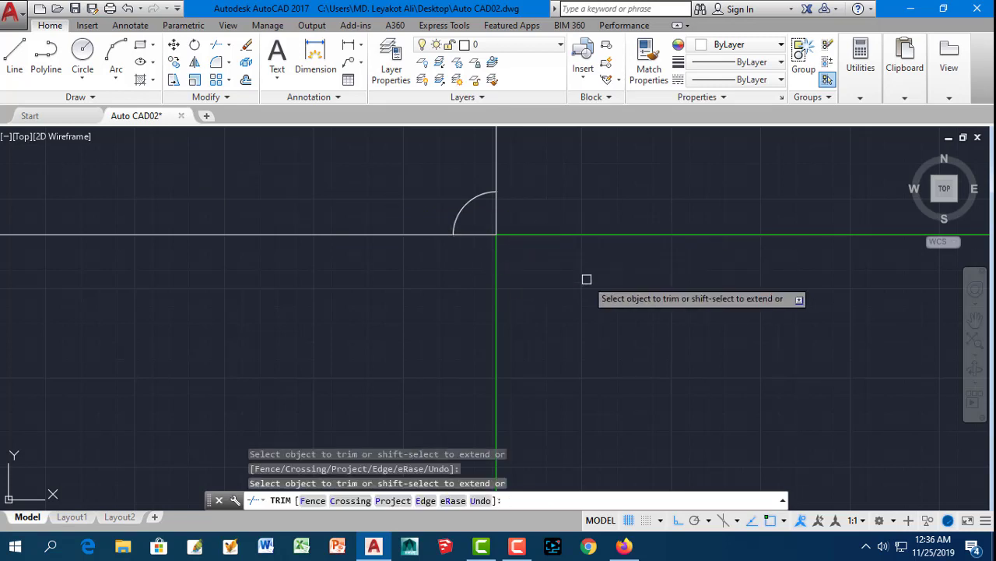
scroll(586, 279, down, 2)
scroll(570, 270, up, 3)
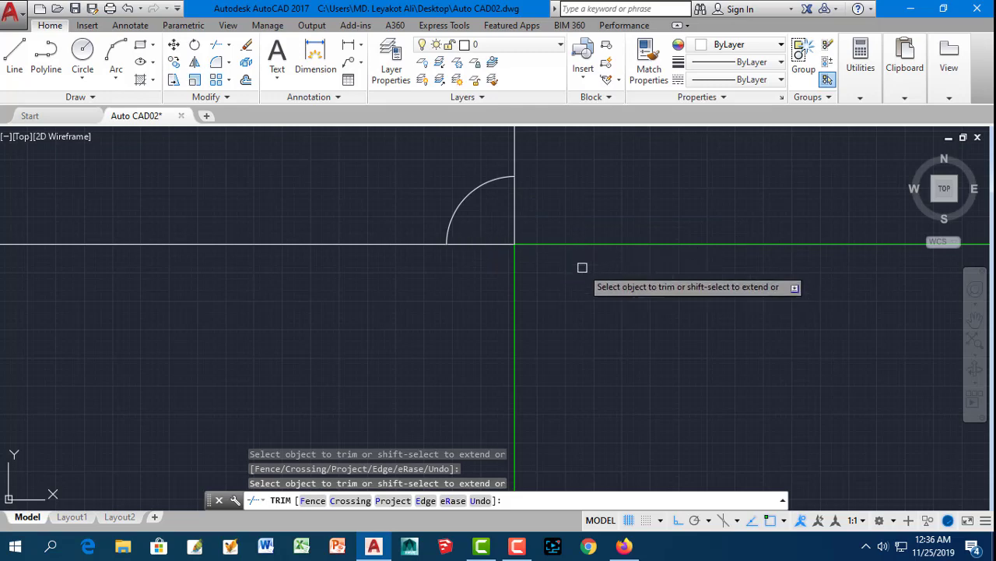
scroll(597, 304, down, 4)
scroll(596, 304, down, 5)
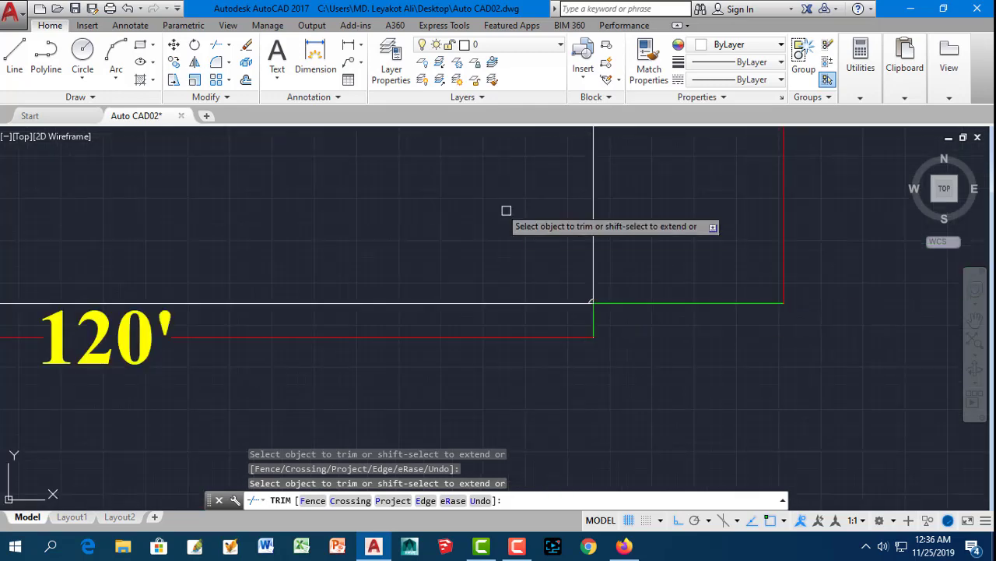
scroll(460, 211, down, 4)
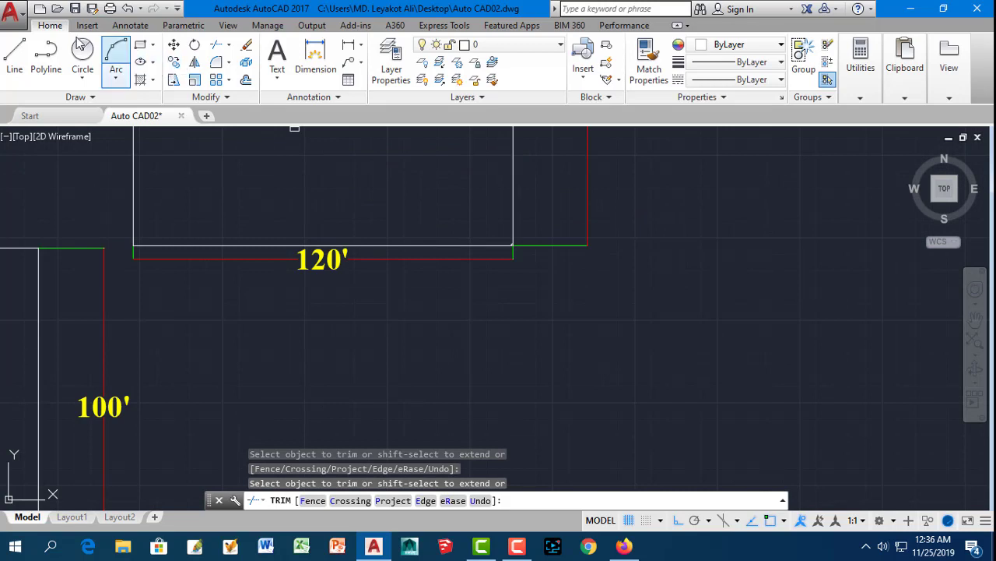
Draw a three-point arc with Ortho off right of the 120' rectangle, then select it
click(116, 78)
scroll(372, 222, down, 4)
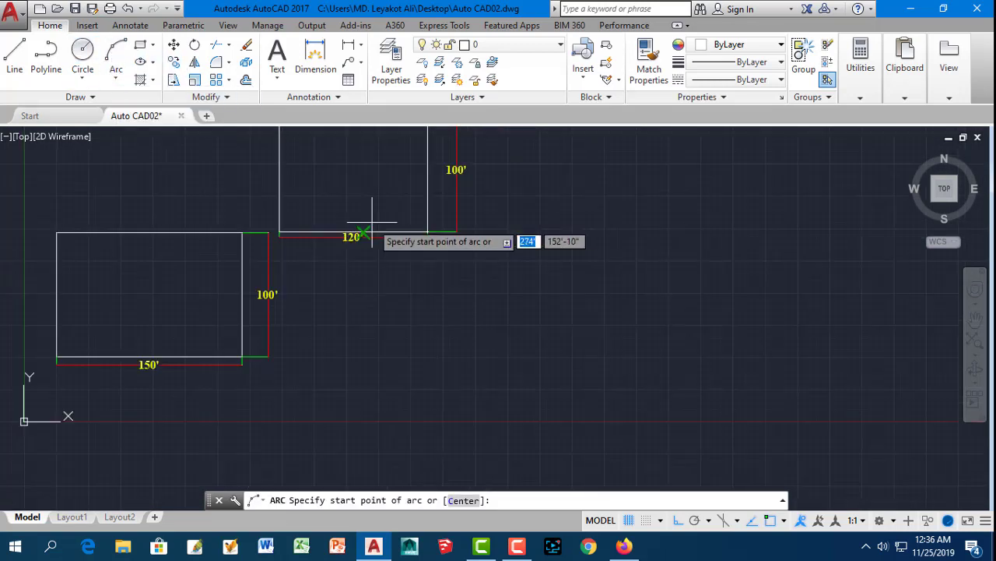
scroll(372, 222, down, 2)
scroll(485, 240, up, 4)
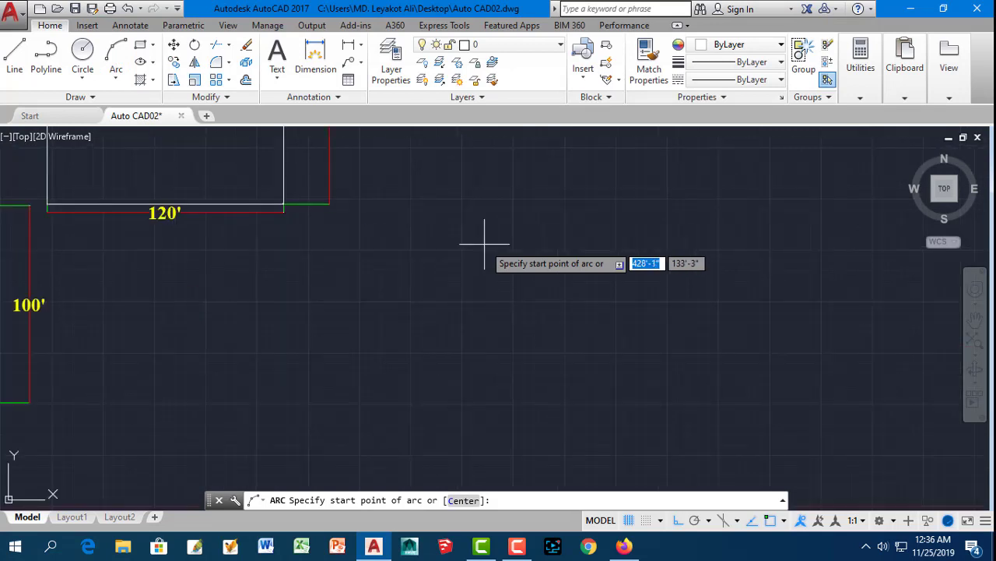
click(439, 261)
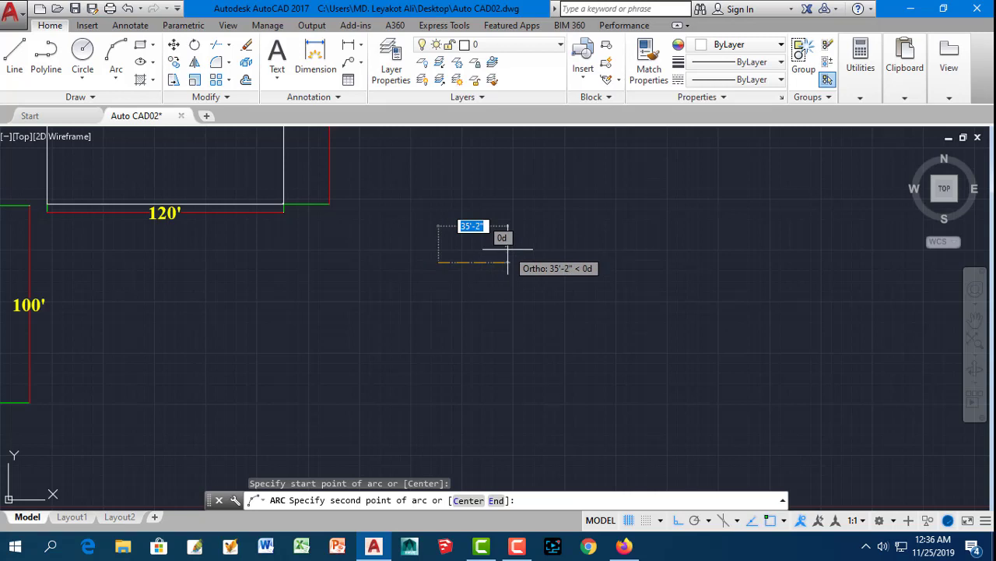
key(F8)
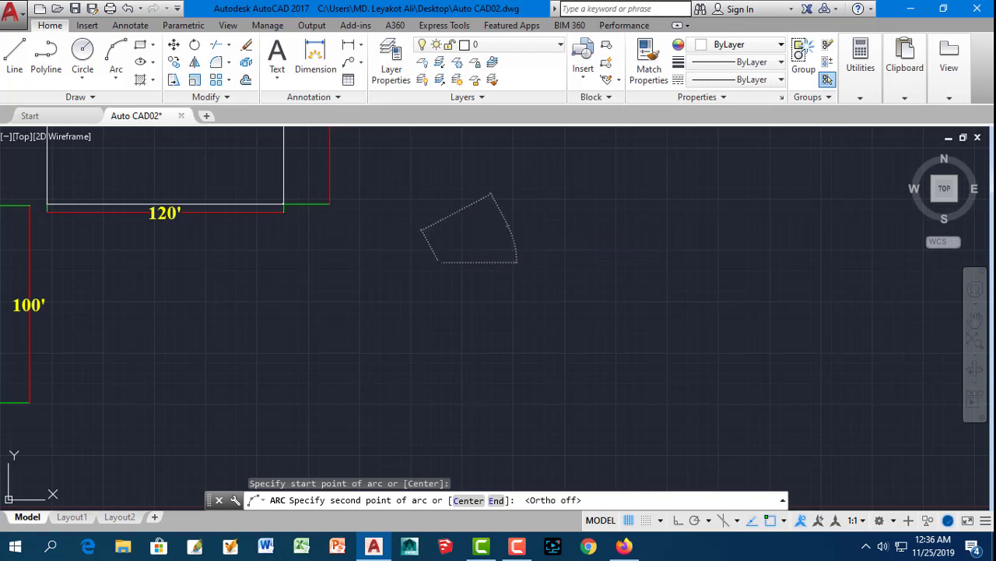
click(508, 226)
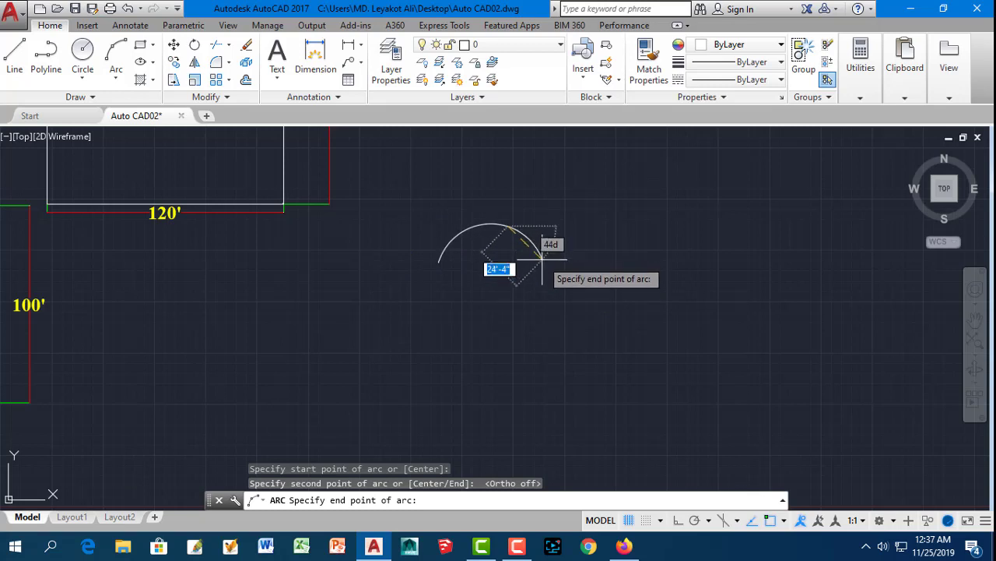
click(542, 259)
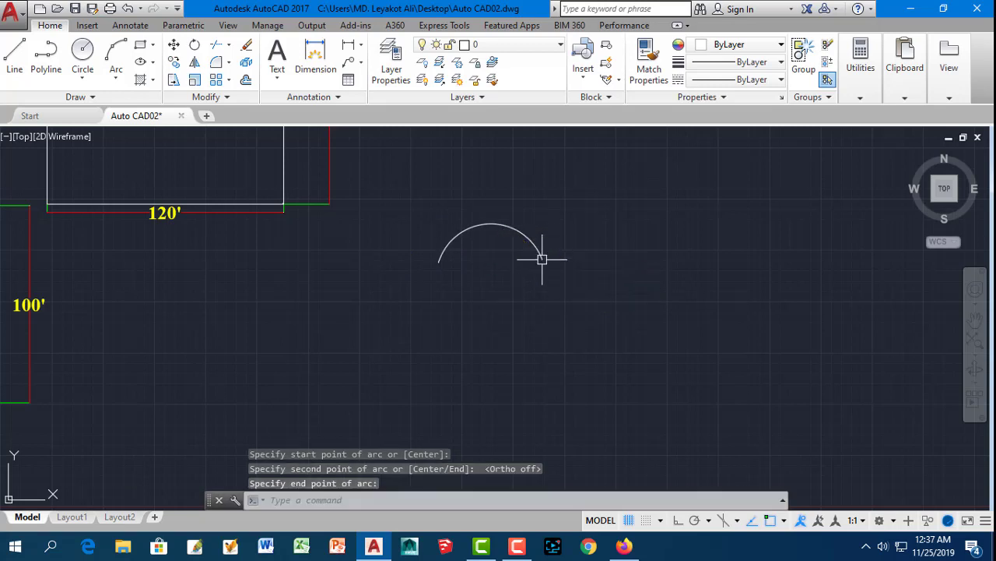
scroll(487, 224, up, 3)
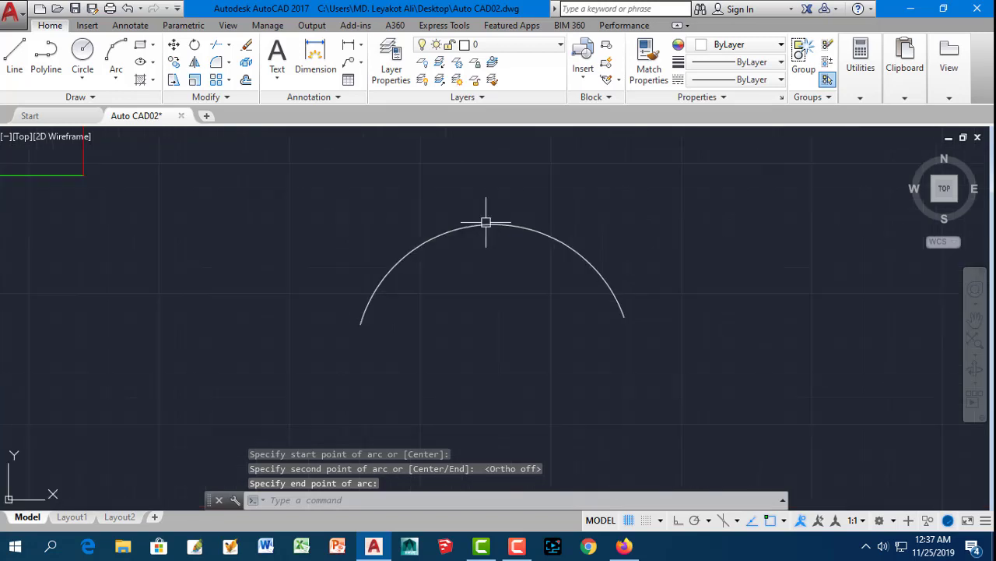
click(495, 228)
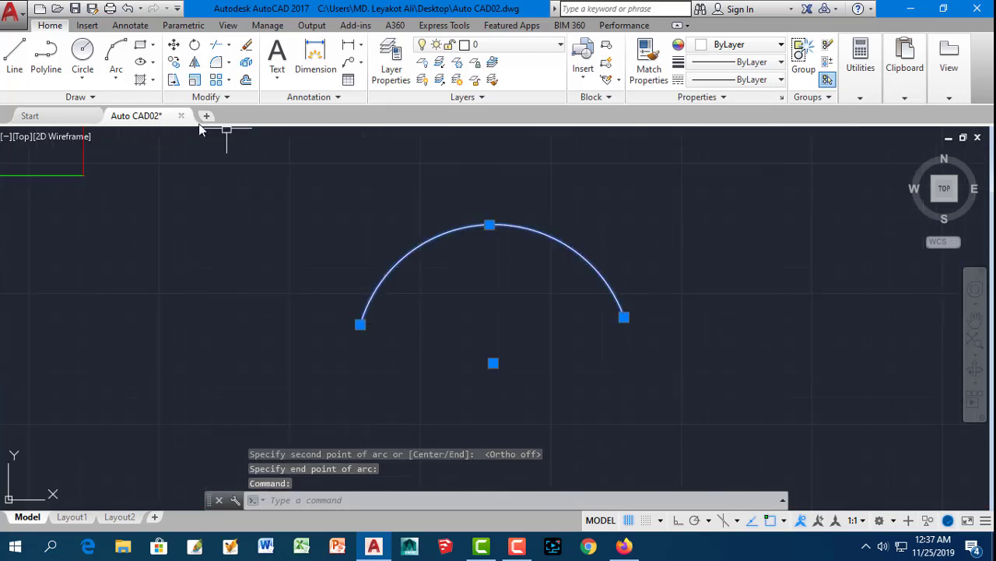
click(116, 78)
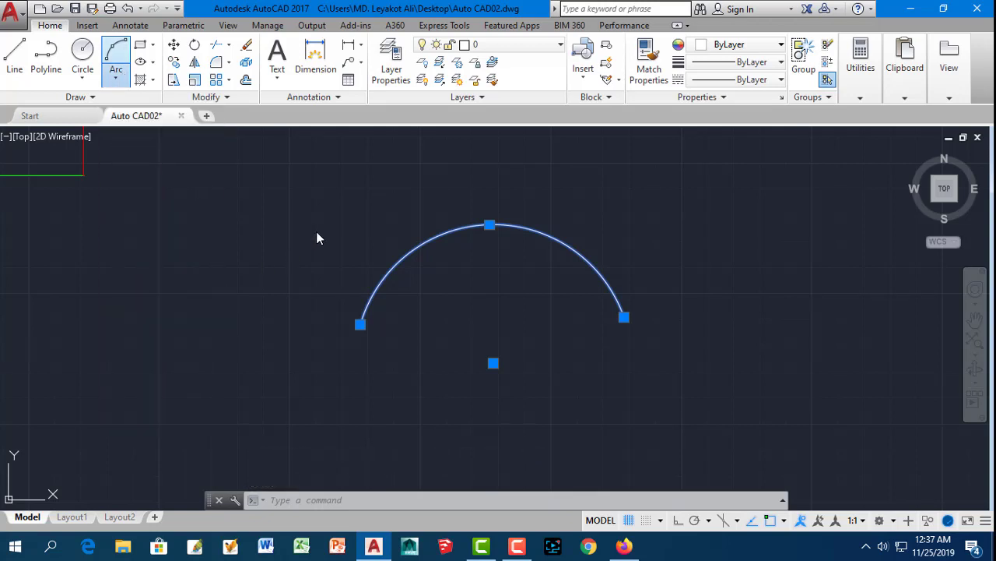
click(638, 217)
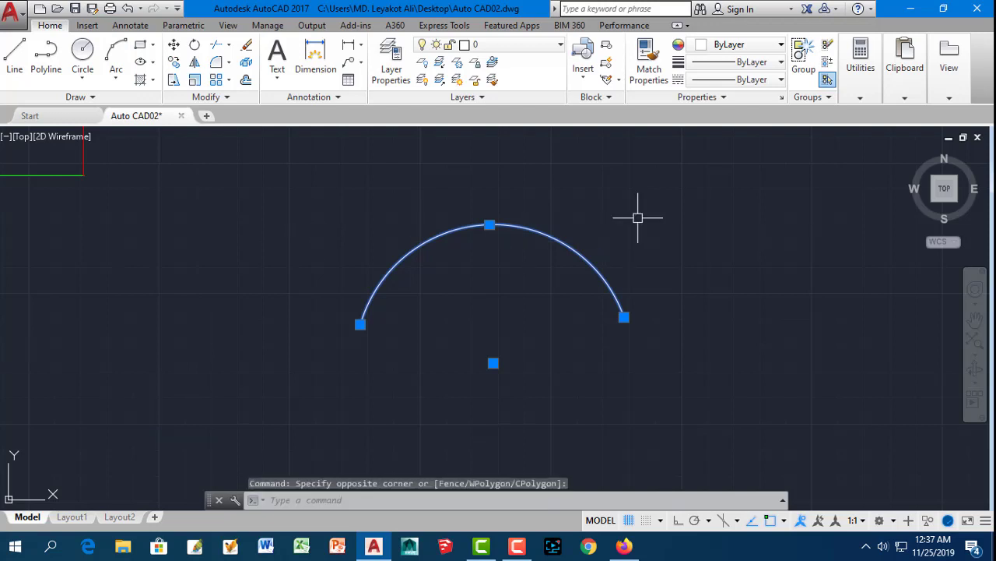
key(Escape)
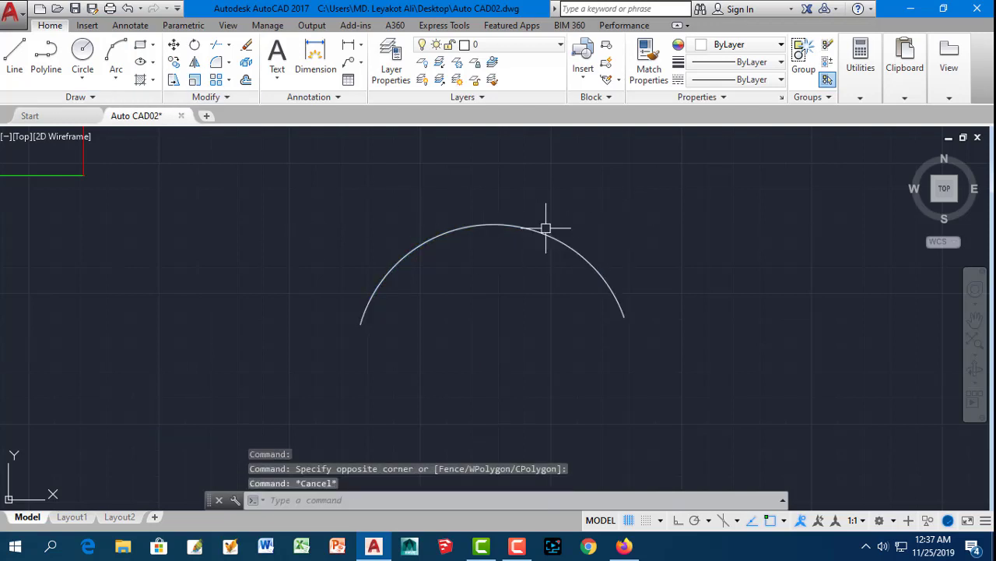
click(527, 233)
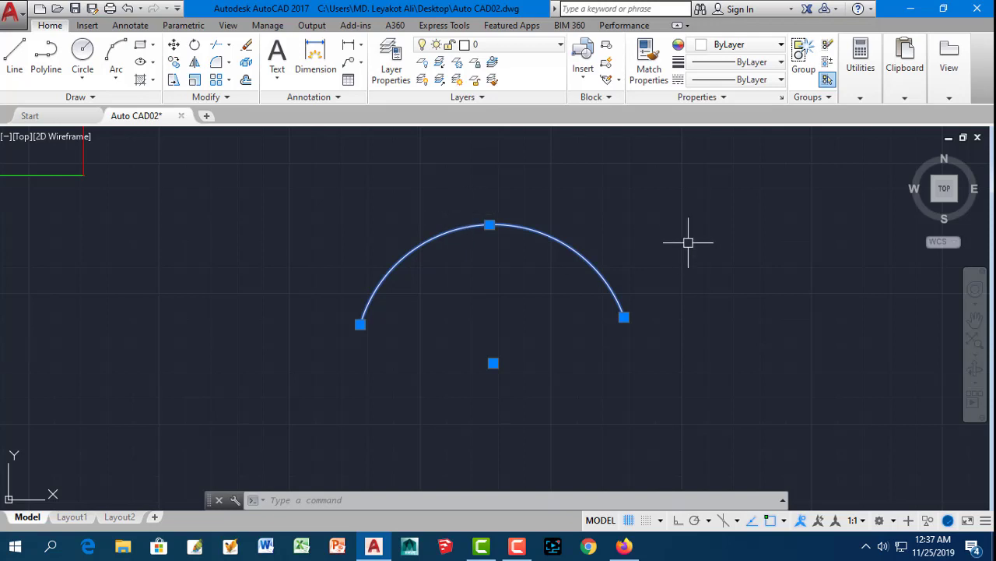
key(Escape)
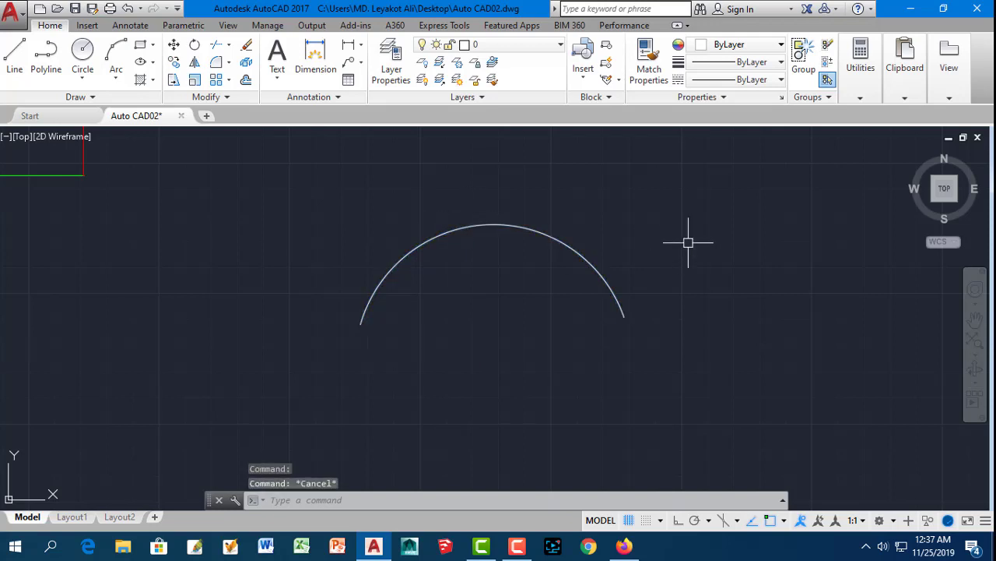
scroll(688, 242, down, 2)
scroll(689, 242, down, 5)
scroll(688, 242, down, 2)
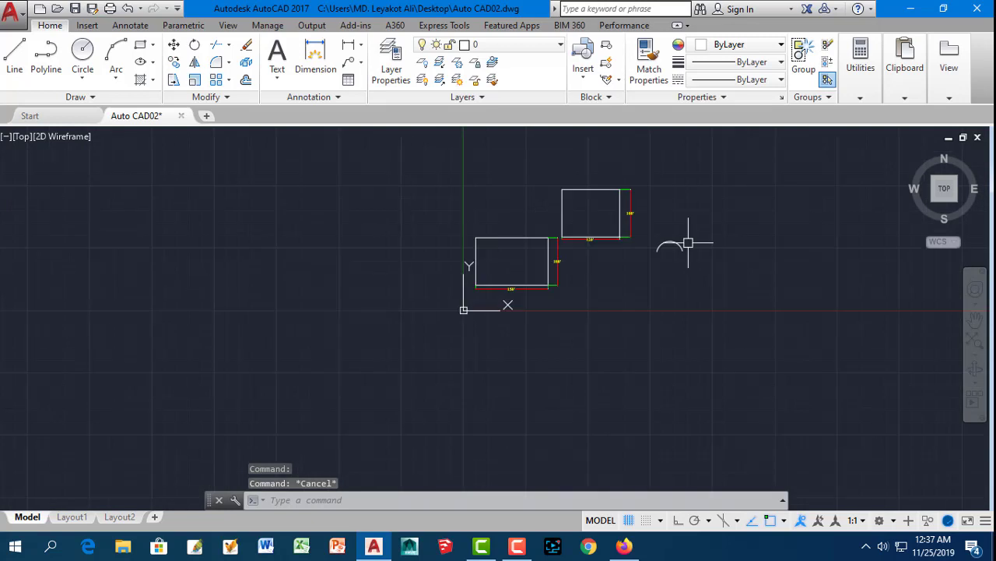
Start a centre-based ellipse left of the rectangles with Ortho on, then cancel it
click(153, 62)
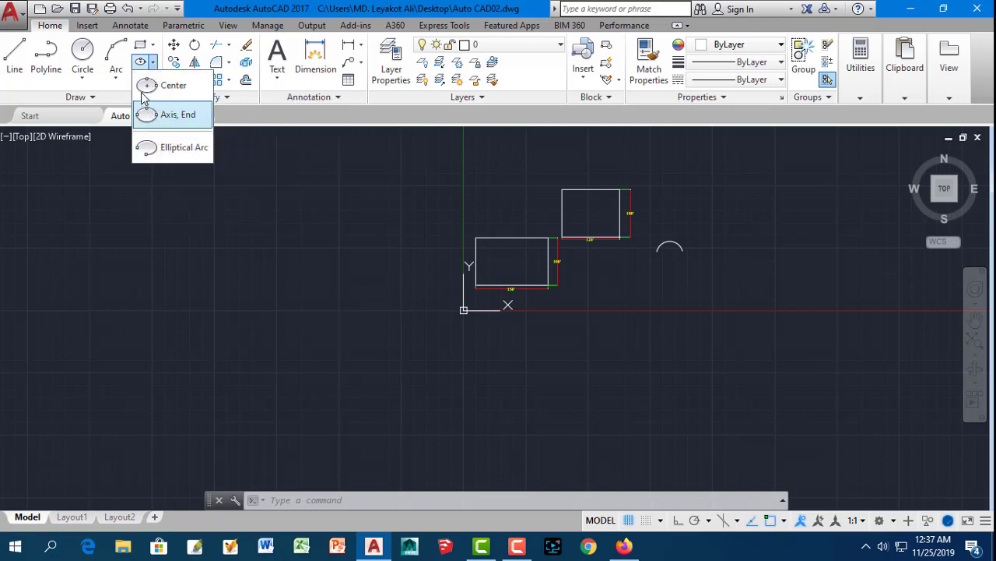
click(144, 86)
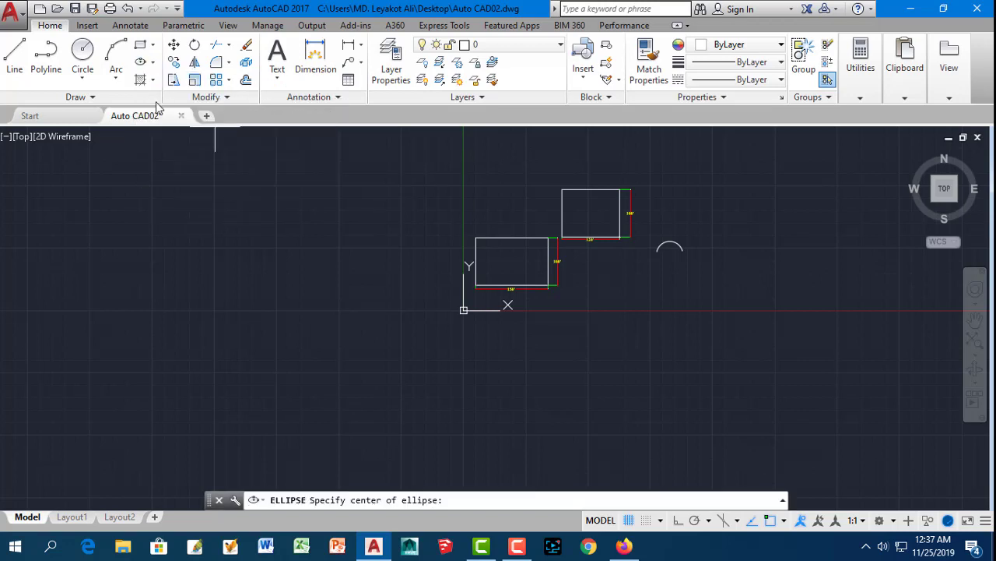
click(264, 238)
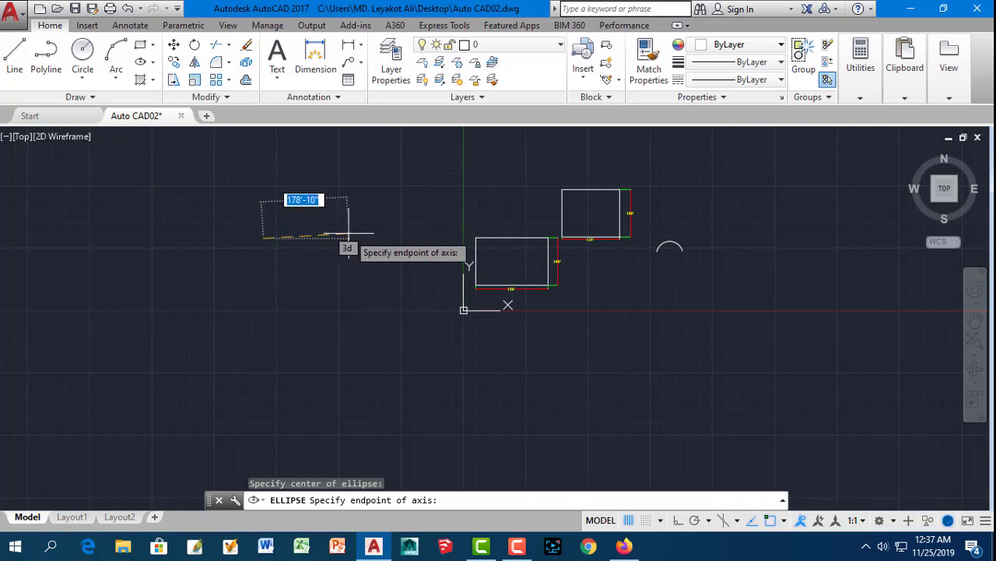
key(F8)
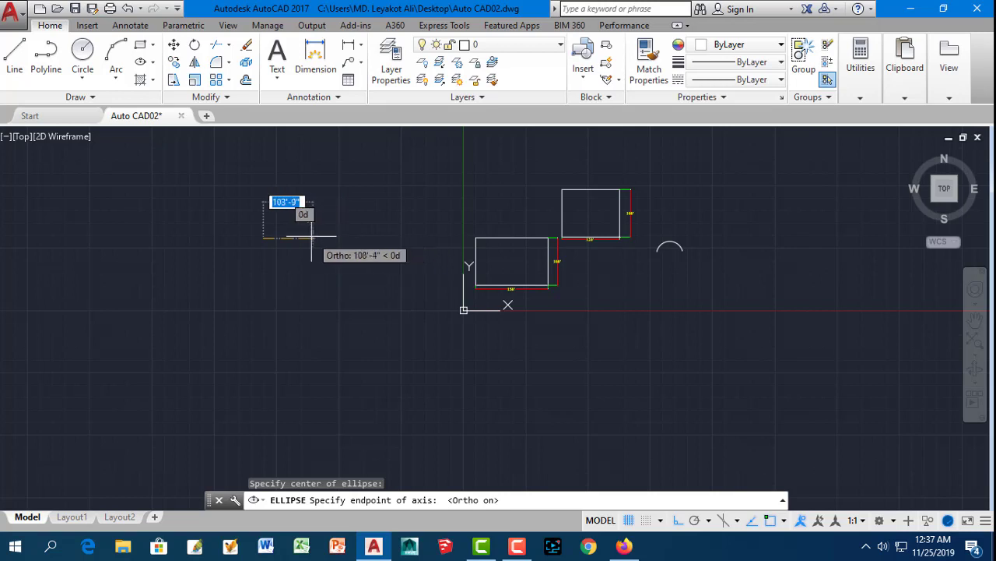
click(309, 237)
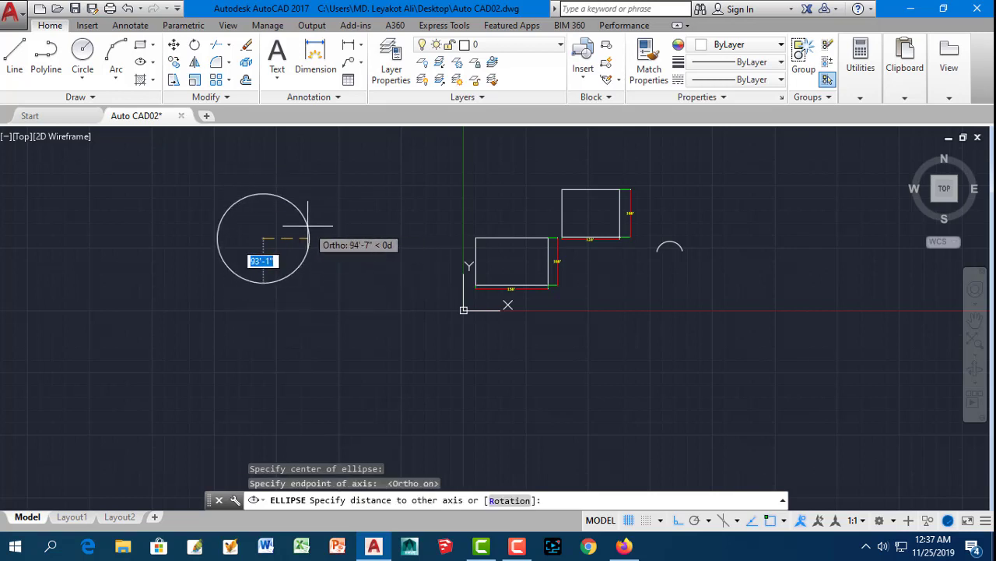
key(Escape)
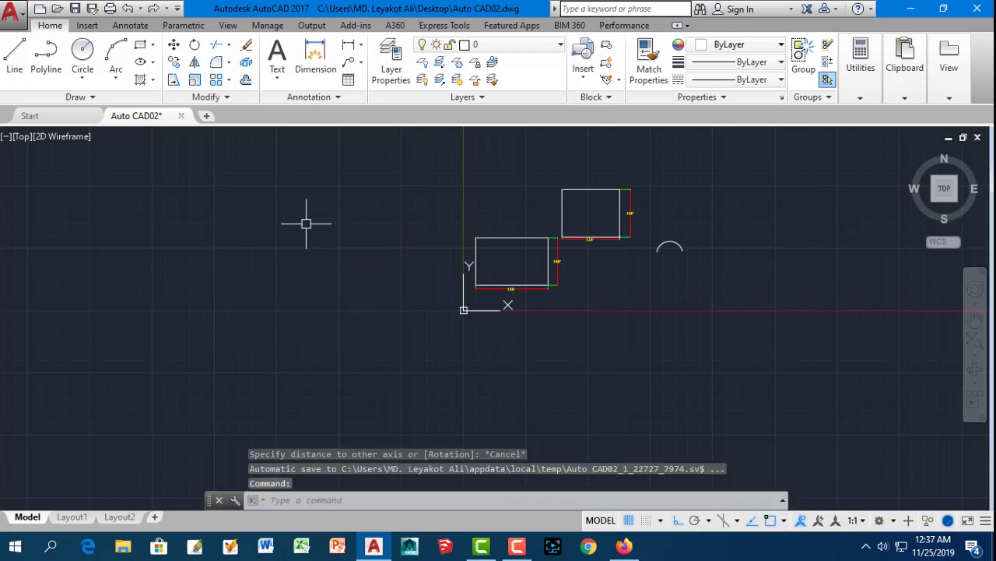
Place a new ellipse centre left of the rectangles and give it a 10' first axis
click(142, 63)
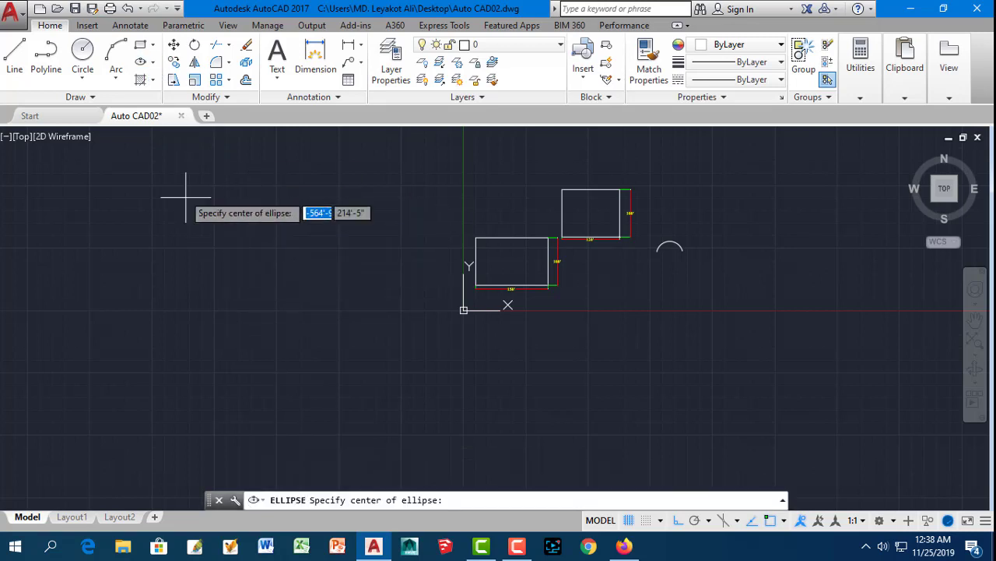
click(218, 263)
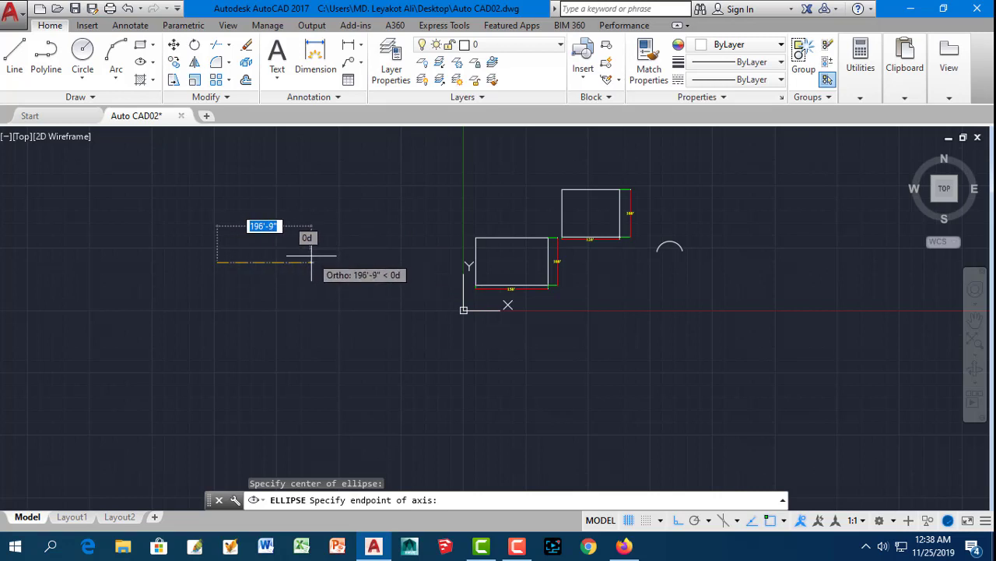
text(10)
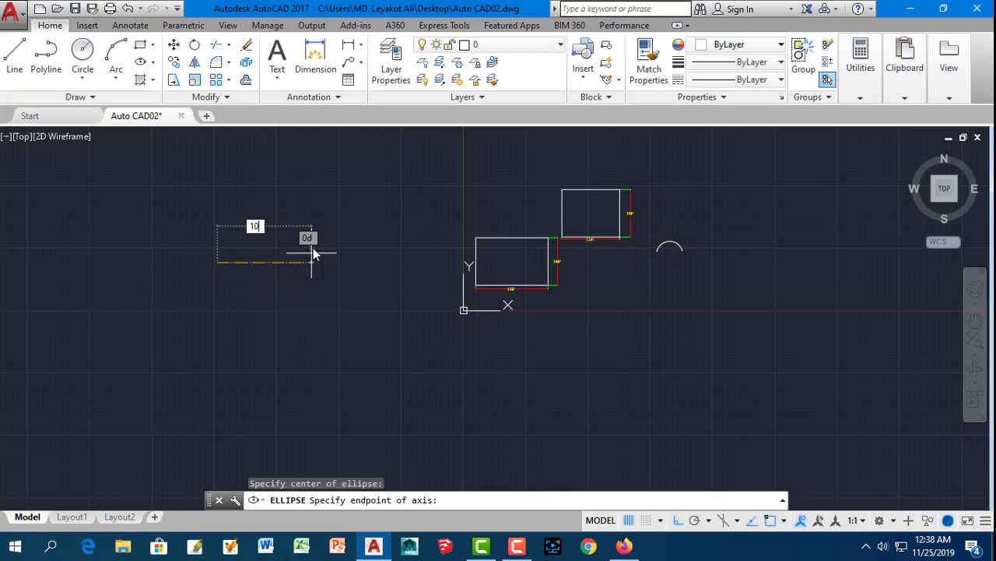
text(')
key(Return)
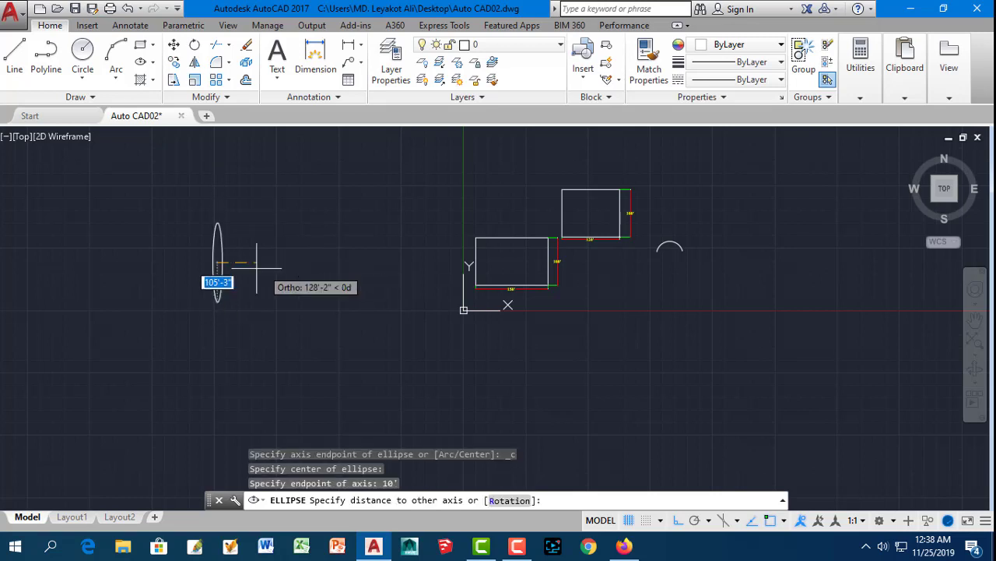
Correct the mistyped entry and enter 5' as the other-axis distance to complete the ellipse
scroll(215, 257, up, 2)
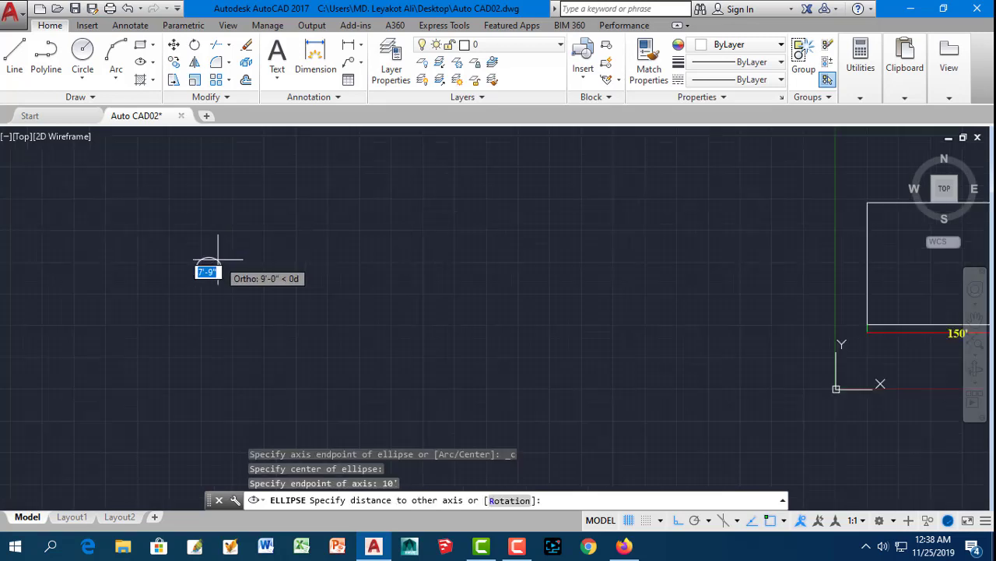
scroll(208, 277, up, 2)
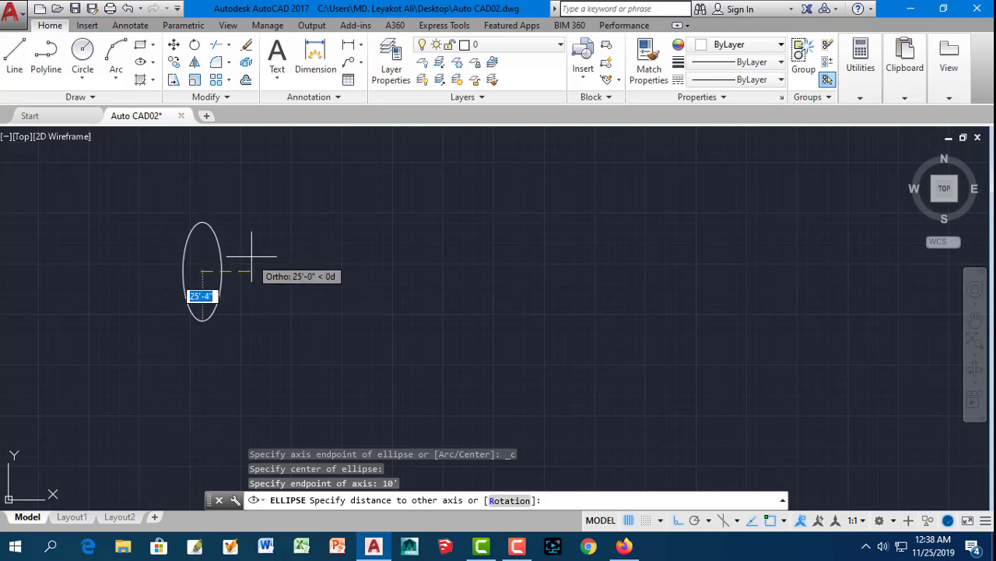
text(12)
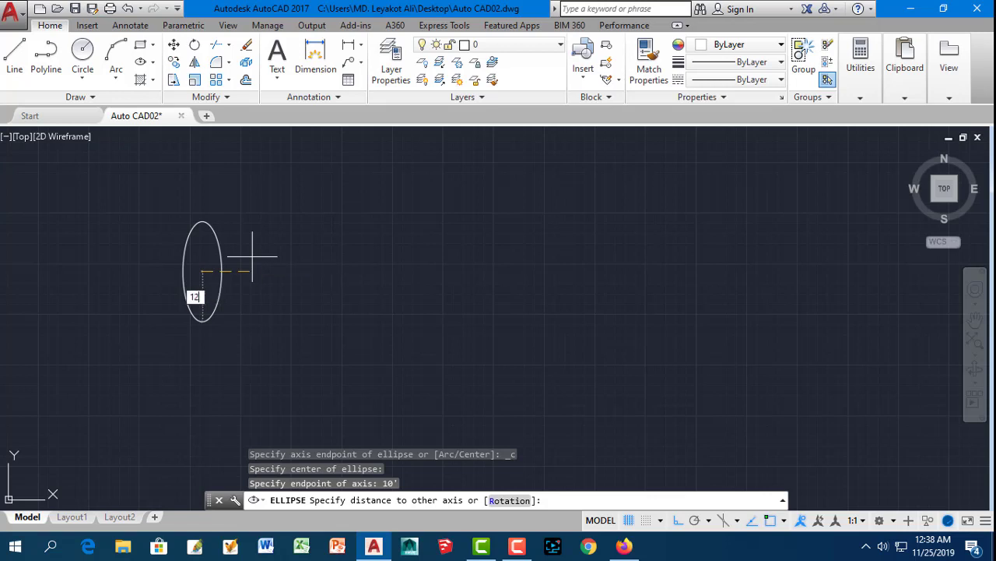
scroll(252, 257, up, 2)
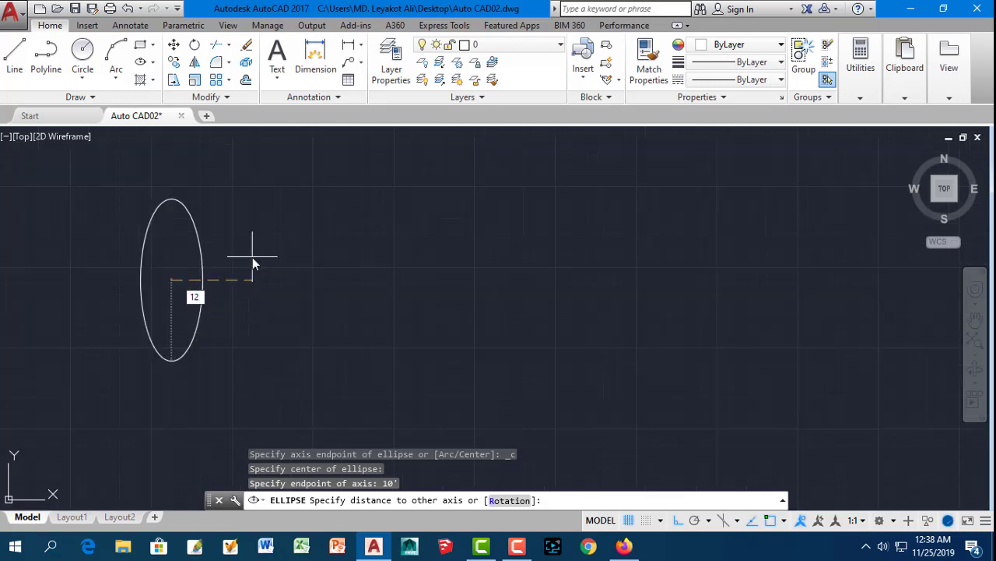
text(;)
key(Return)
key(BackSpace)
text(5)
text(5)
key(Return)
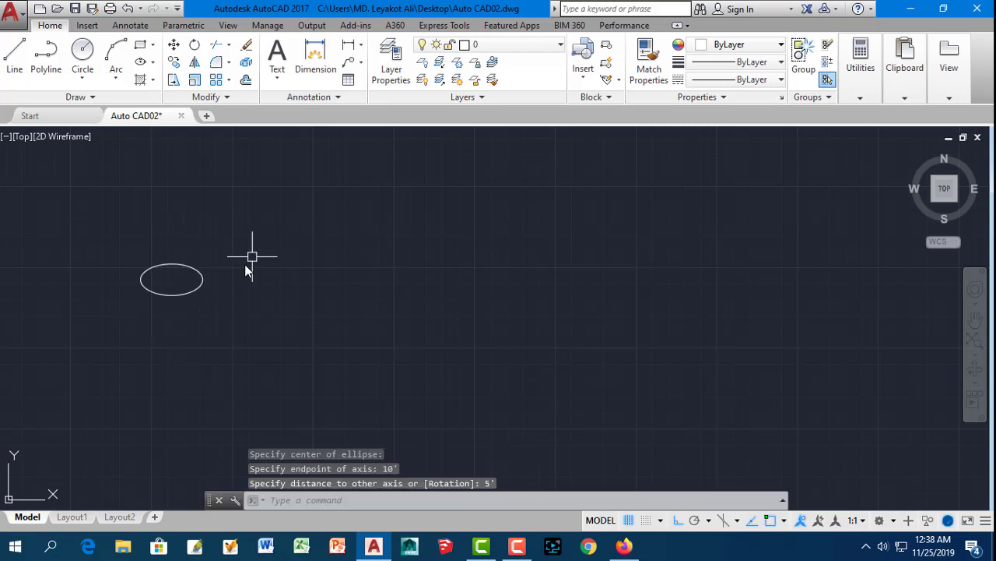
scroll(162, 286, up, 5)
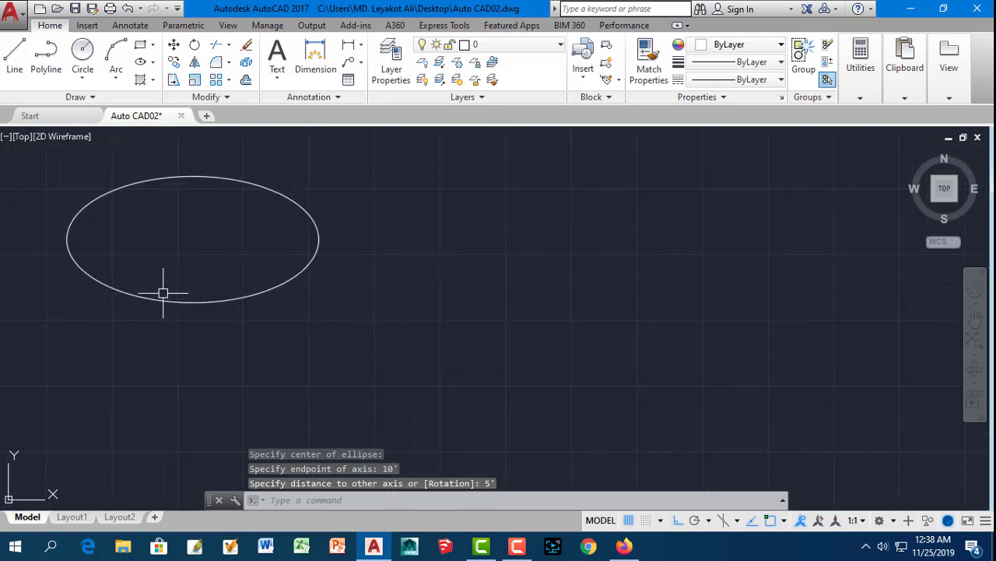
scroll(163, 289, down, 3)
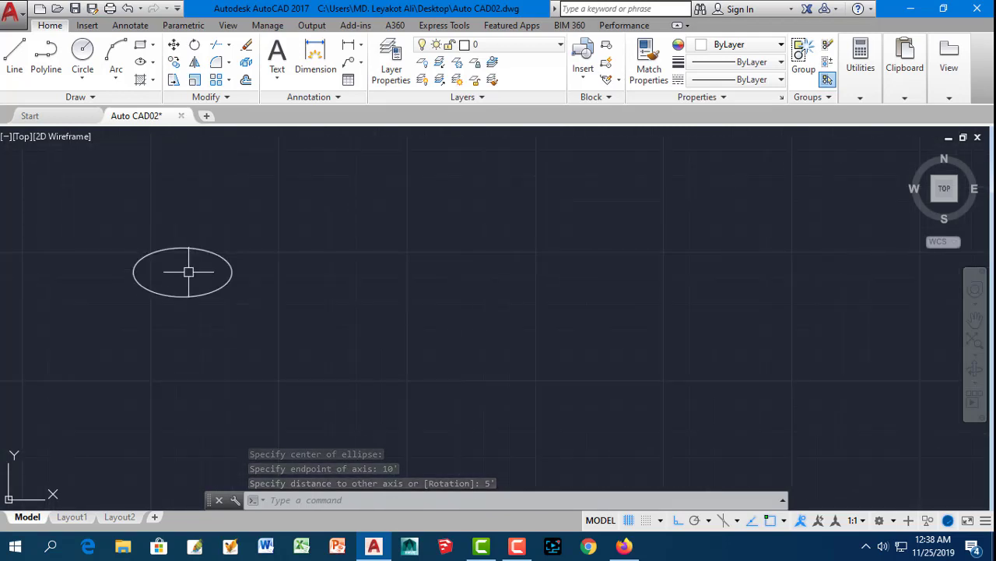
scroll(211, 257, down, 5)
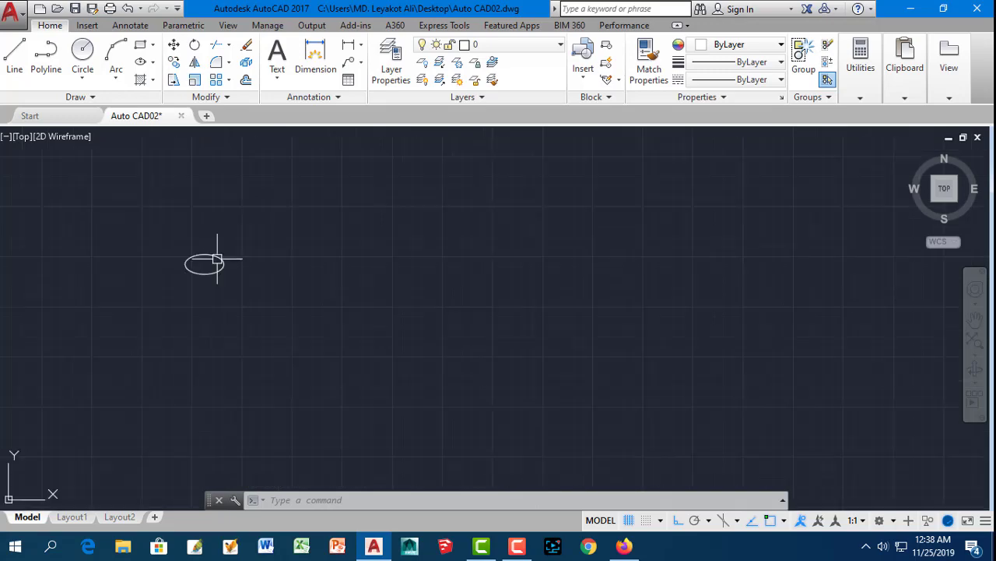
scroll(214, 258, down, 2)
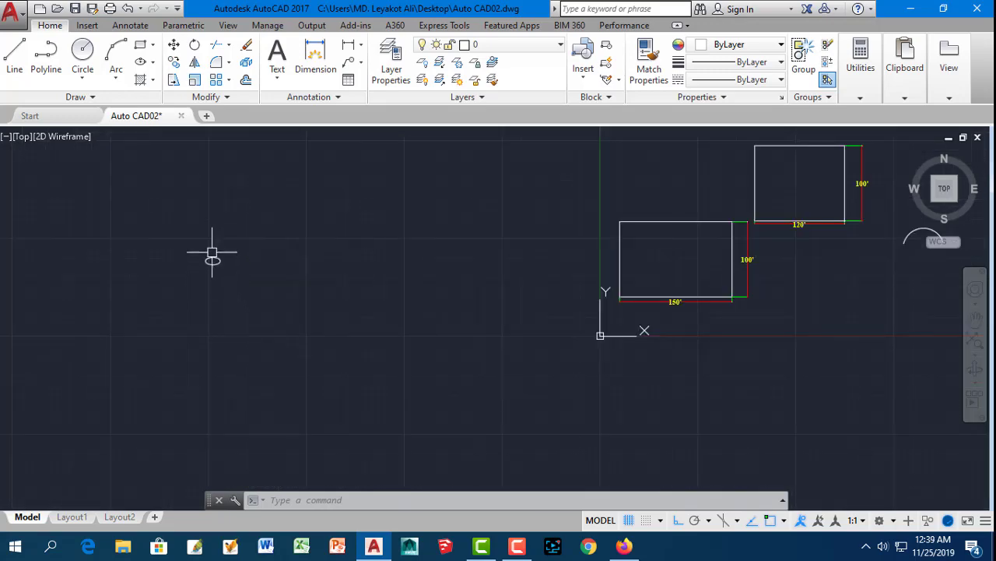
scroll(213, 261, up, 5)
scroll(211, 263, up, 2)
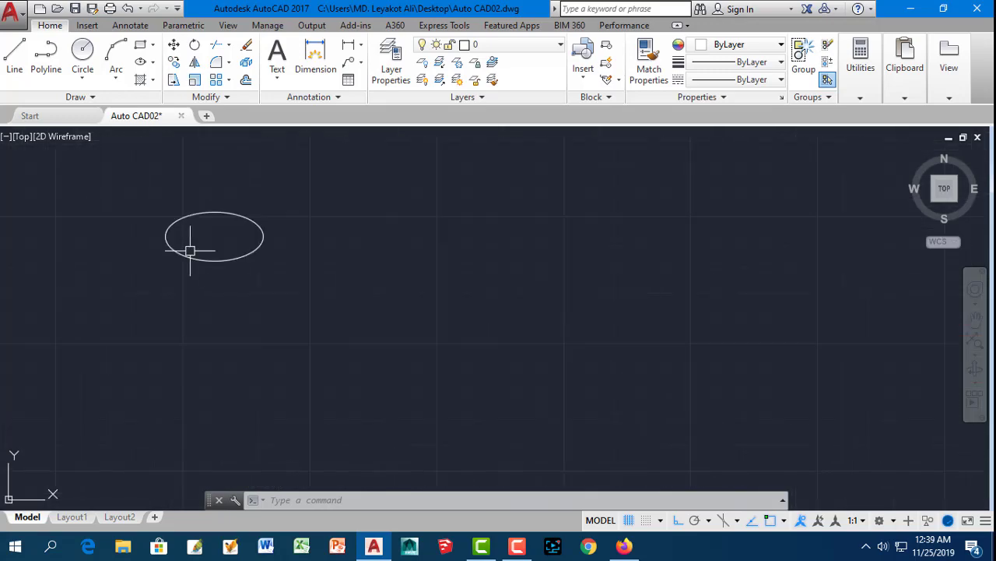
click(305, 68)
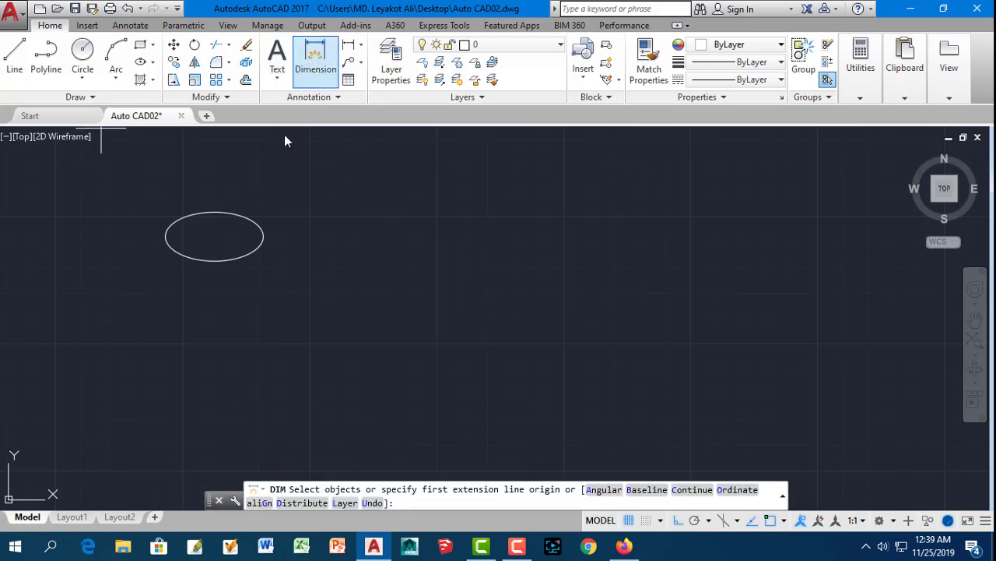
click(215, 233)
scroll(261, 233, up, 3)
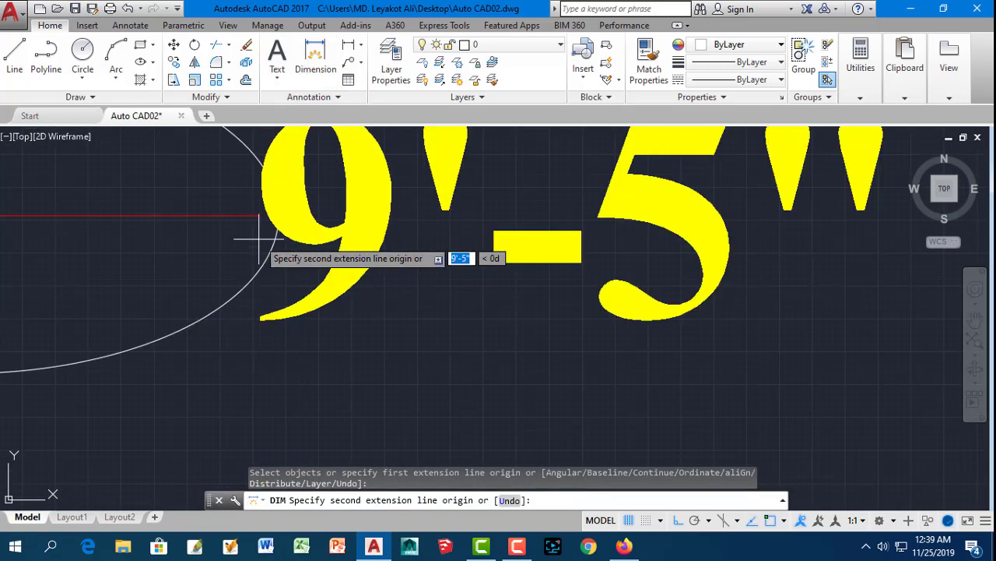
scroll(269, 229, up, 2)
scroll(279, 218, up, 1)
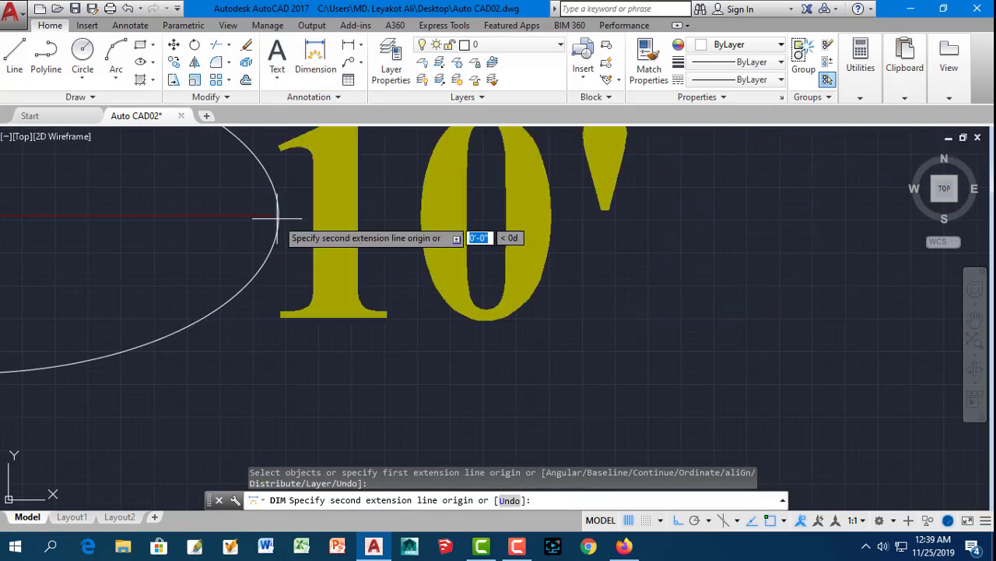
scroll(277, 218, up, 4)
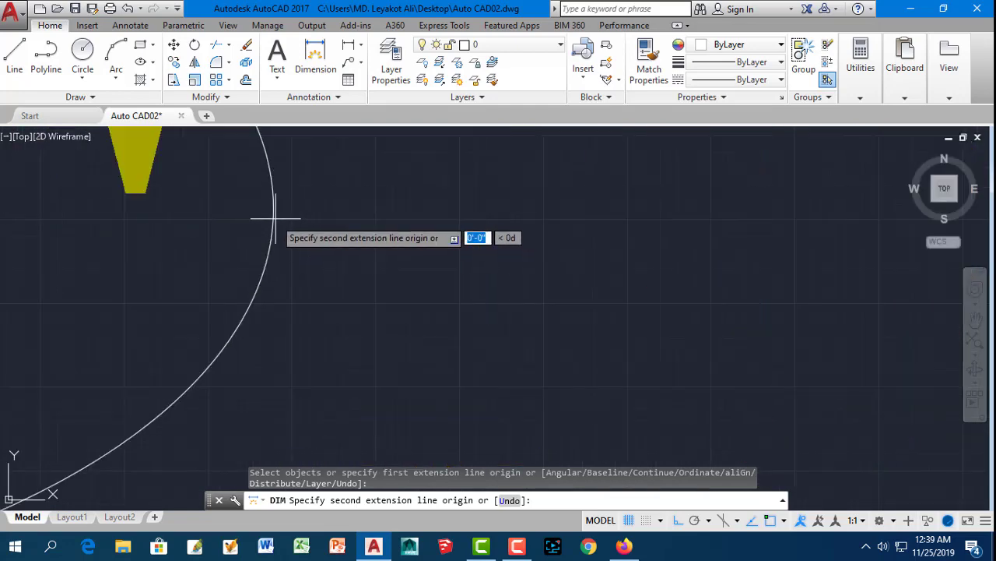
scroll(273, 210, down, 2)
click(273, 210)
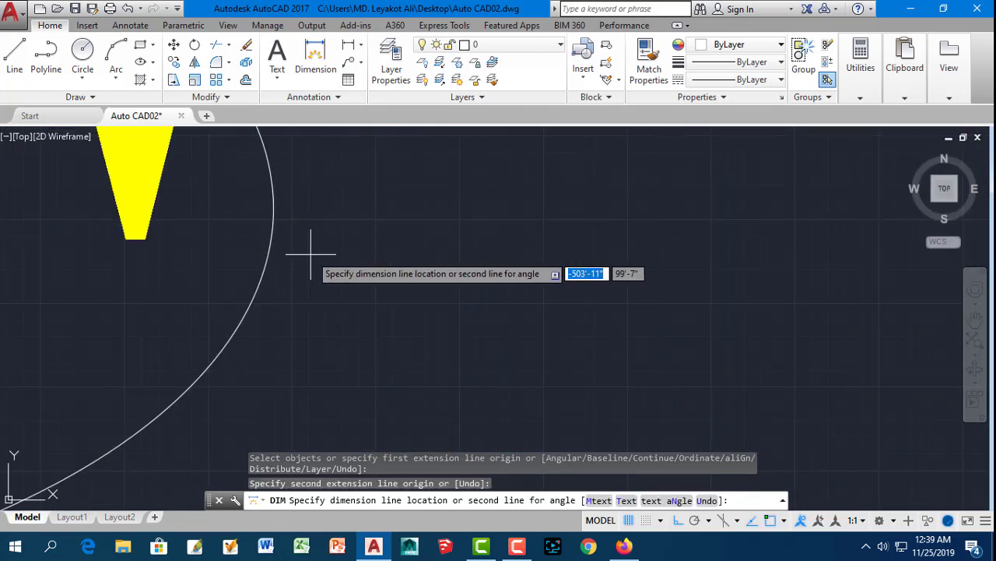
scroll(316, 260, down, 1)
scroll(312, 253, down, 2)
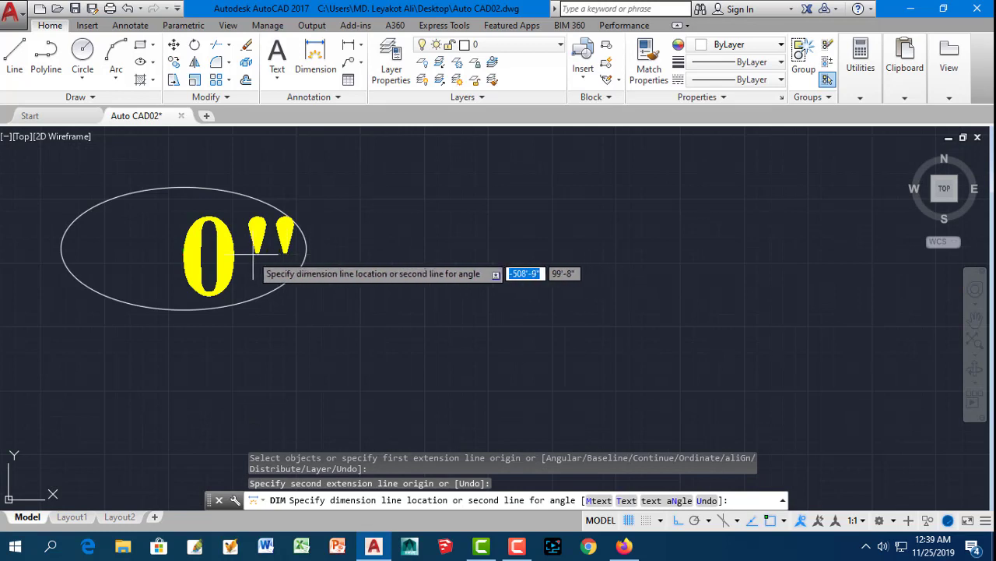
key(Escape)
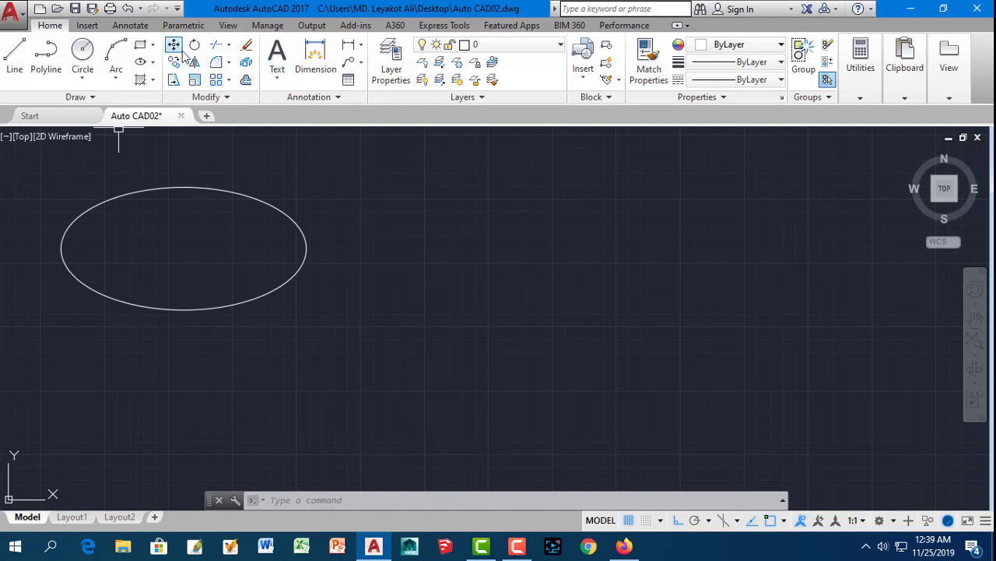
click(229, 48)
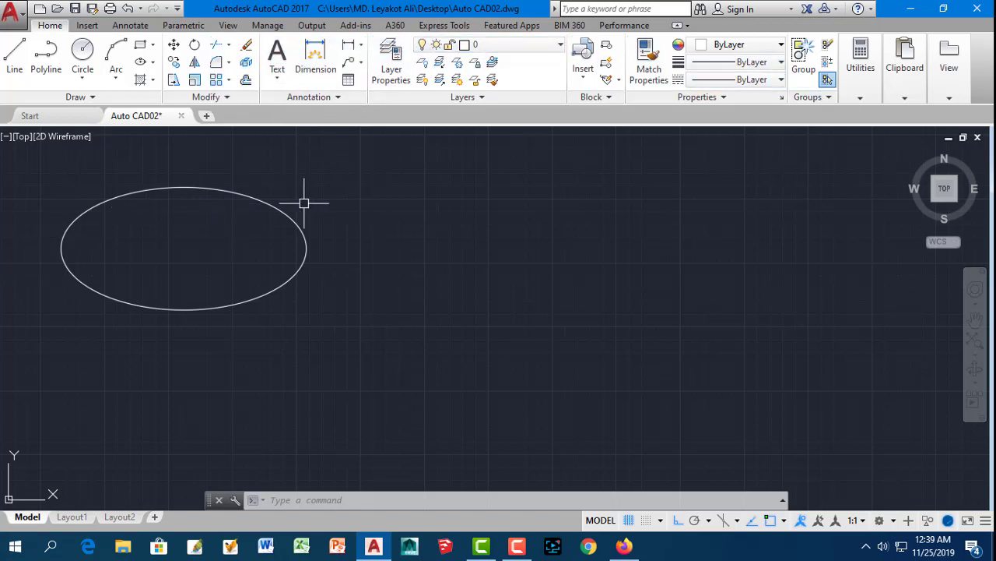
click(533, 47)
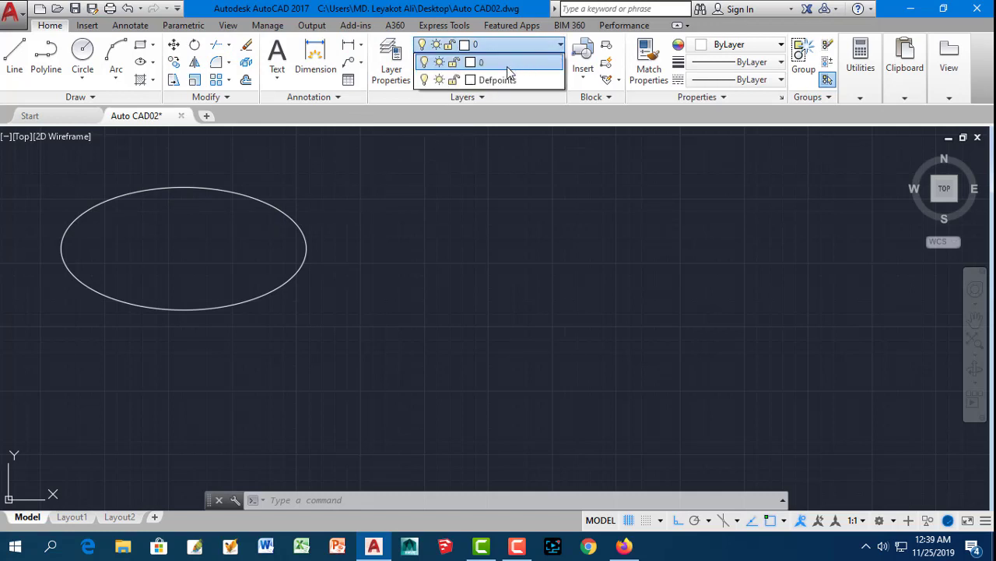
click(529, 124)
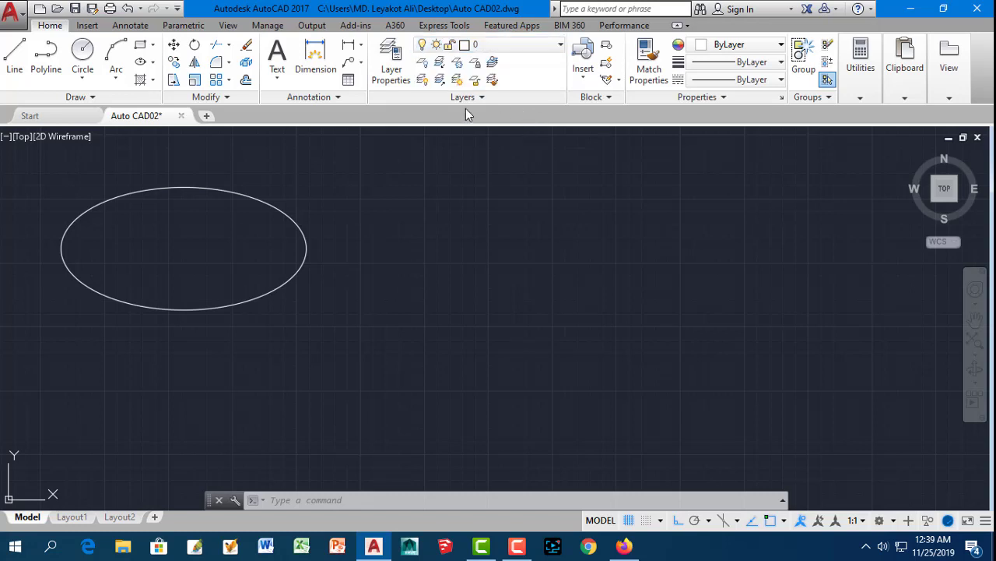
click(397, 73)
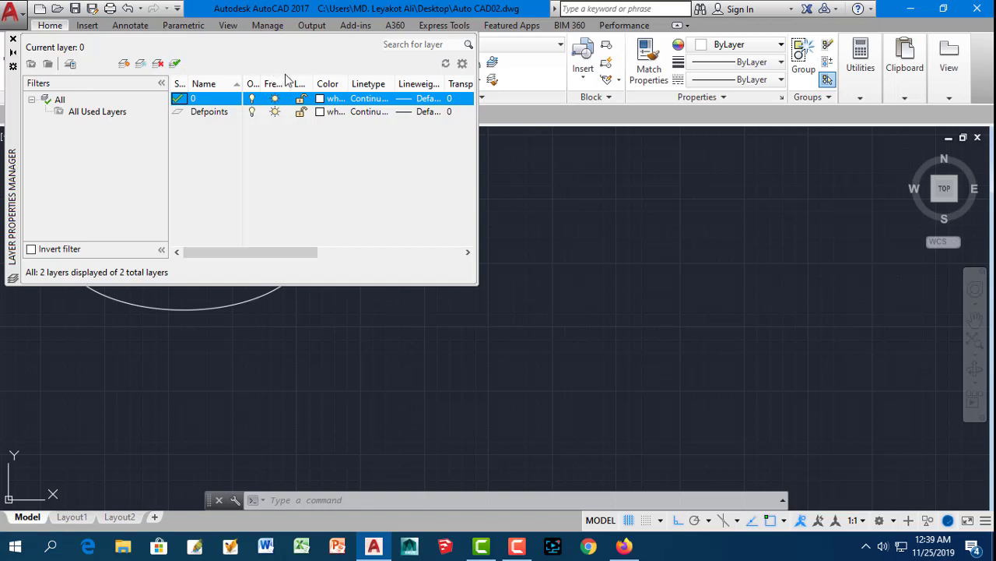
click(13, 41)
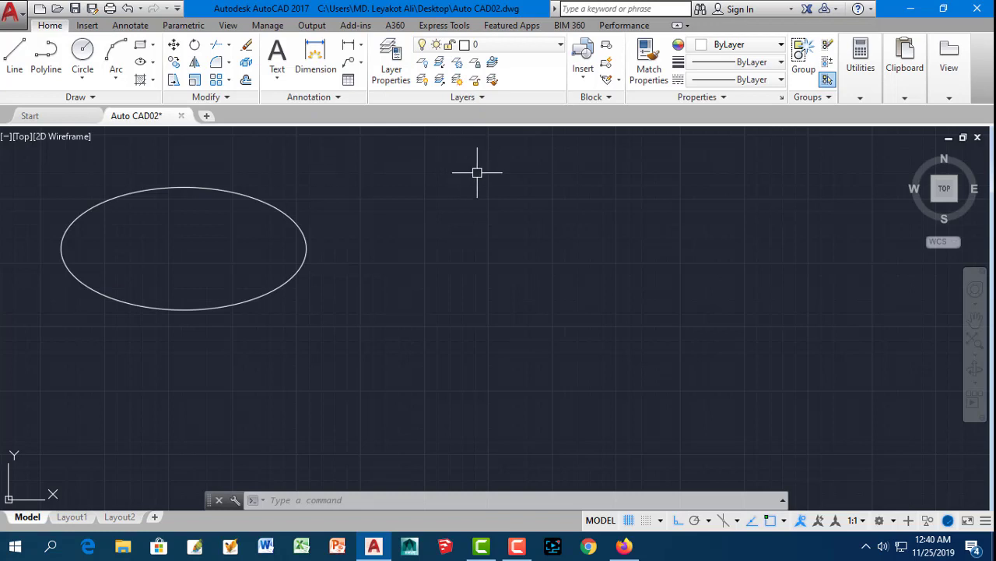